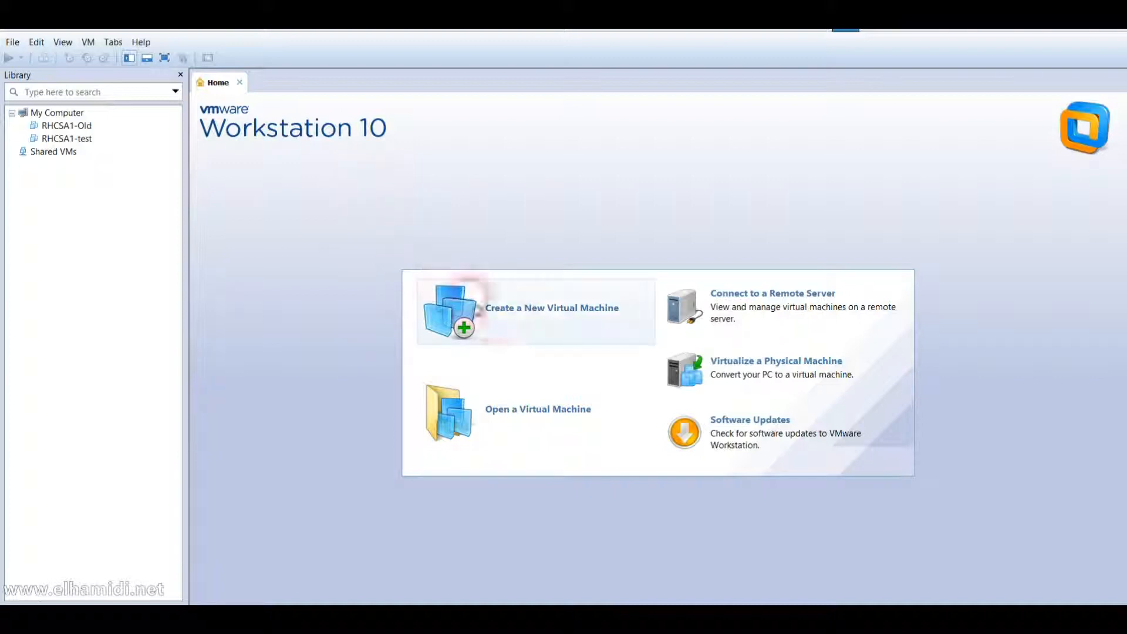
Start creating a new virtual machine.
left_click(512, 320)
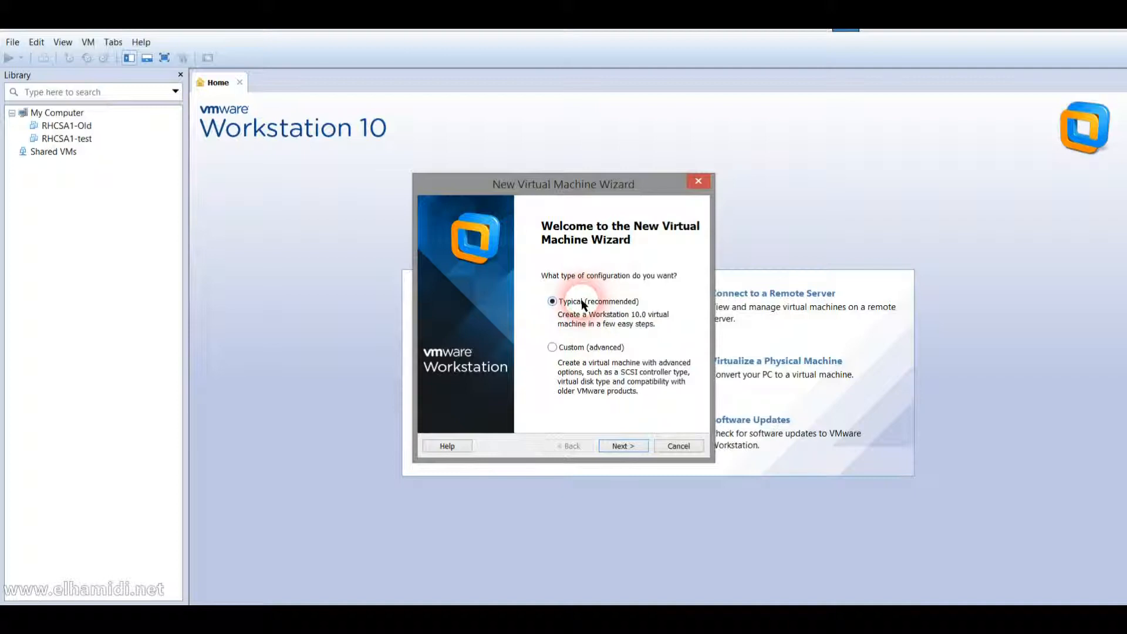
left_click(575, 351)
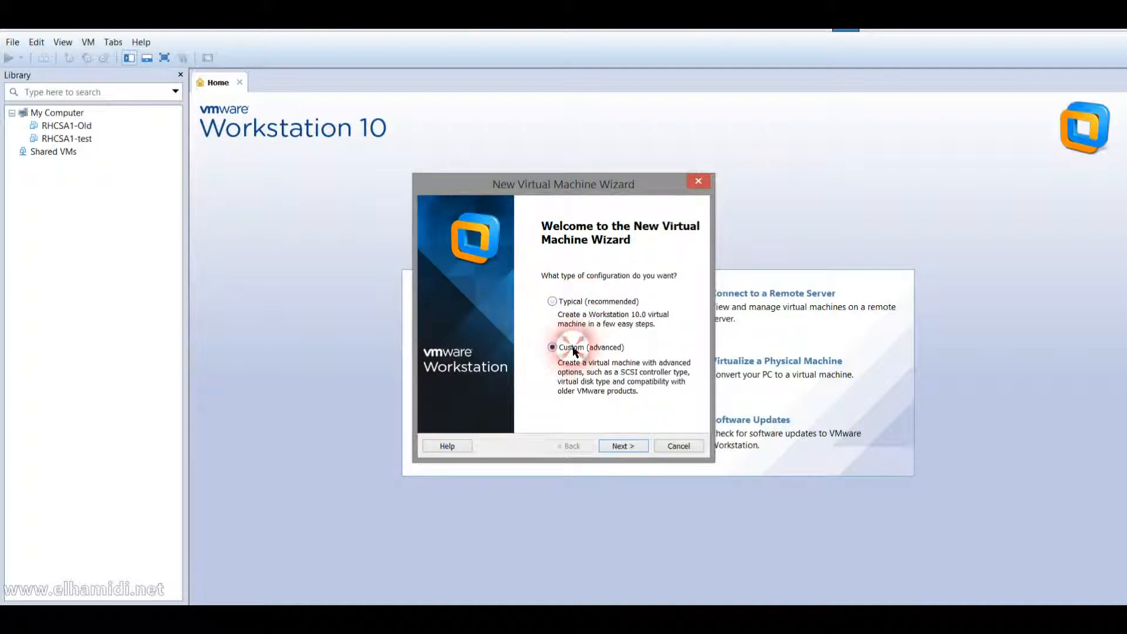
left_click(624, 446)
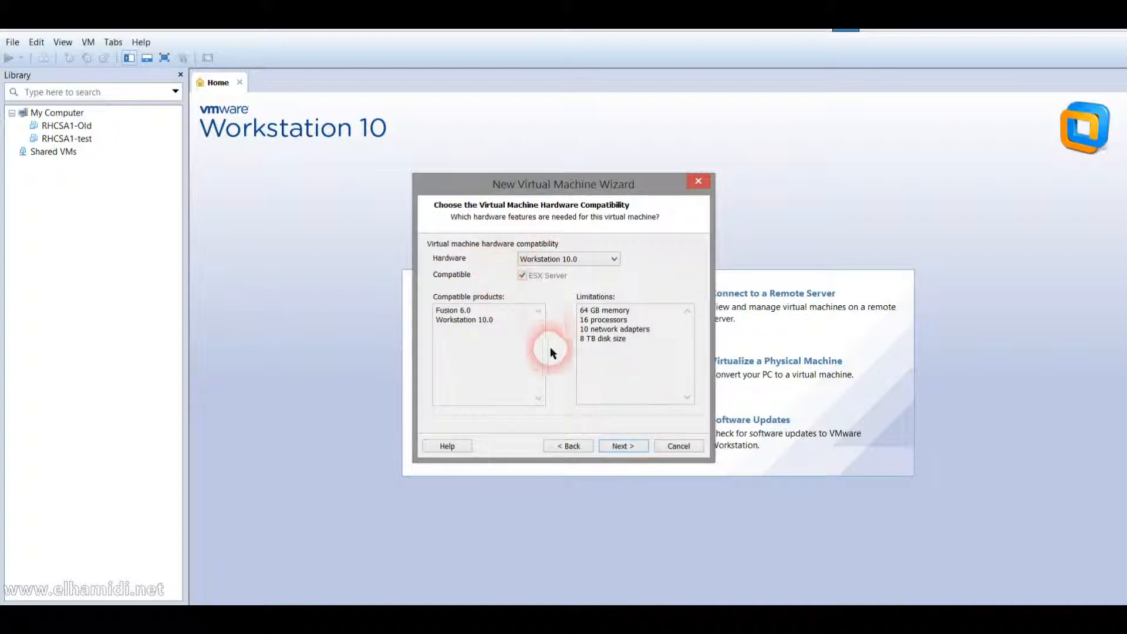
left_click(568, 446)
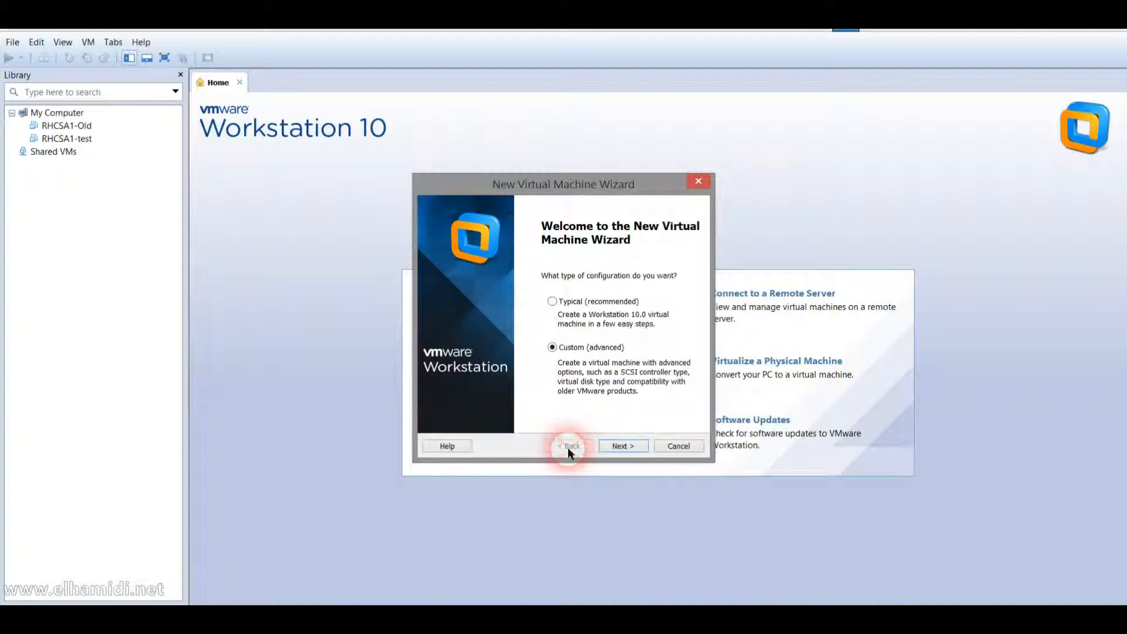
Use the Typical (recommended) configuration for the new virtual machine and continue to the guest operating system installation.
left_click(600, 302)
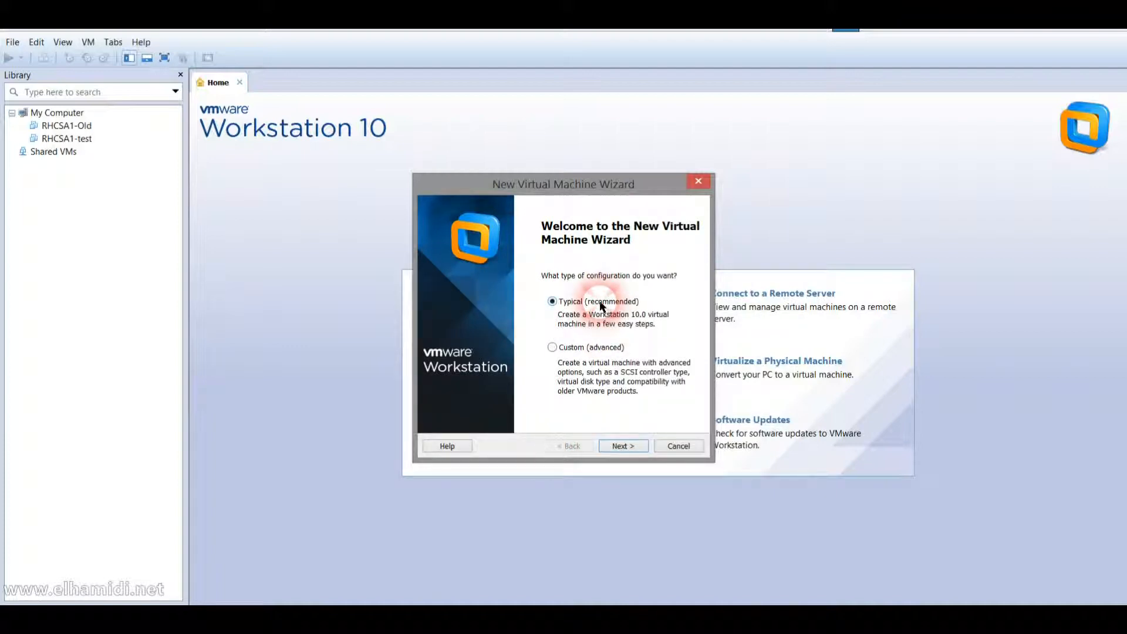
left_click(623, 446)
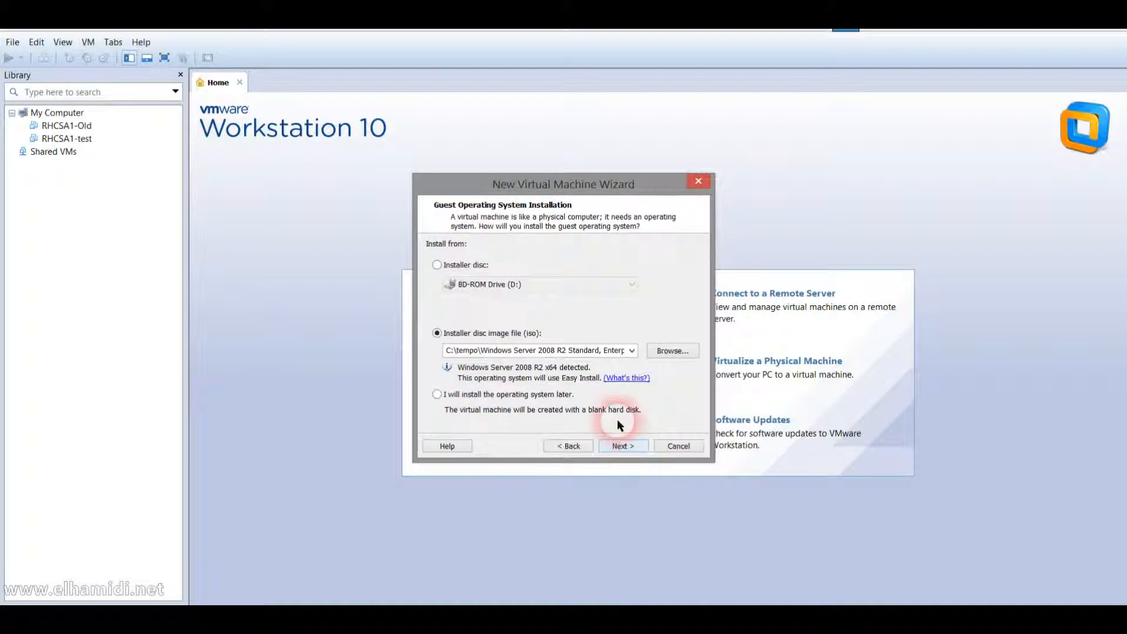
Choose installation from a disc image file and browse to the Windows Server 2008 R2 folder in C:\tempo.
left_click(474, 267)
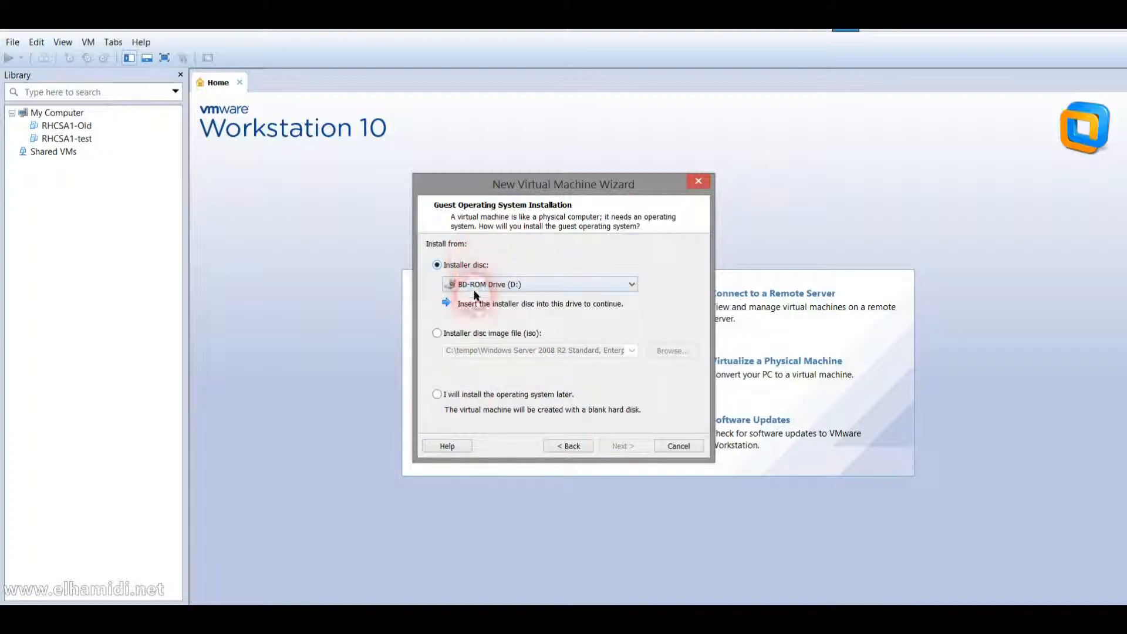
left_click(477, 334)
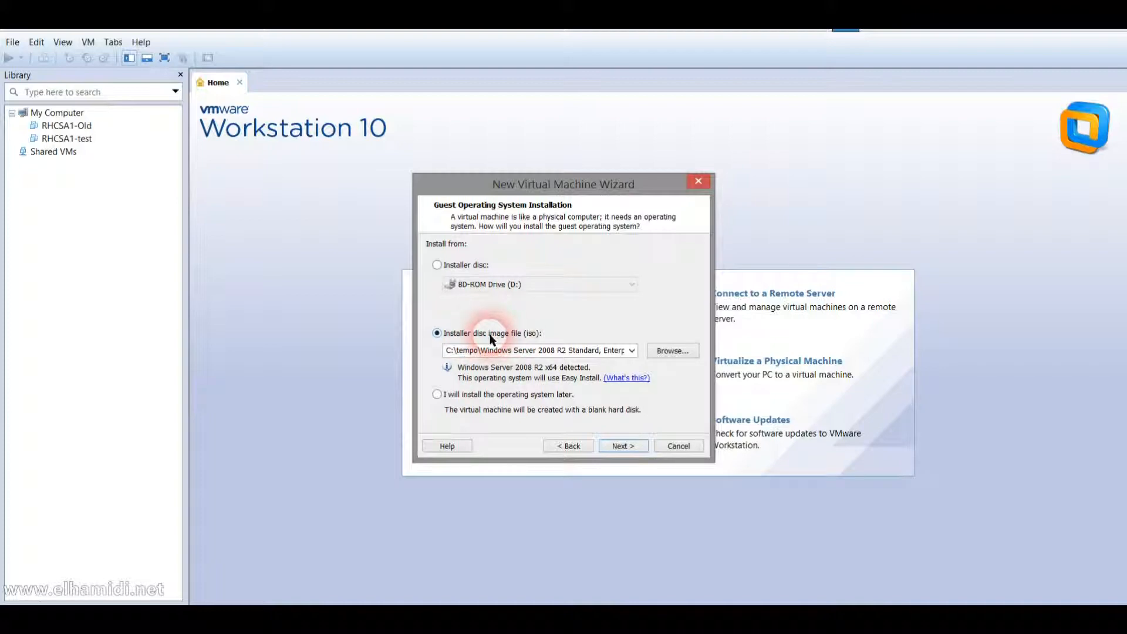
left_click(657, 353)
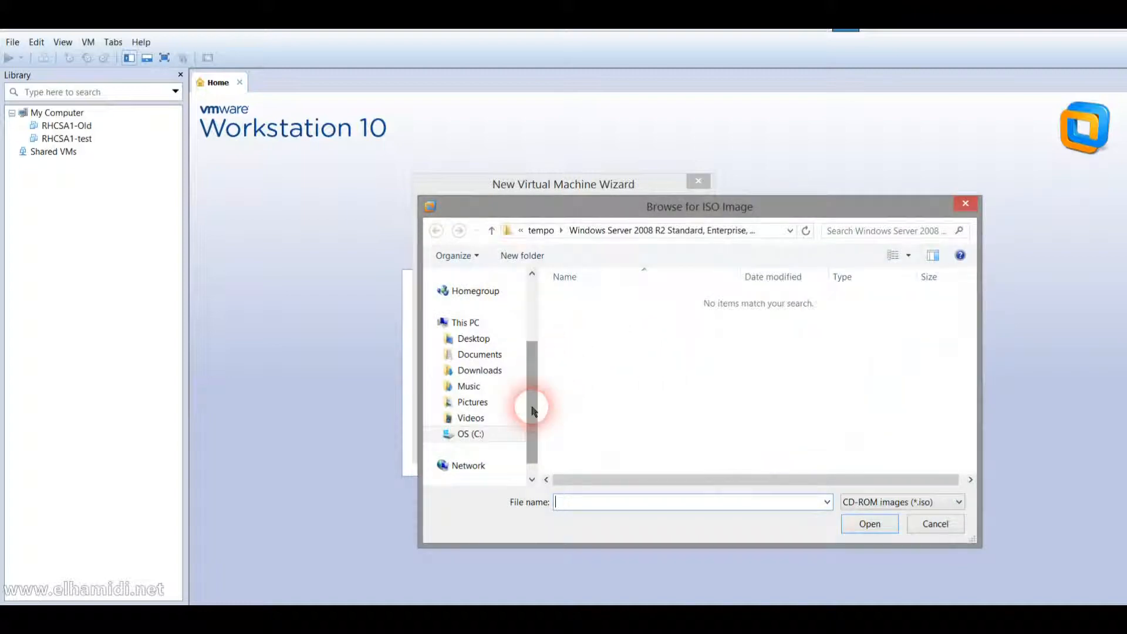
left_click(486, 435)
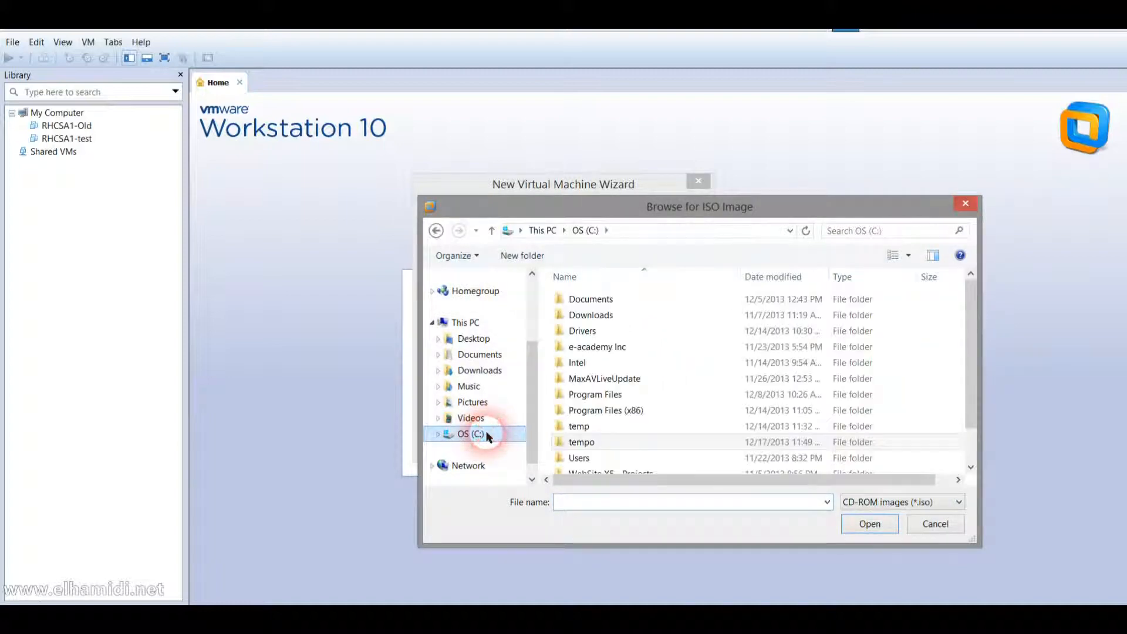
double_click(571, 442)
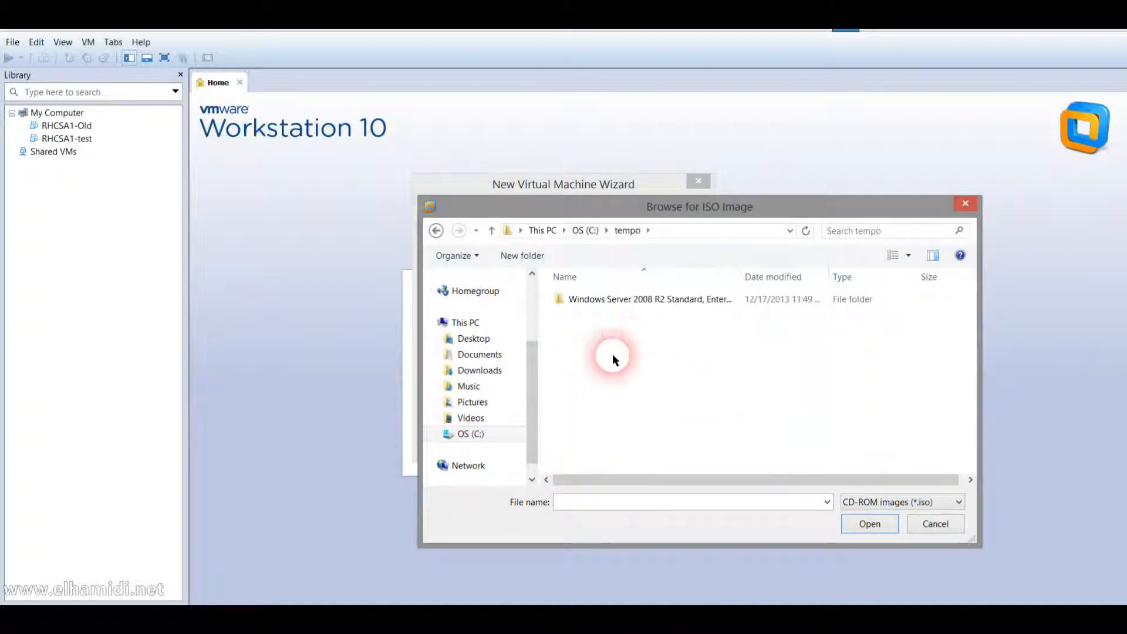
double_click(656, 301)
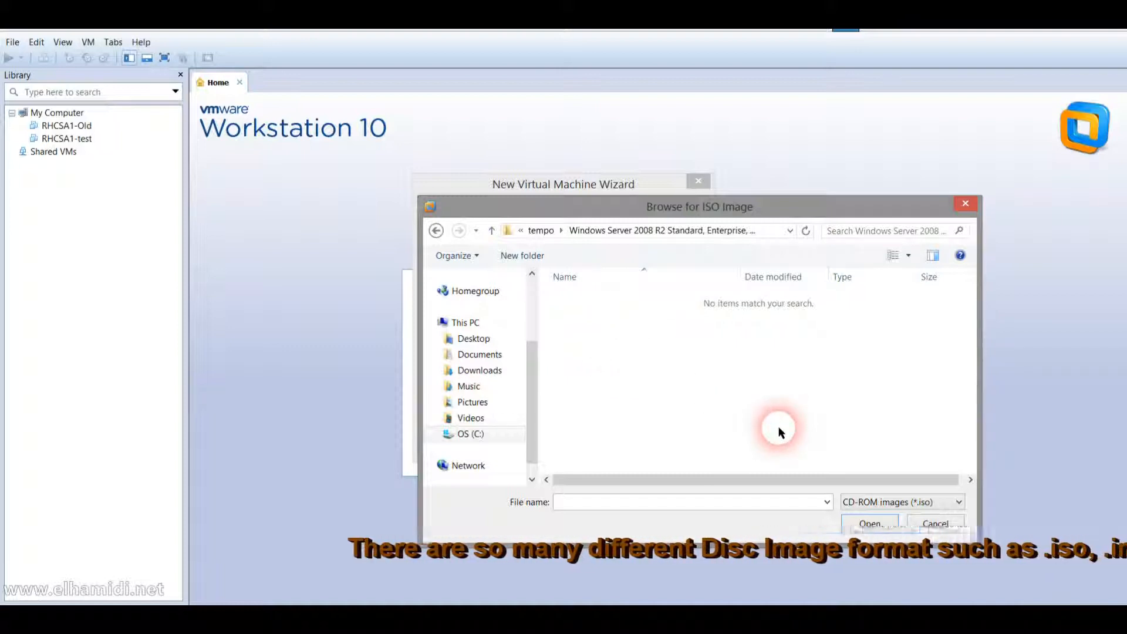
Show all file types, pick the eng_windows_server_2008_r2_st_ent_dc_web_retail_x64_X15-50365 image as the installer, and continue.
left_click(893, 503)
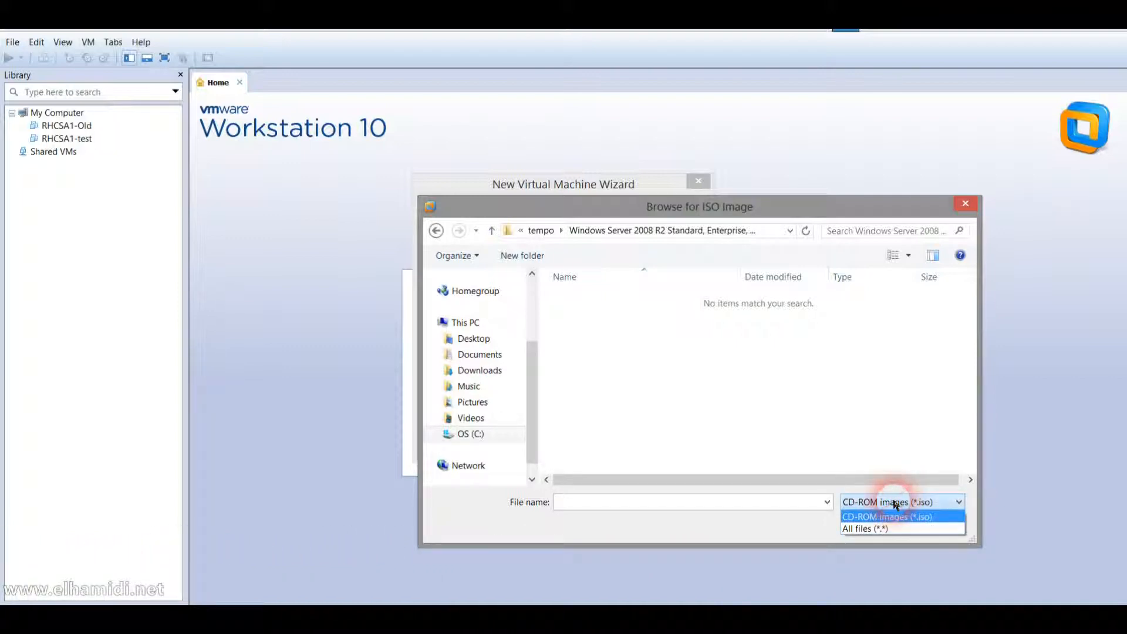
left_click(883, 529)
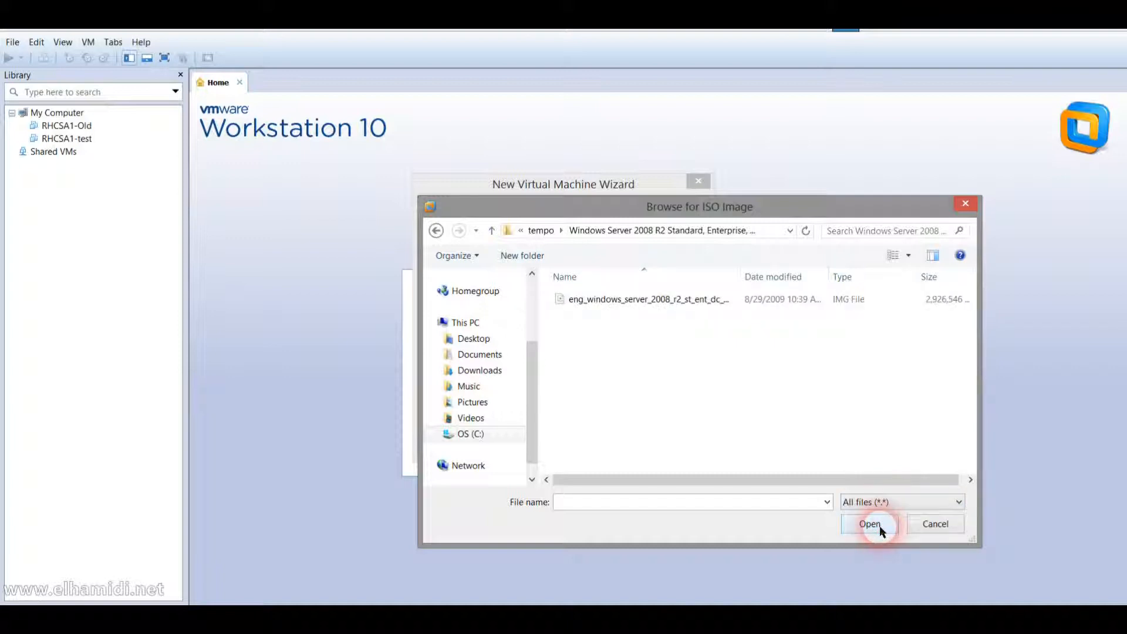
left_click(698, 309)
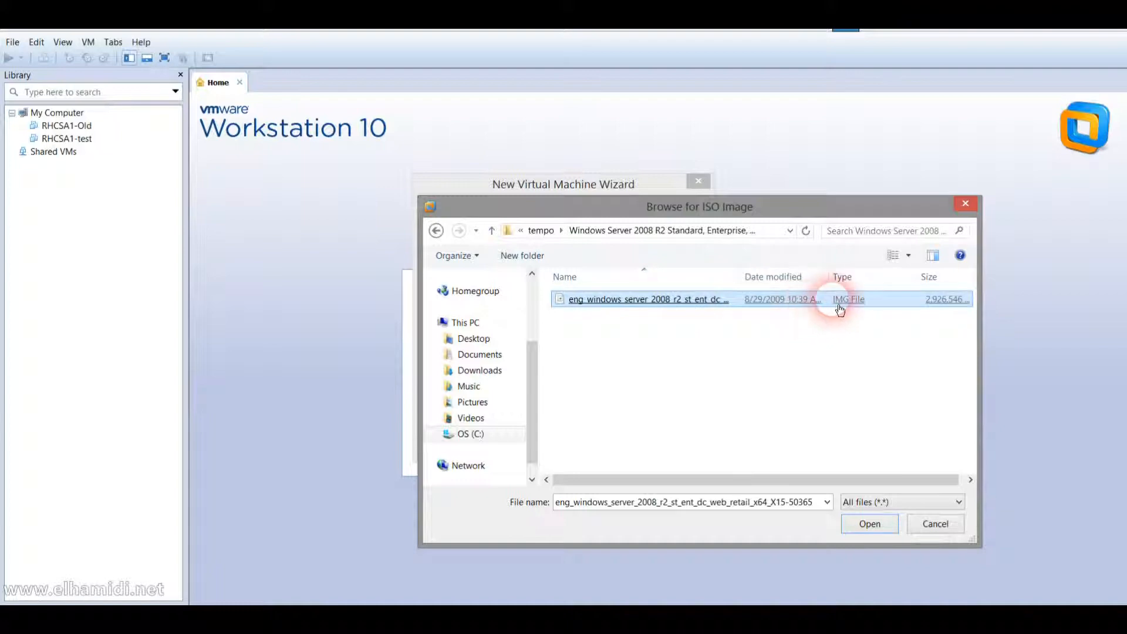
double_click(684, 301)
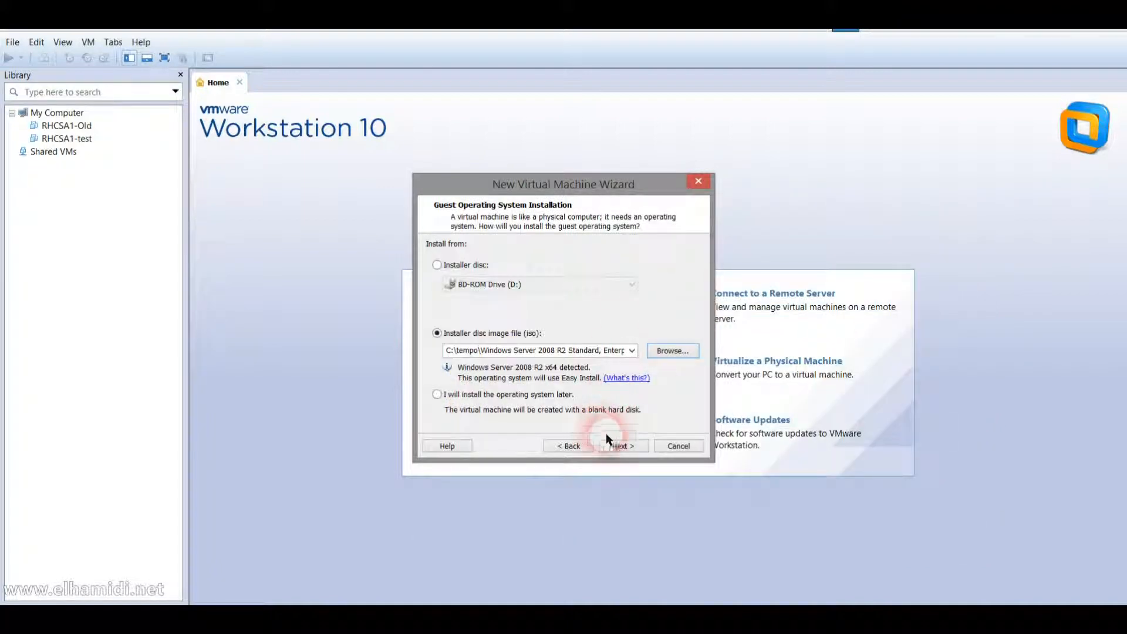
left_click(619, 445)
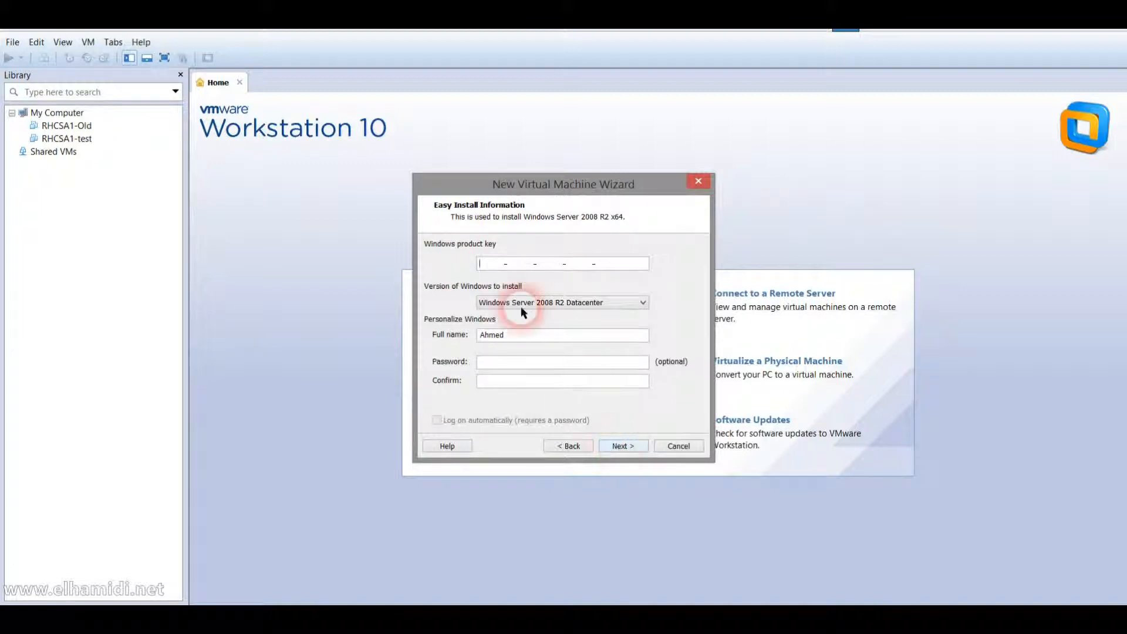
Set the Windows version to Windows Server 2008 R2 Enterprise and continue without entering a product key.
left_click(489, 267)
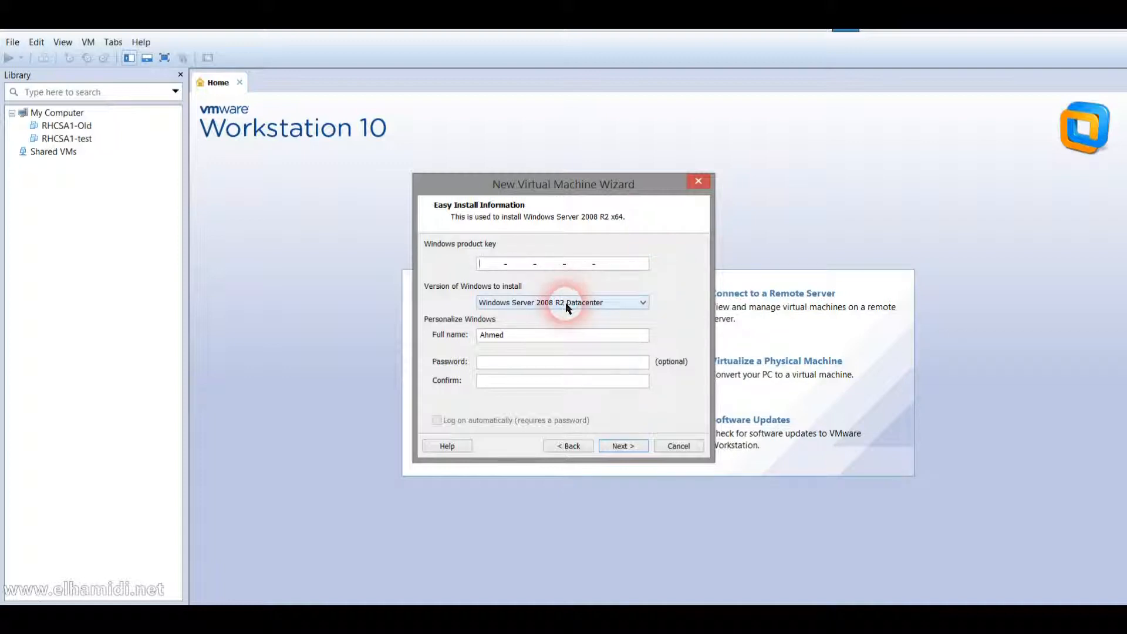
left_click(534, 303)
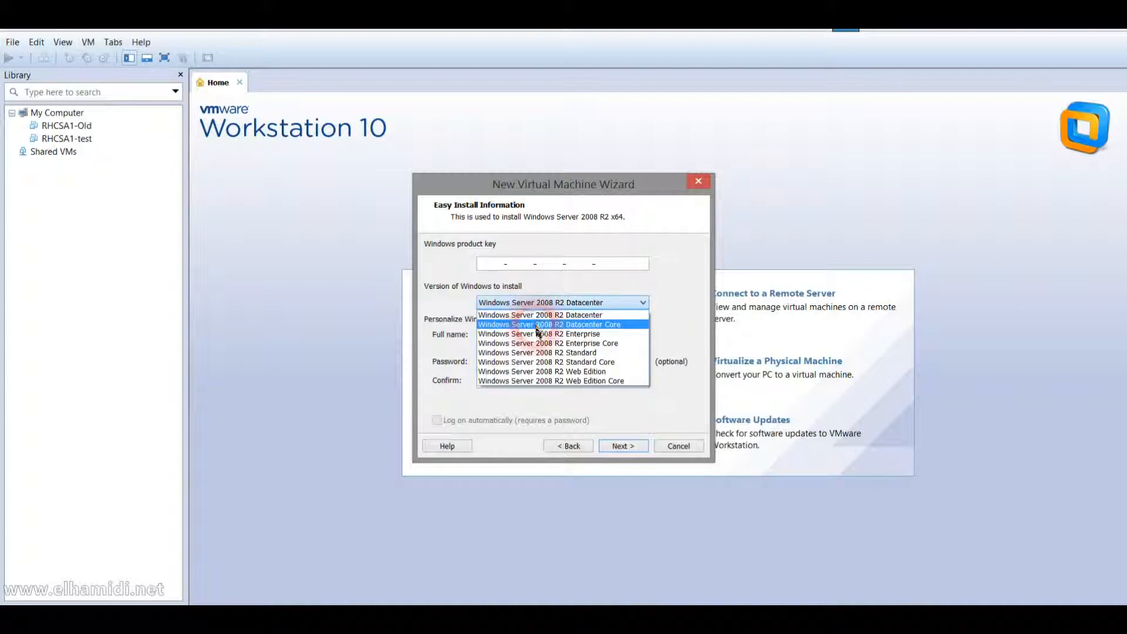
left_click(535, 334)
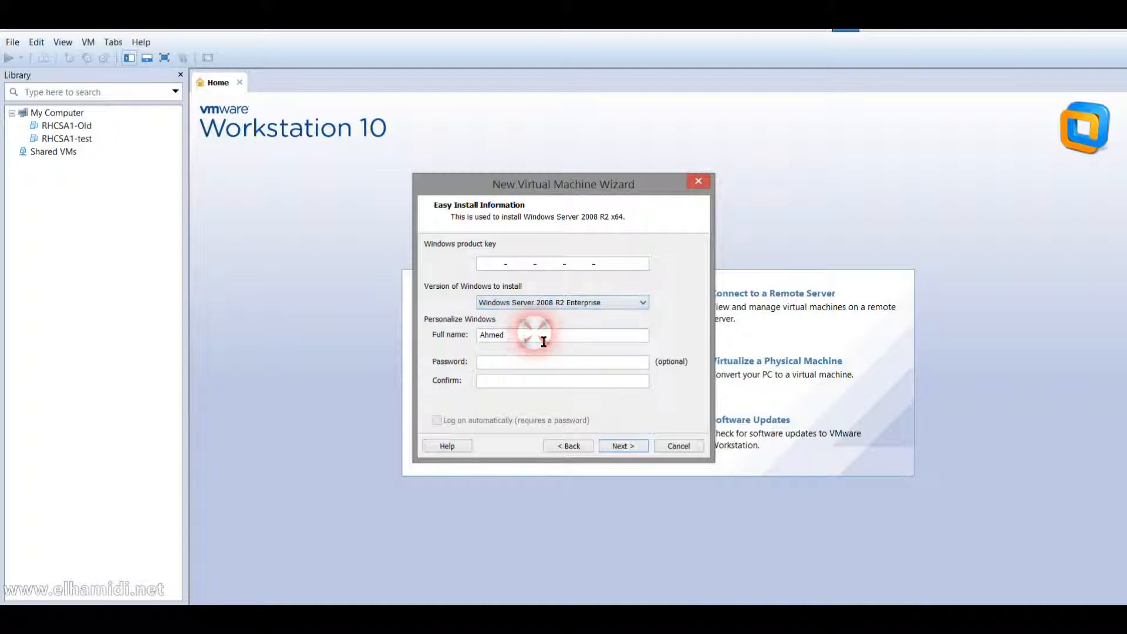
left_click(541, 339)
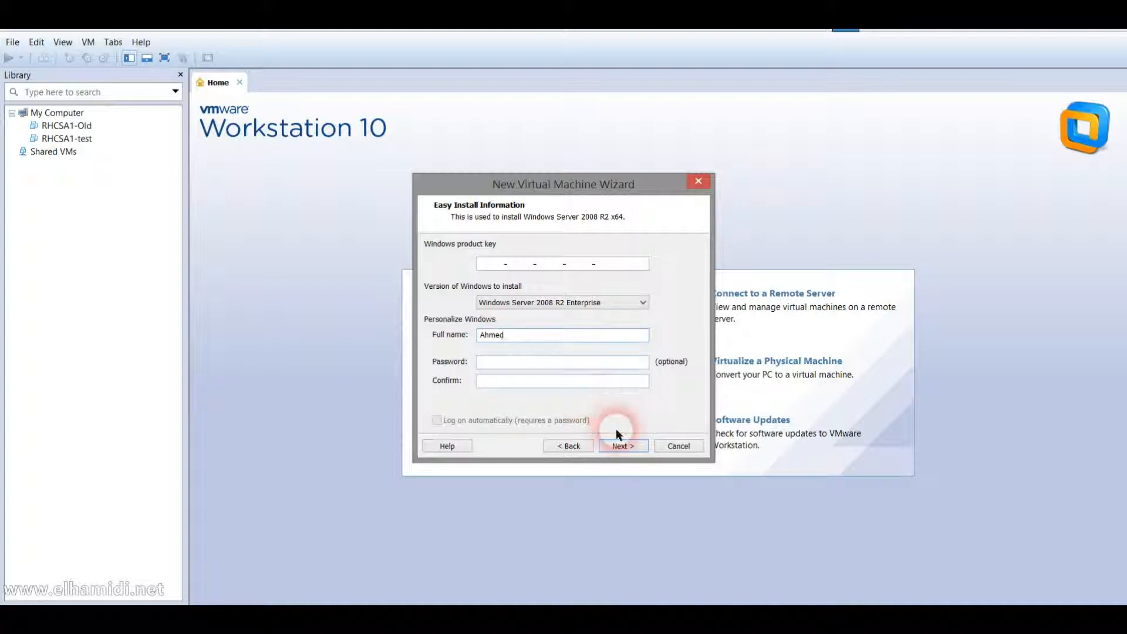
left_click(622, 447)
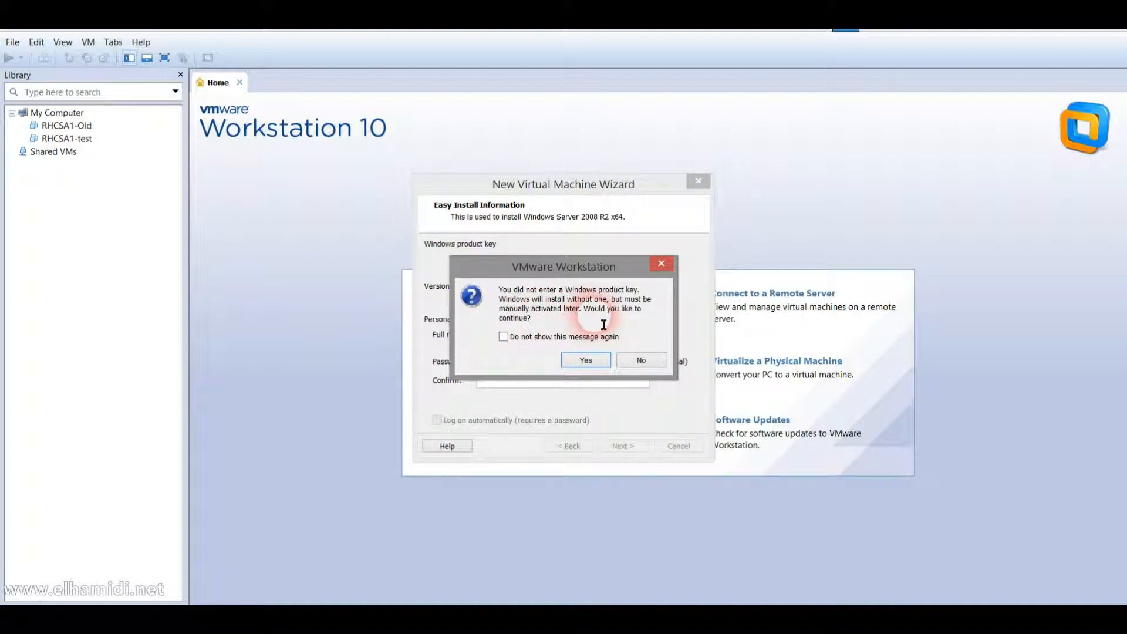
left_click(586, 361)
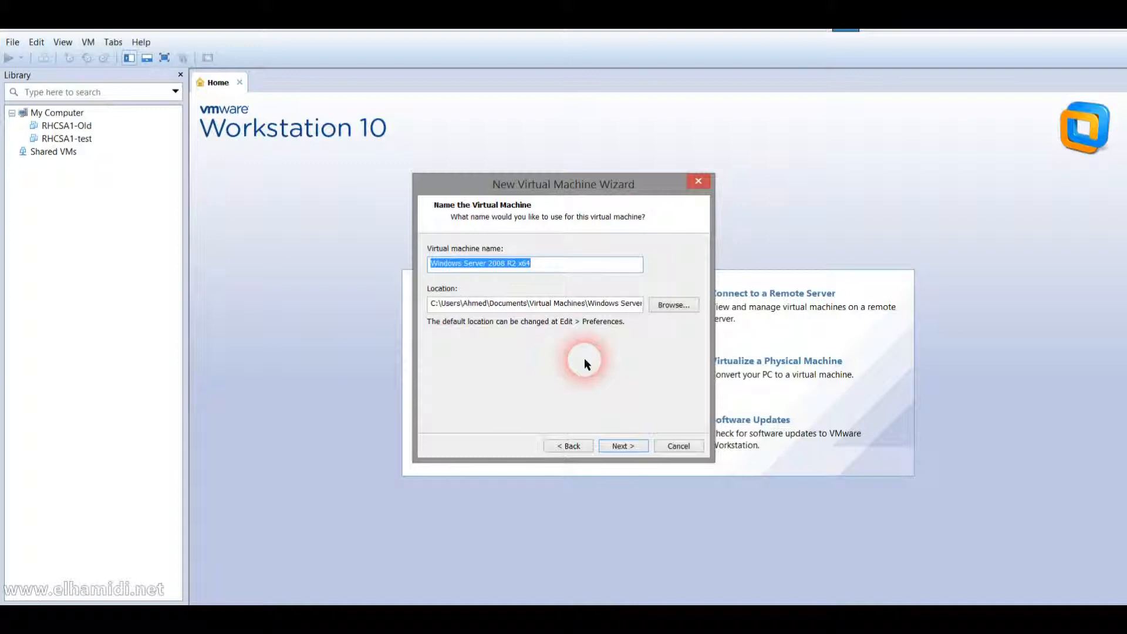
Name the virtual machine Clone-Win2K8-R2-Ent.
type("Clo")
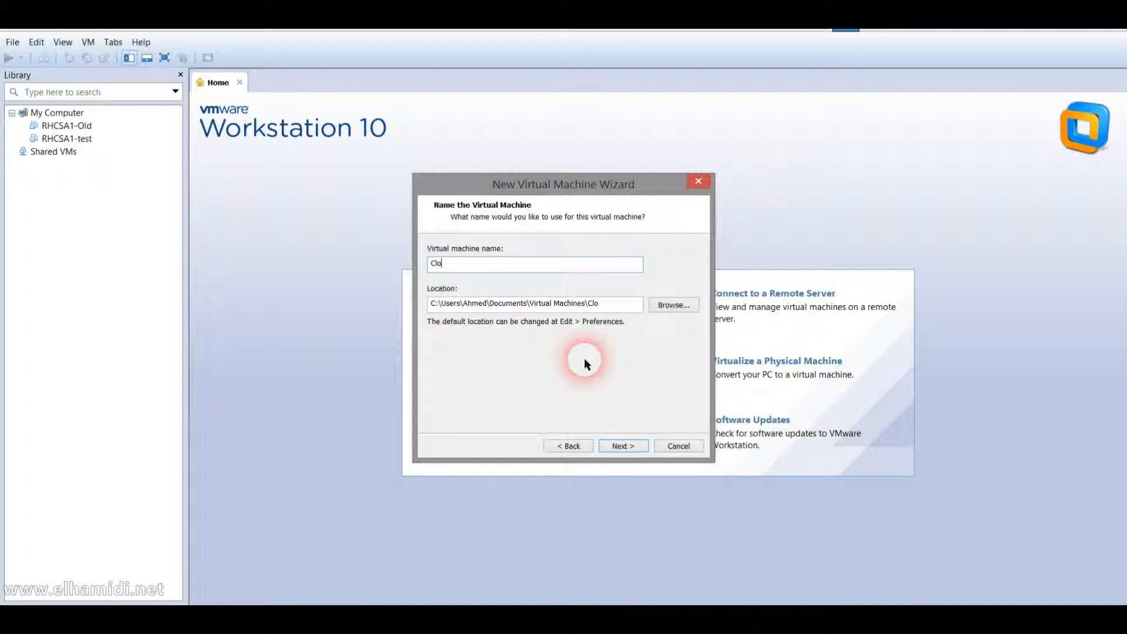
type("ne-Win2K8-R2-Ent")
Create a new folder named VMWare on the C: drive and set it as the virtual machine's location.
left_click(675, 314)
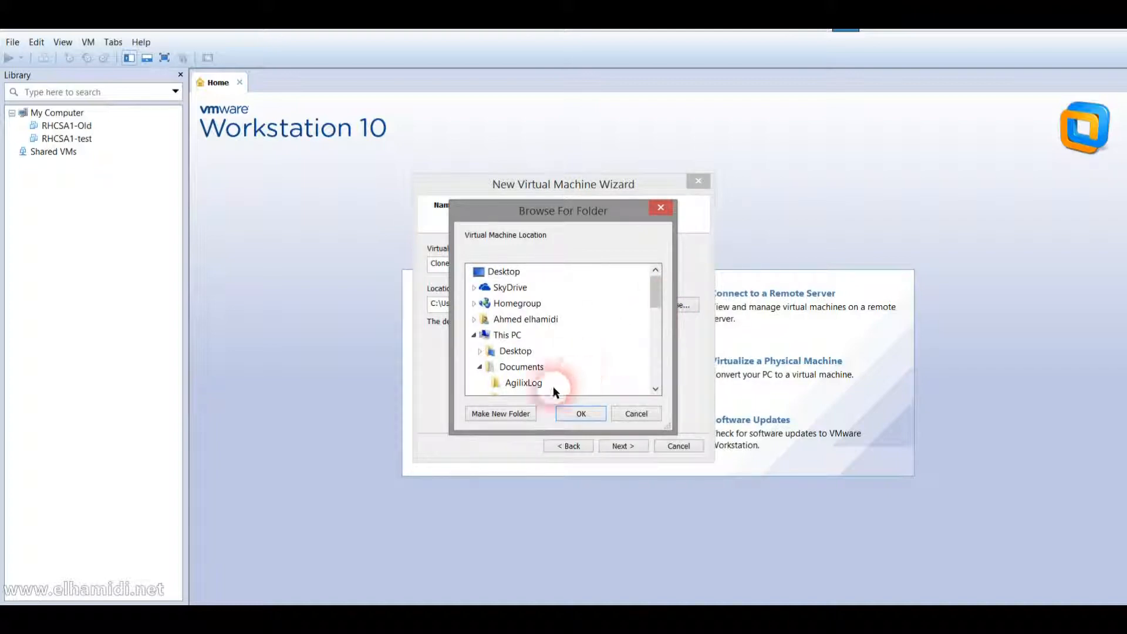
left_click(494, 352)
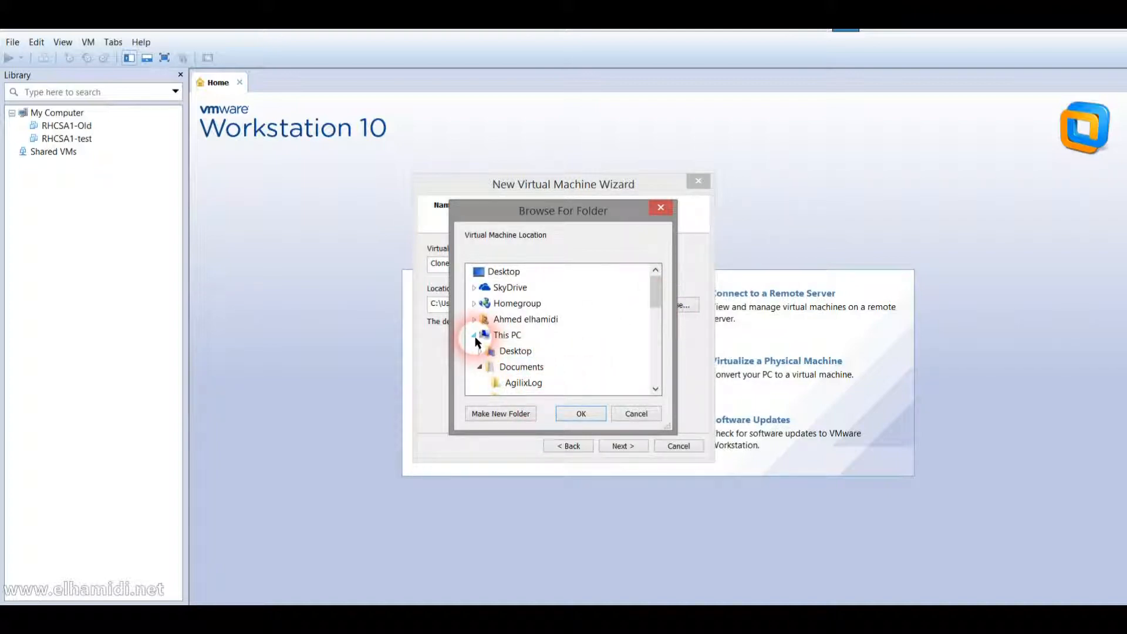
left_click(474, 334)
double_click(496, 340)
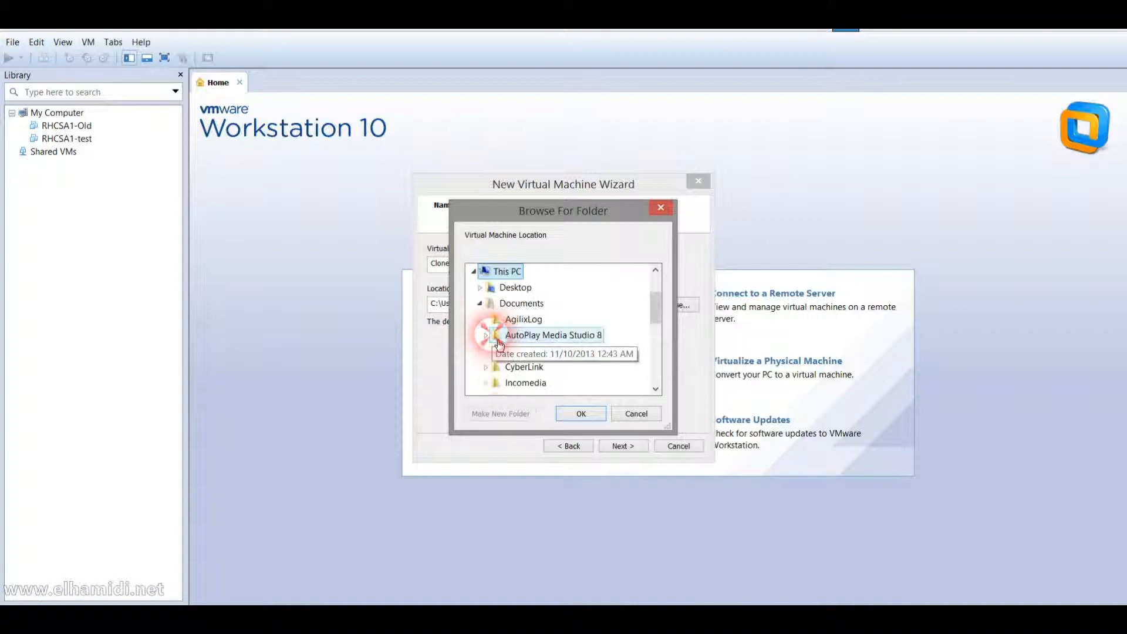
left_click(479, 304)
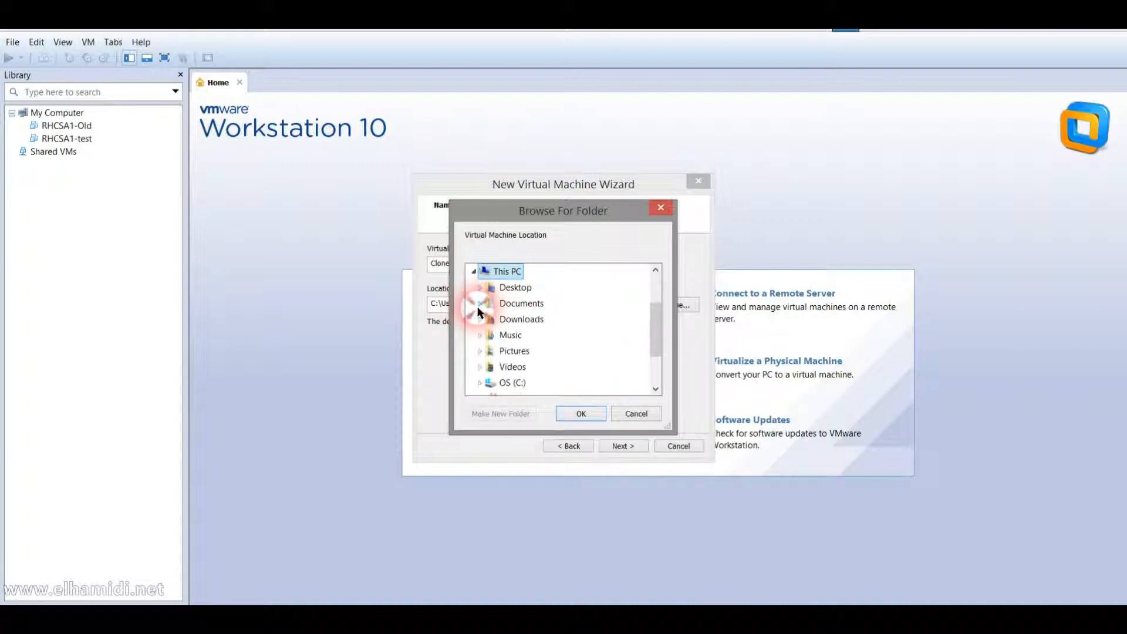
left_click(510, 386)
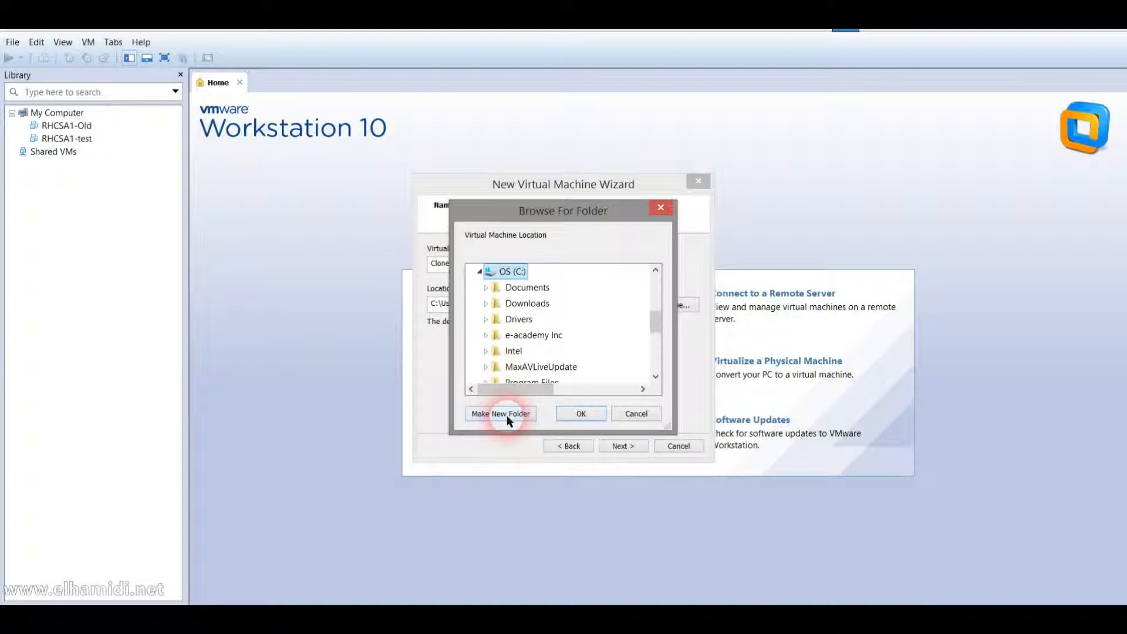
left_click(506, 415)
type("V")
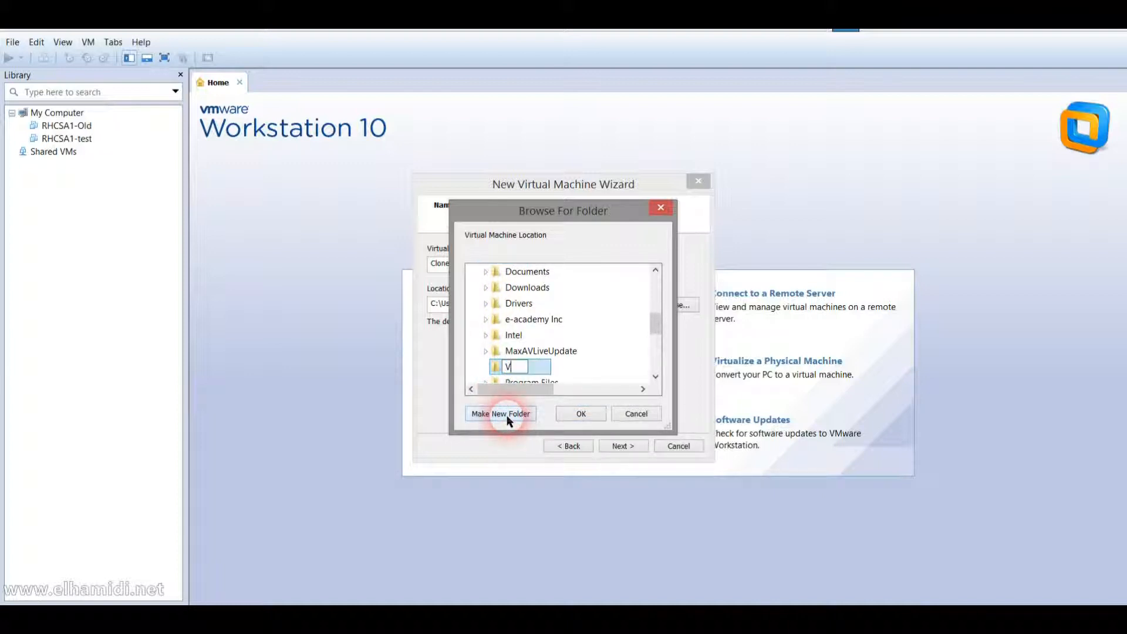
type("MWare")
left_click(572, 413)
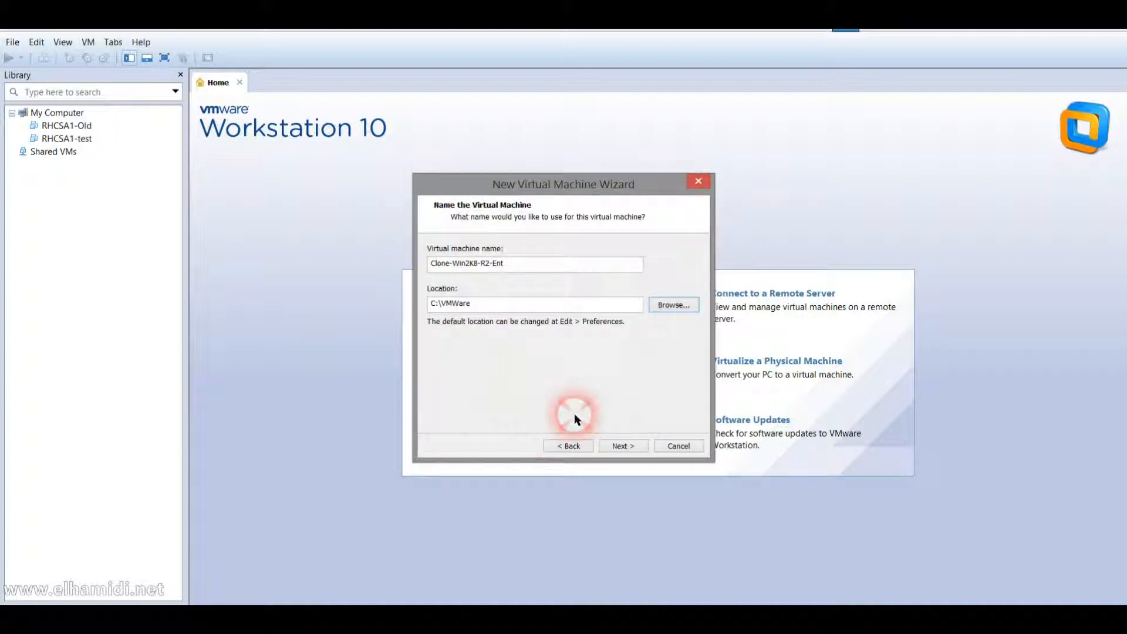
Extend the virtual machine's location to C:\VMWare\Win2K8 and continue to the disk capacity settings.
left_click(533, 304)
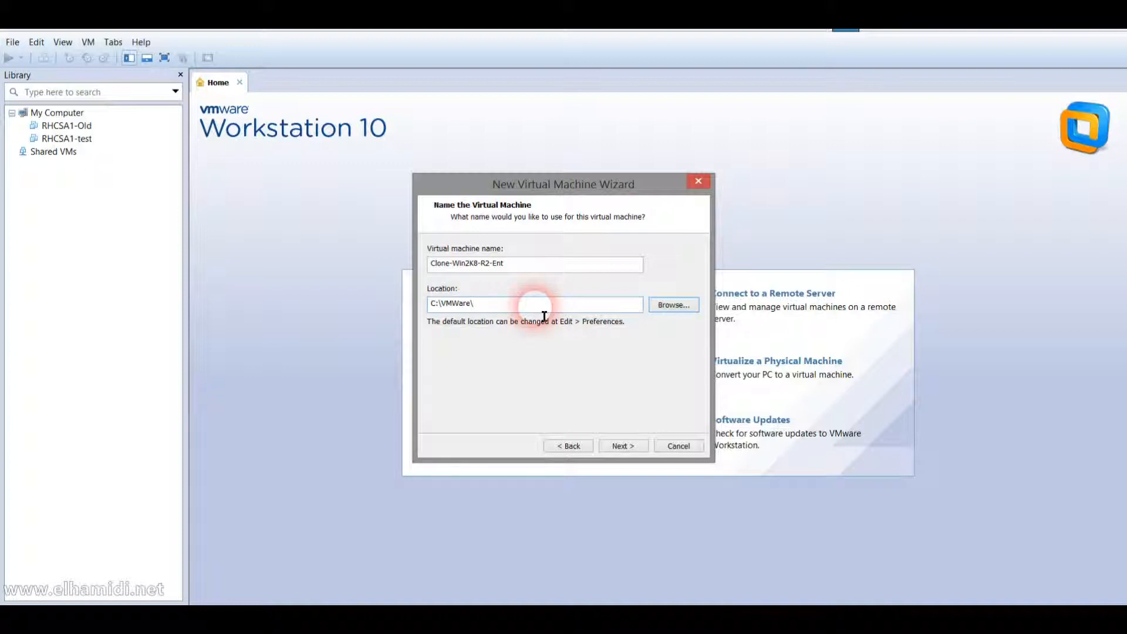
type("Win@K8")
key("BackSpace")
key("BackSpace")
key("BackSpace")
type("2K8")
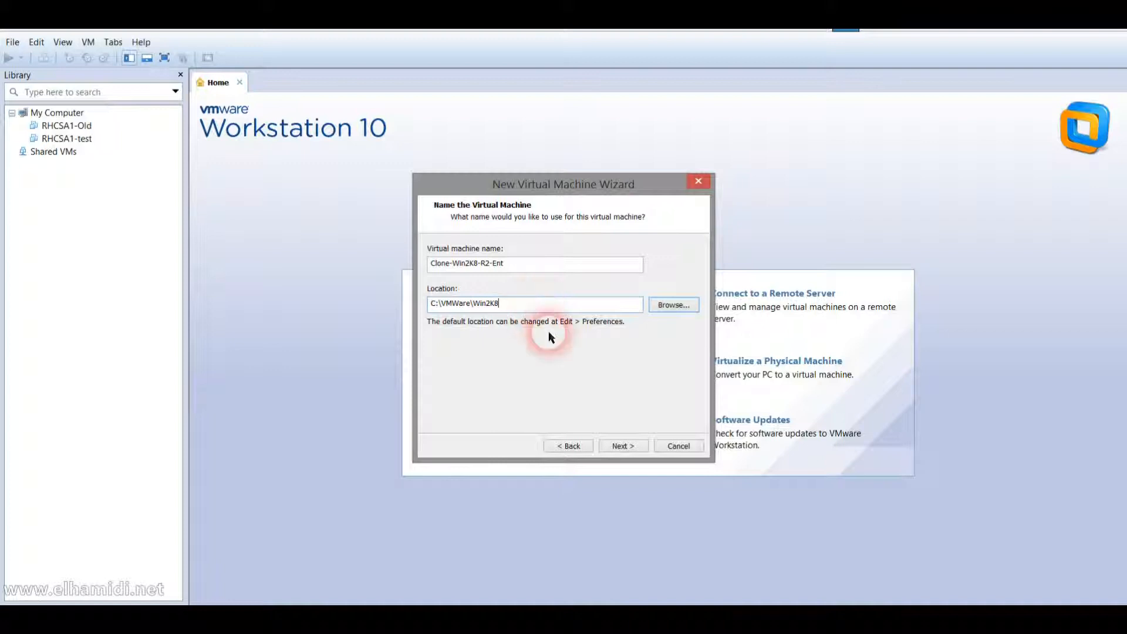
left_click(623, 447)
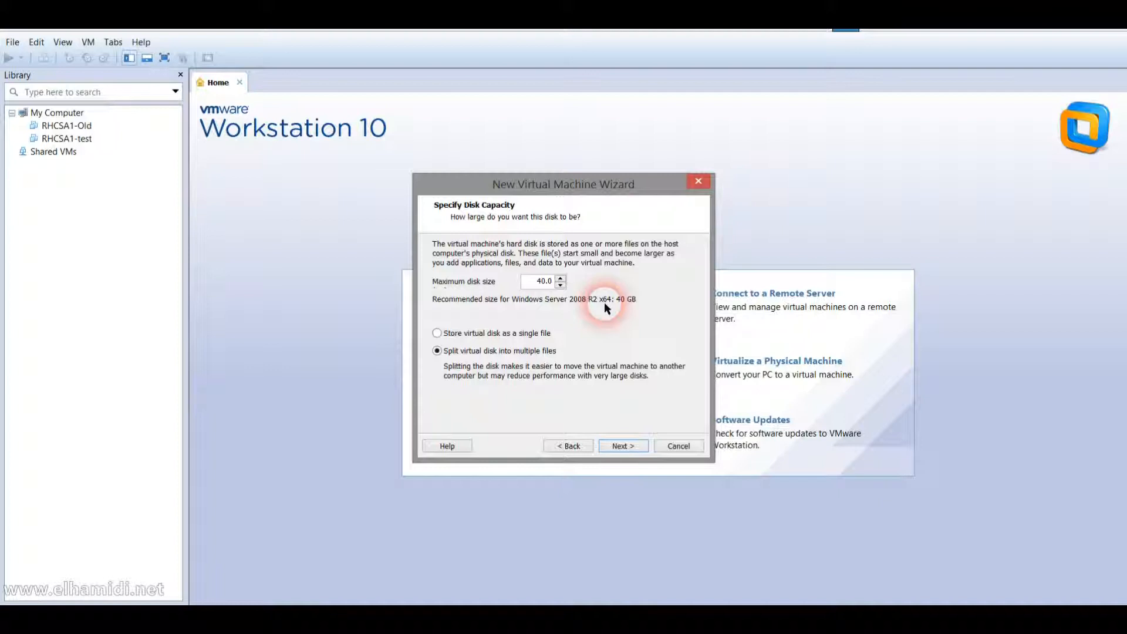
Accept the 40 GB maximum disk size split into multiple files and continue to the virtual machine summary.
right_click(538, 283)
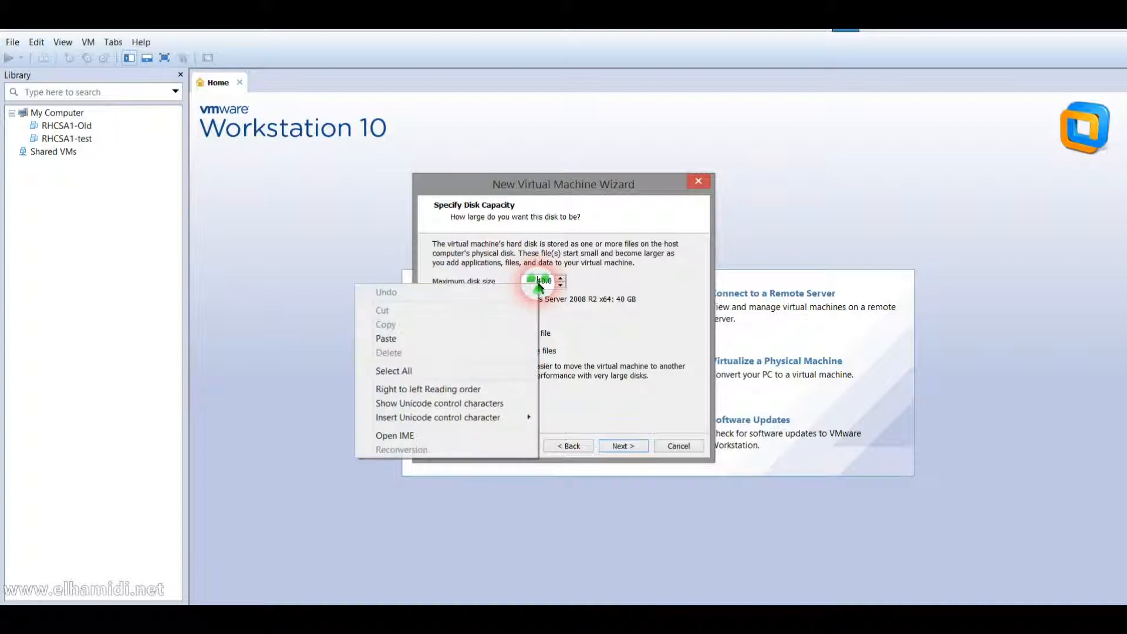
left_click(579, 302)
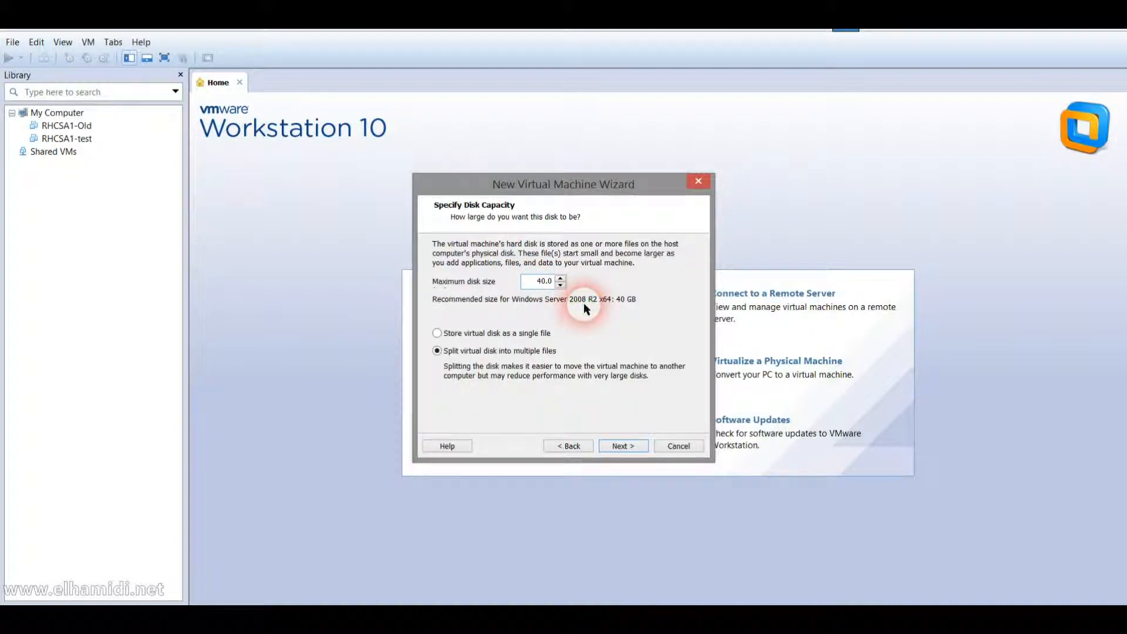
left_click(617, 446)
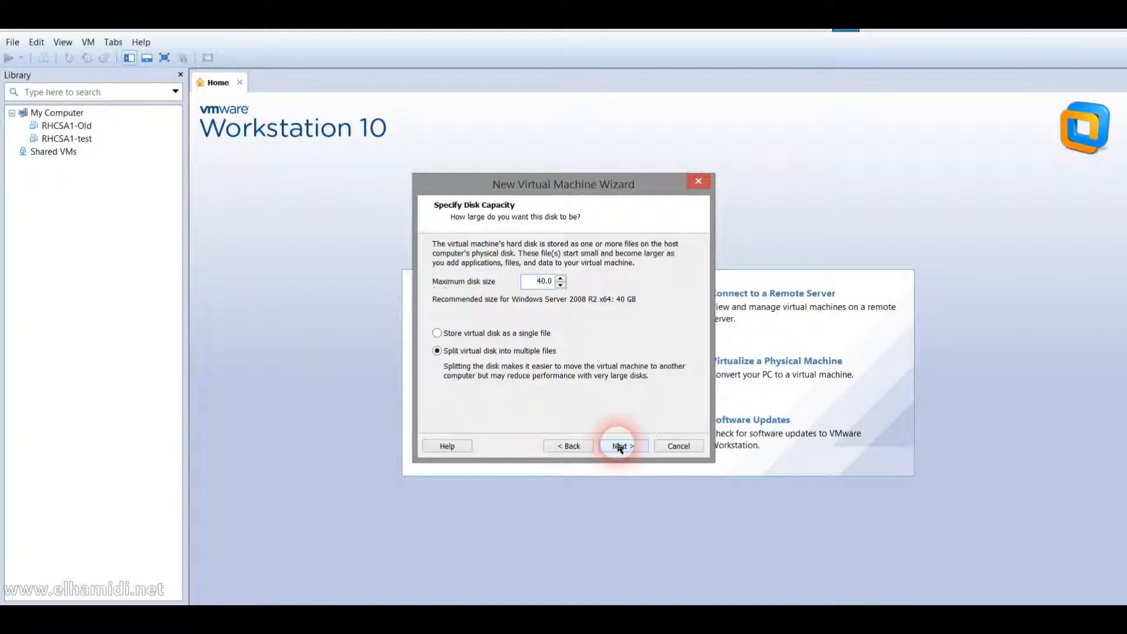
left_click(619, 447)
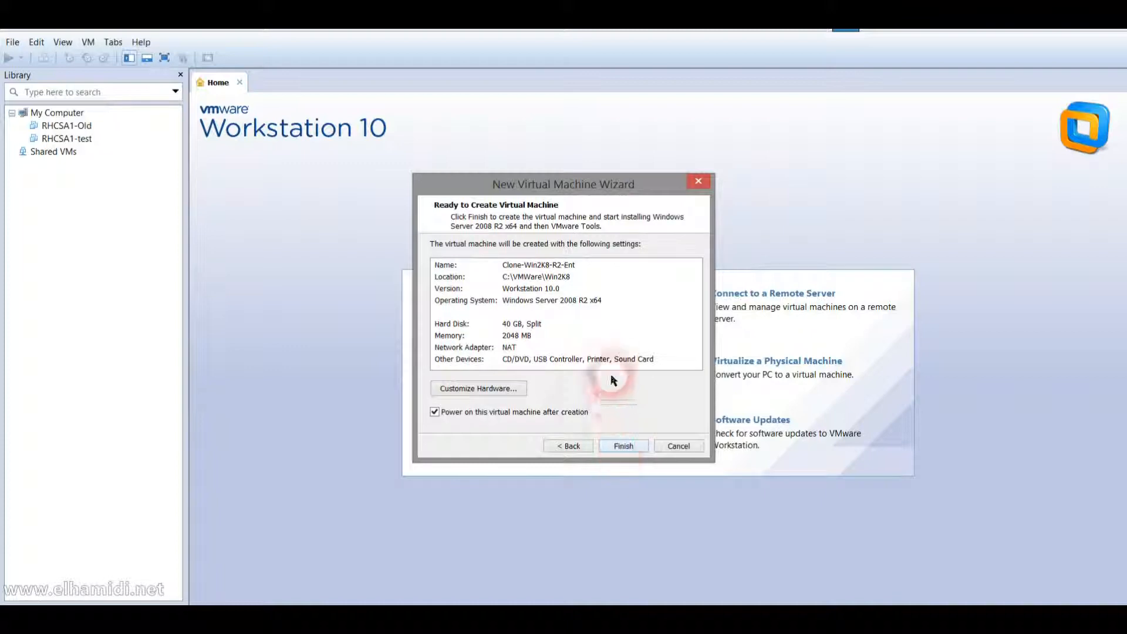
Recheck the virtual machine's name and location, and finish creating it with power-on after creation enabled.
left_click(572, 448)
left_click(568, 446)
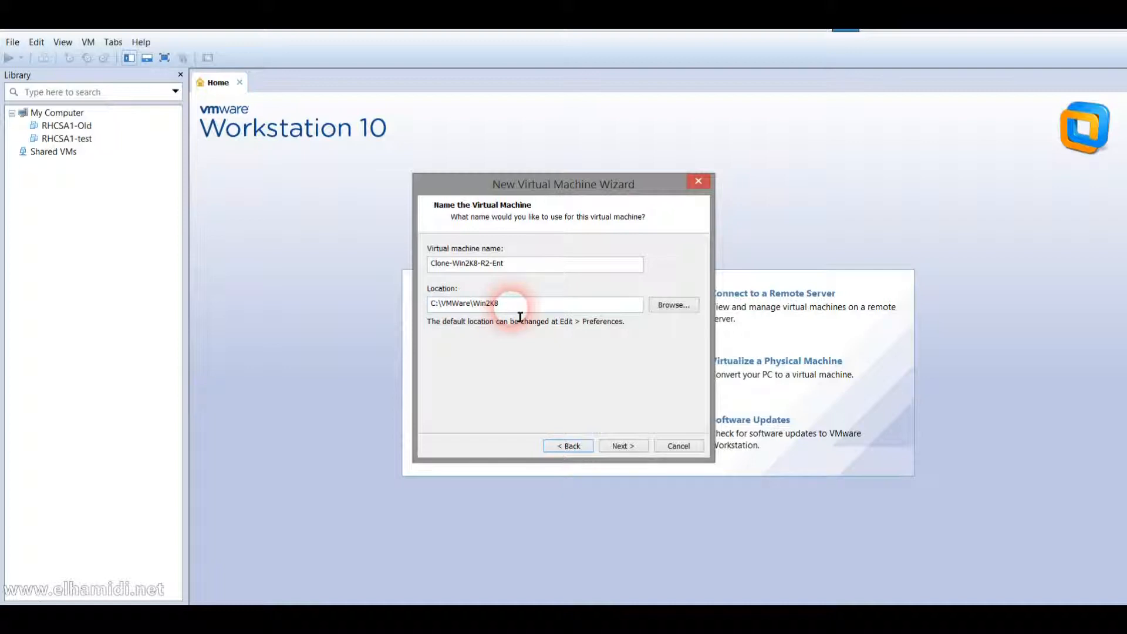
left_click(626, 448)
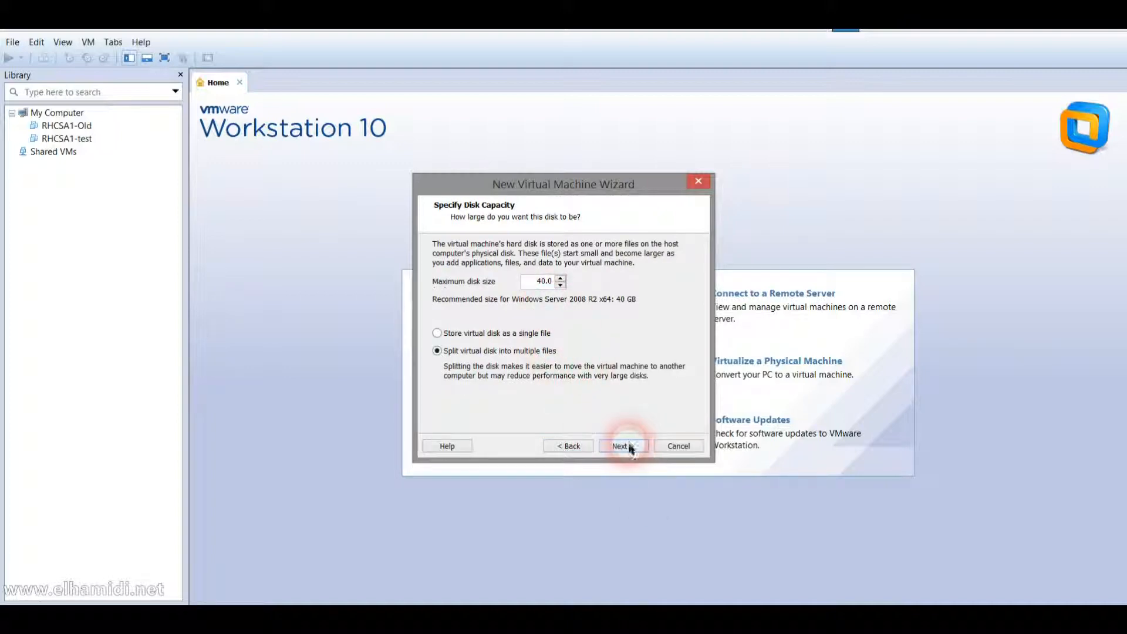
left_click(626, 448)
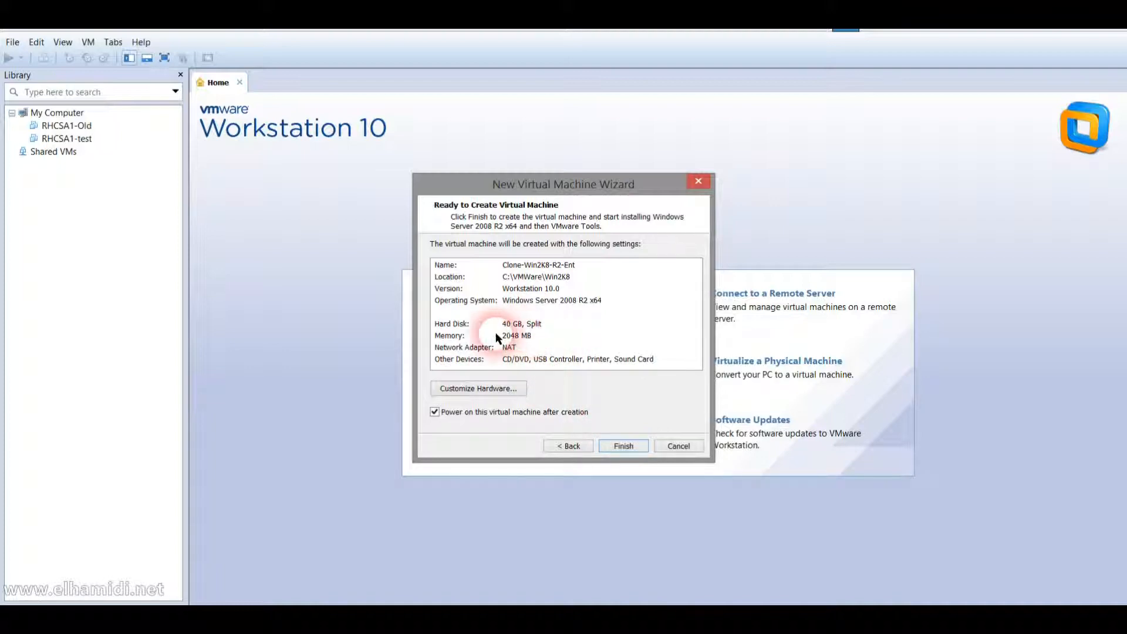
left_click(623, 446)
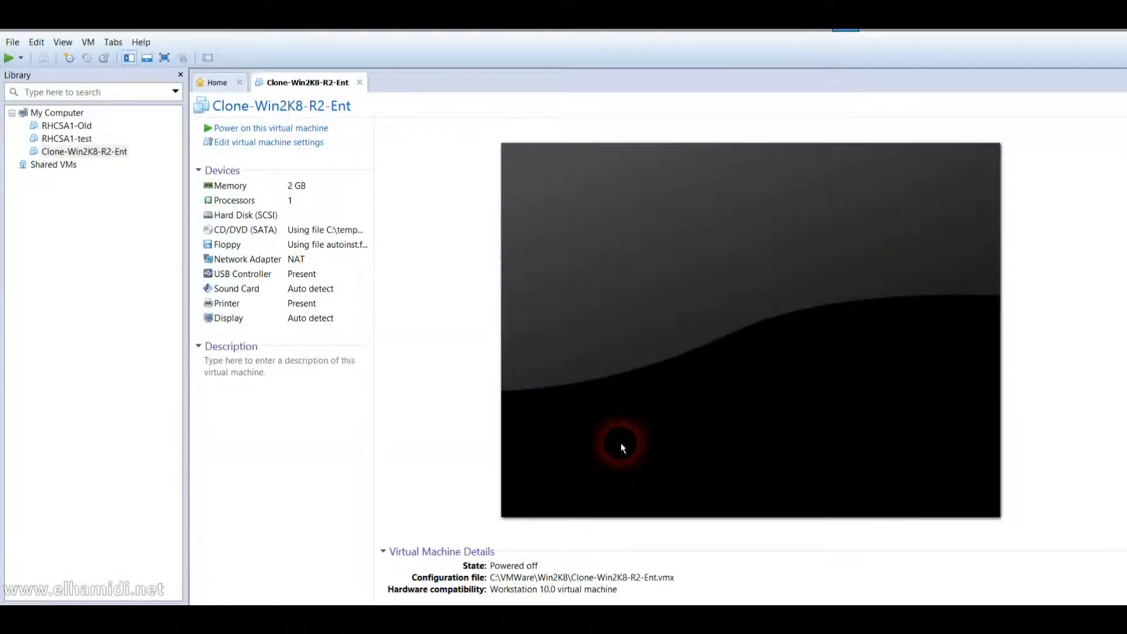
left_click(621, 442)
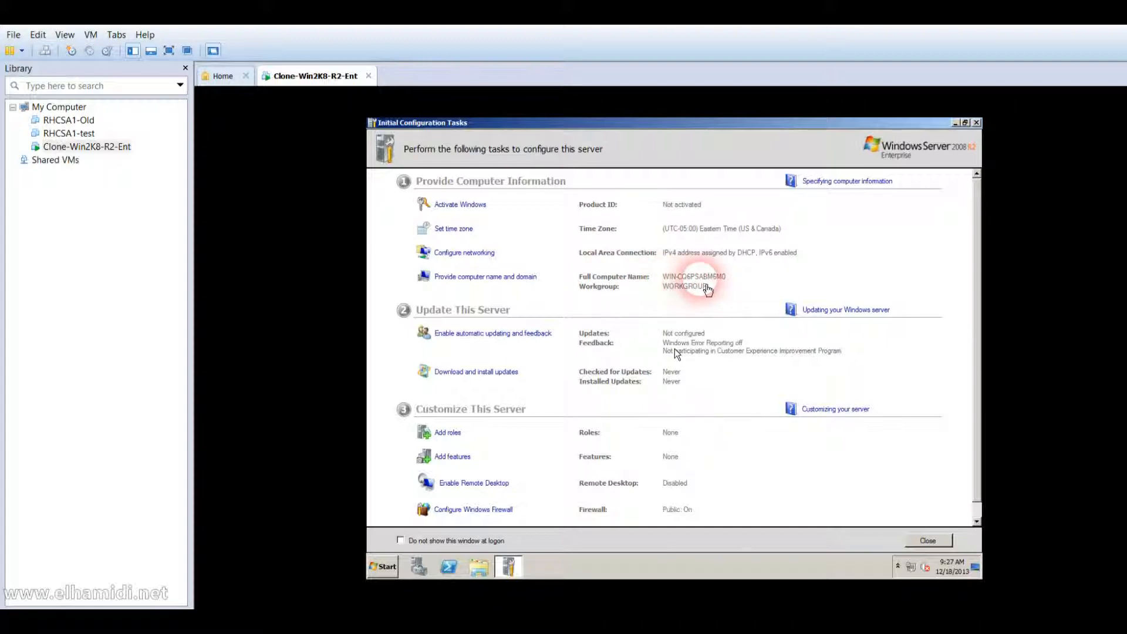
Change the server's computer name to master, keeping it in WORKGROUP, and postpone the restart.
left_click(522, 279)
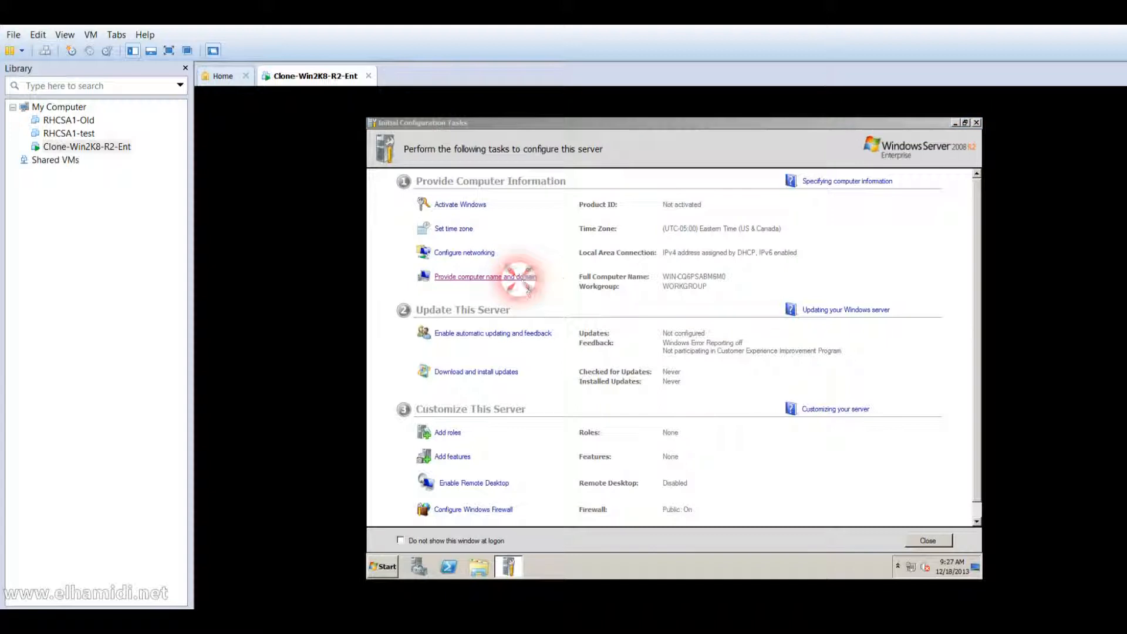
left_click(590, 275)
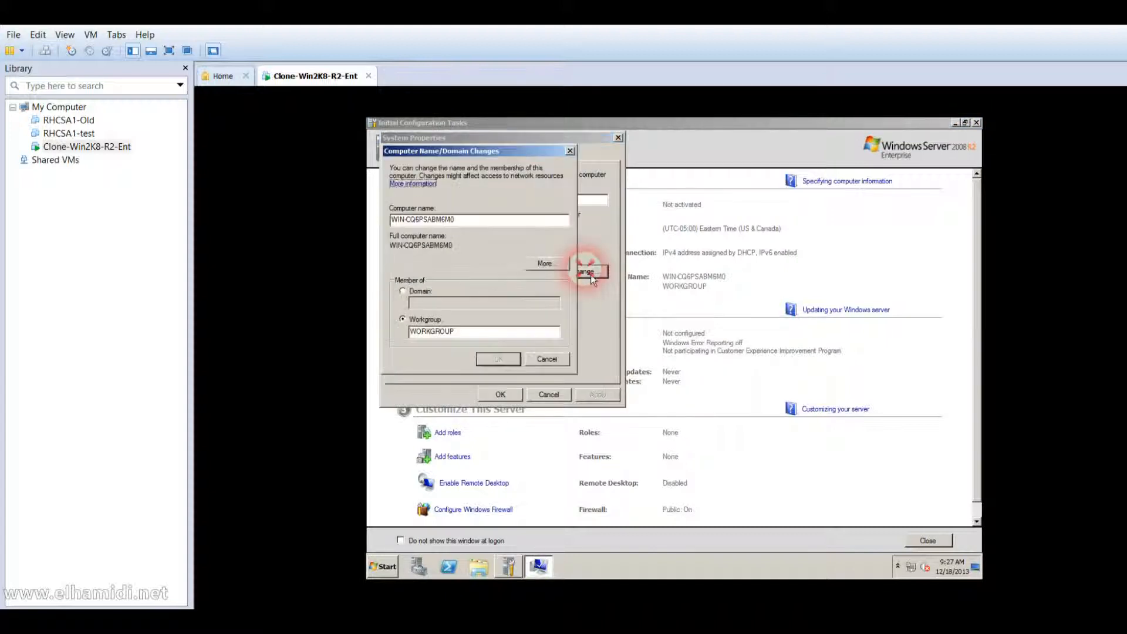
left_click_drag(469, 218, 373, 227)
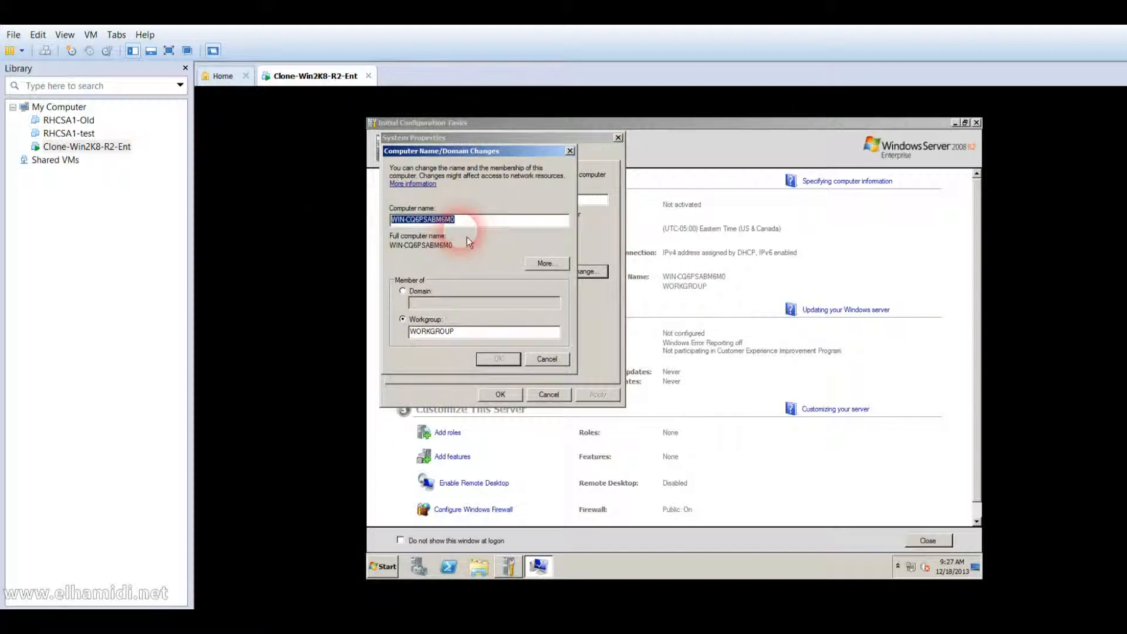
type("master")
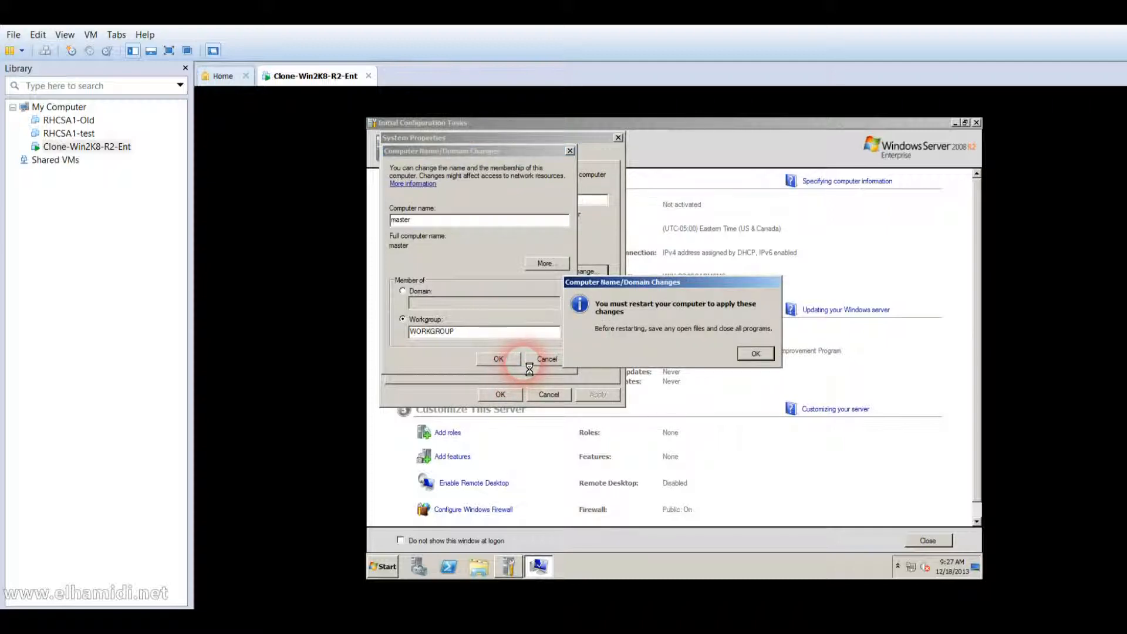
key("Return")
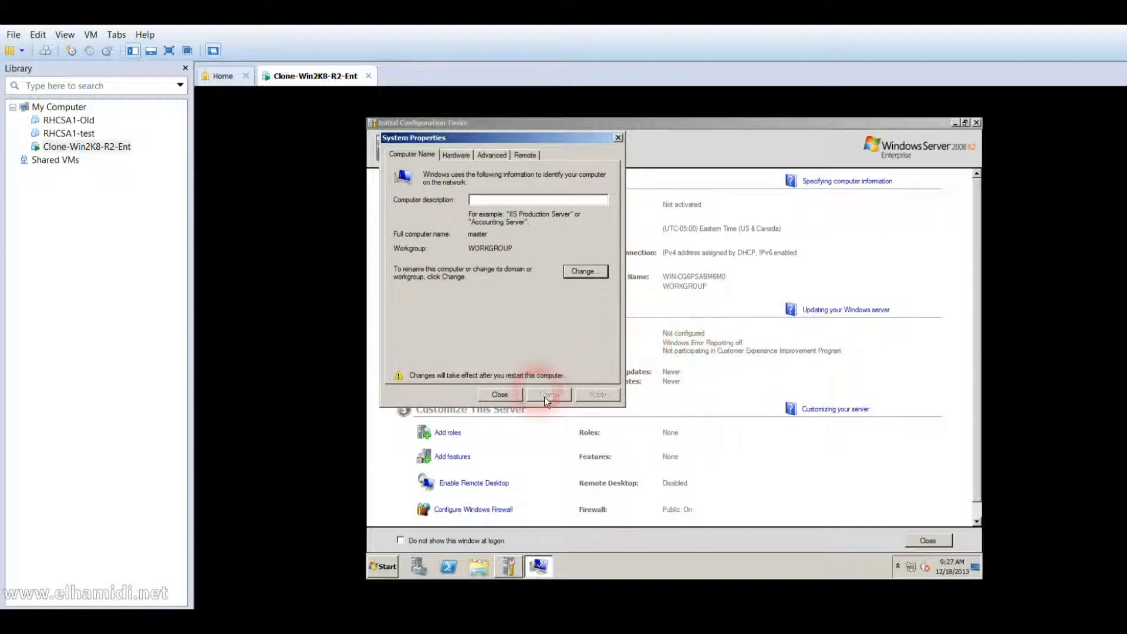
left_click(509, 393)
left_click(745, 350)
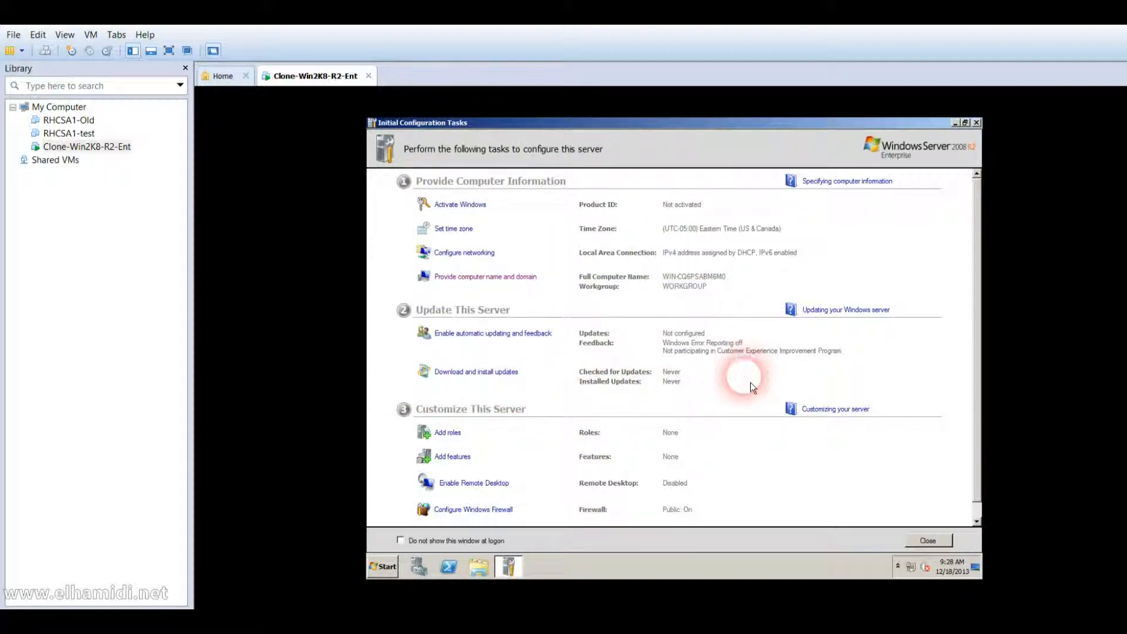
Turn off Windows Firewall for both the private and public network locations and close the firewall window.
left_click(513, 508)
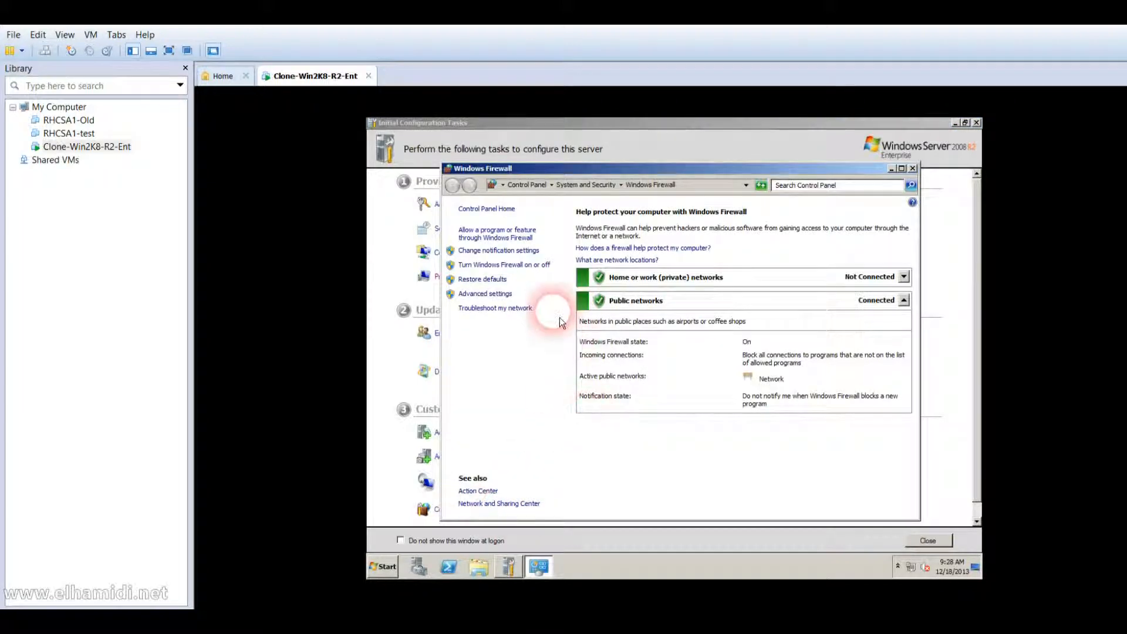
left_click(534, 272)
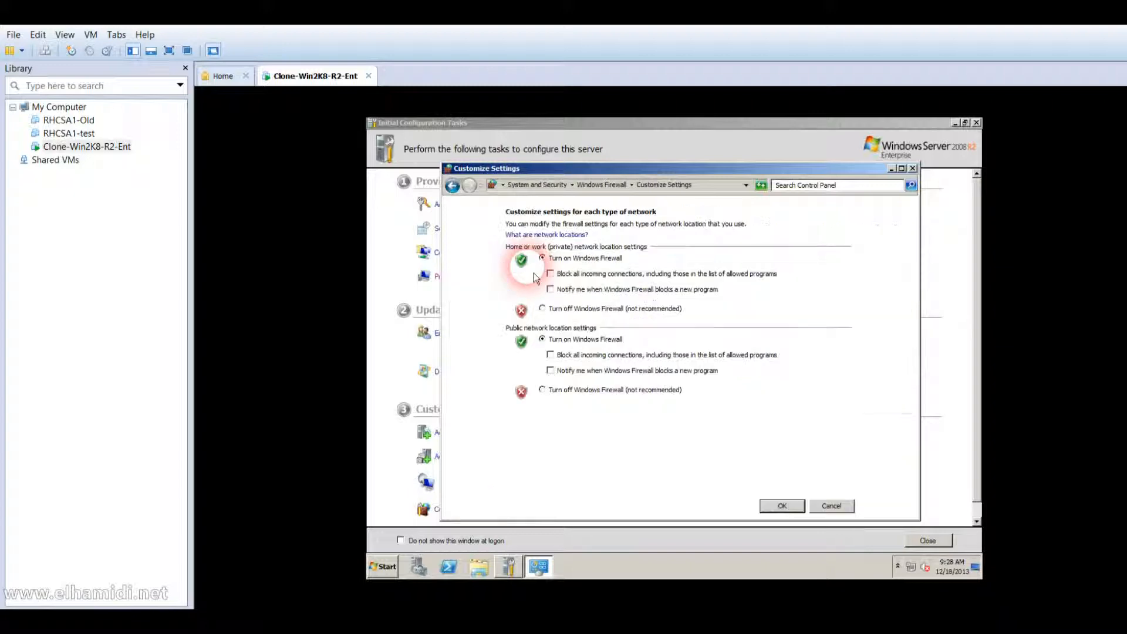
left_click(542, 309)
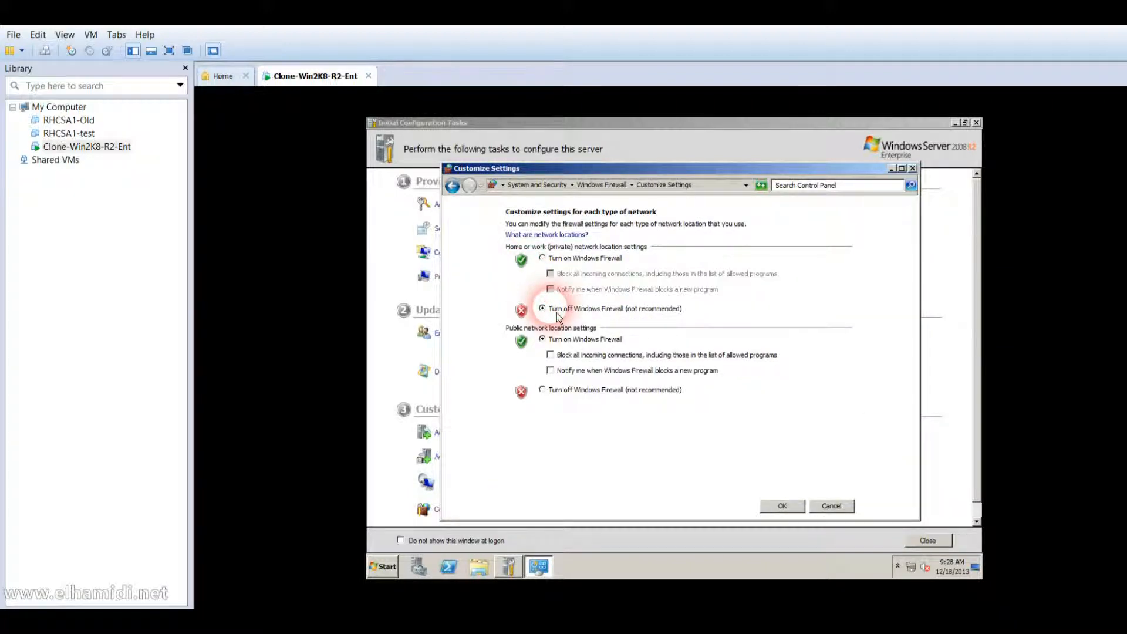
left_click(557, 399)
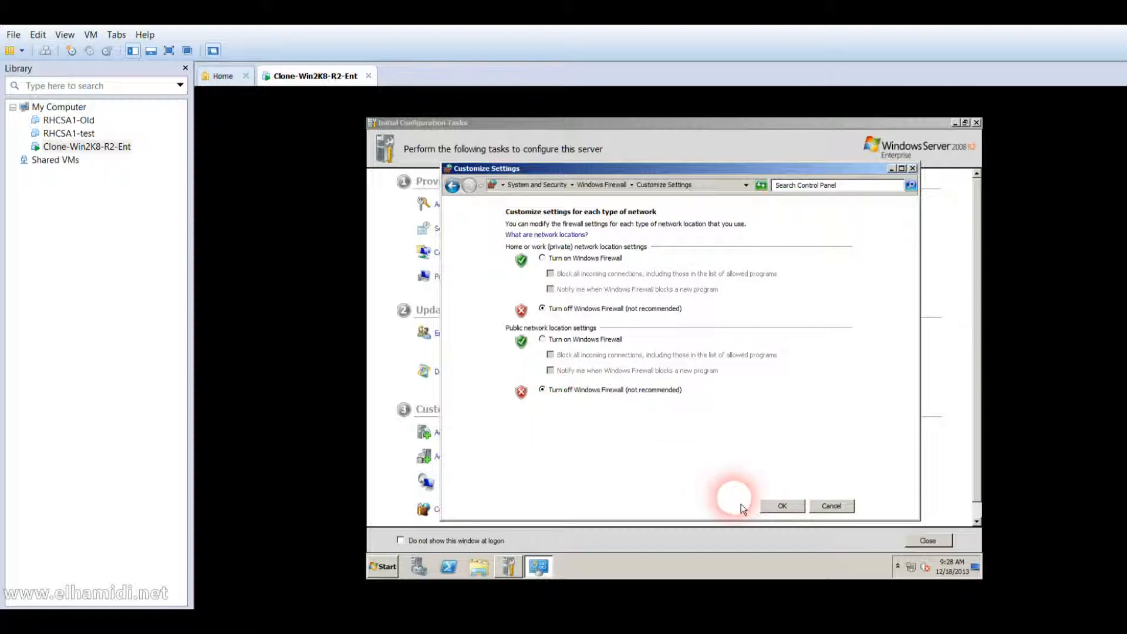
left_click(791, 508)
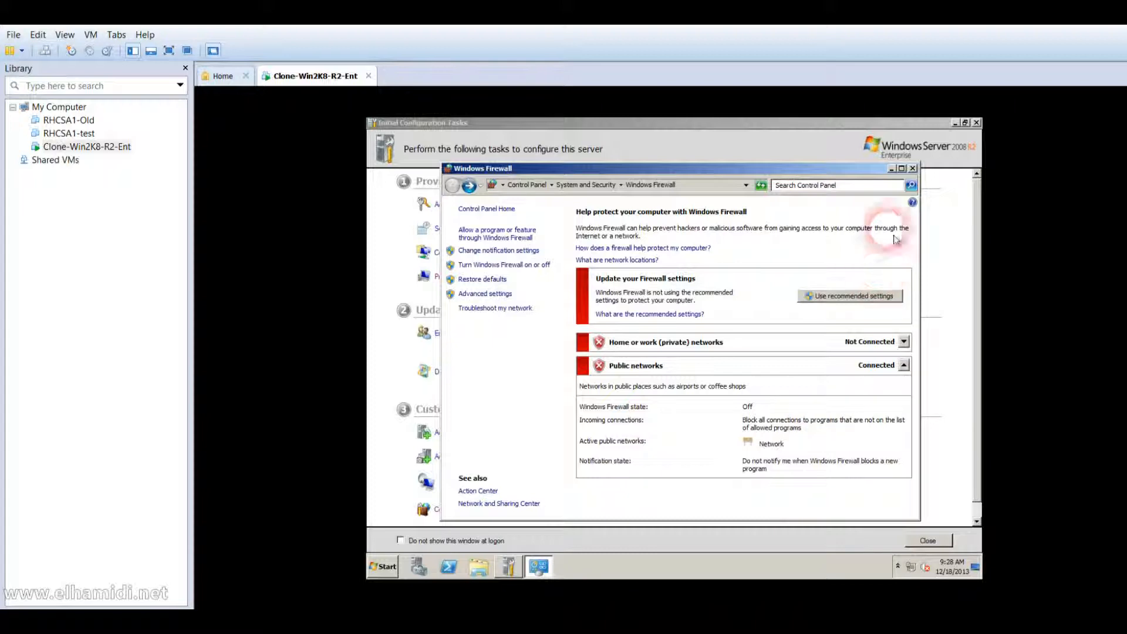
left_click(913, 169)
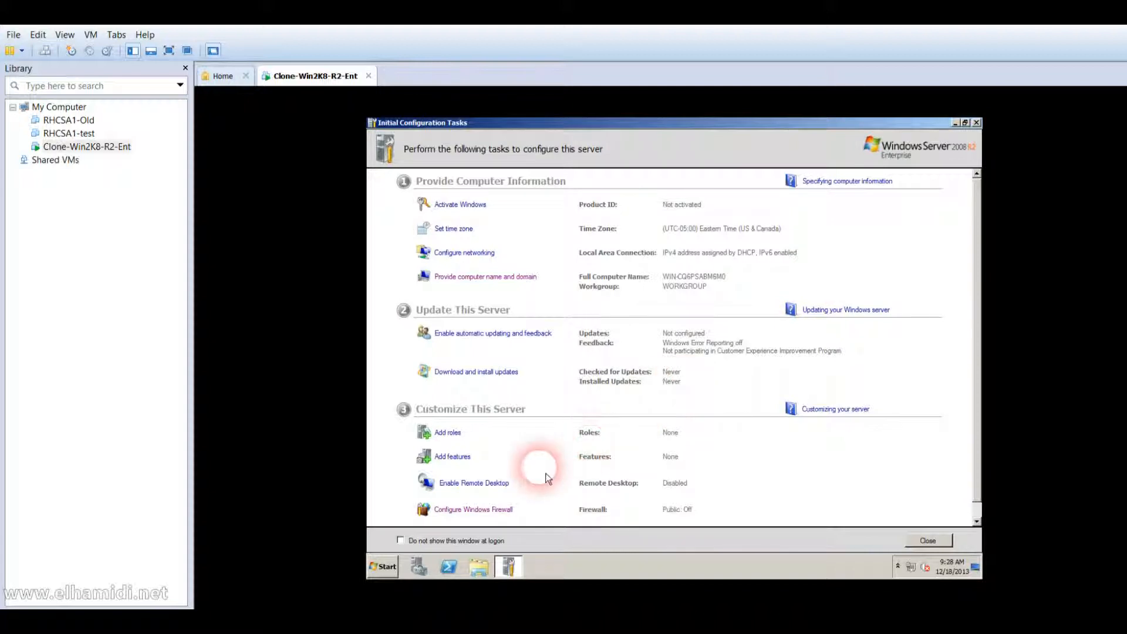
Allow Remote Desktop connections from computers running any version of Remote Desktop, and close Initial Configuration Tasks.
left_click(487, 483)
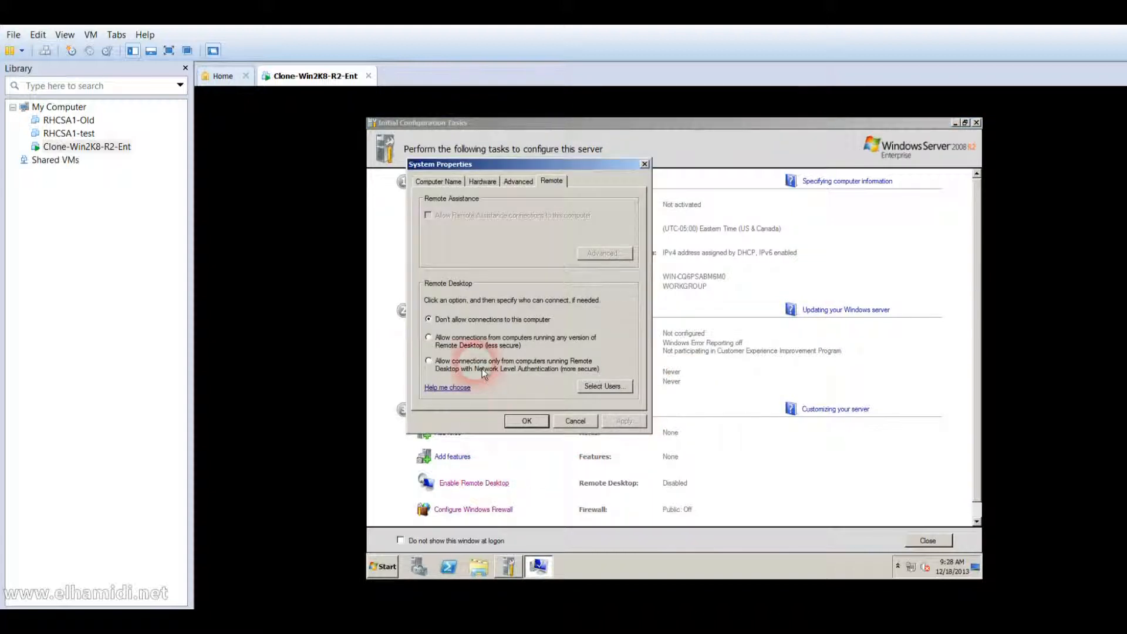
left_click(475, 347)
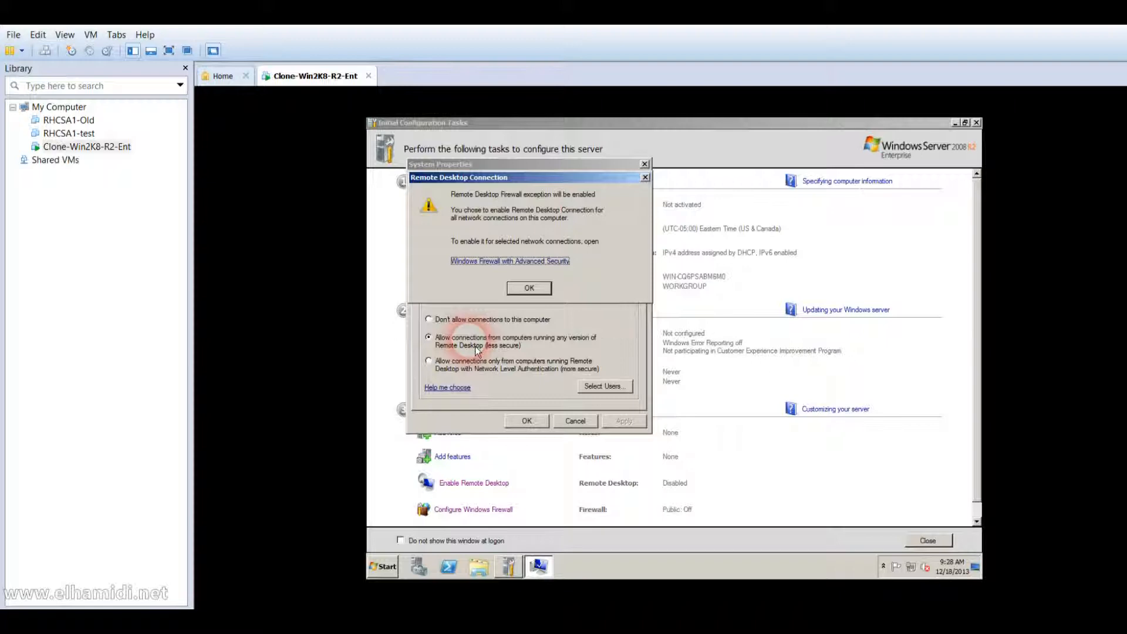
left_click(474, 346)
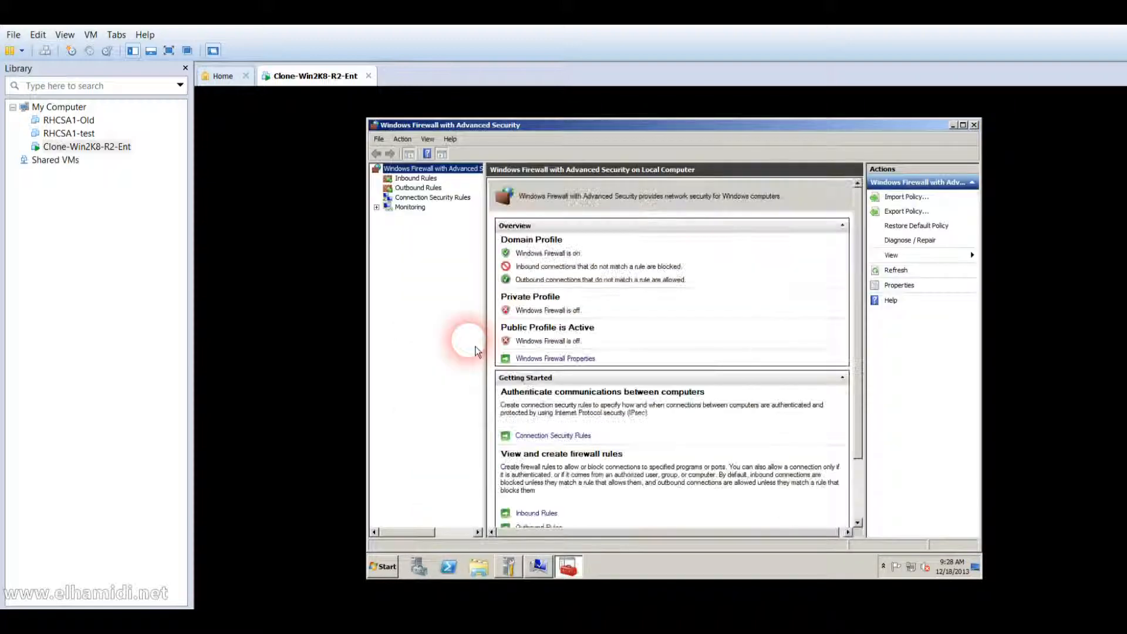
left_click(973, 124)
left_click(529, 287)
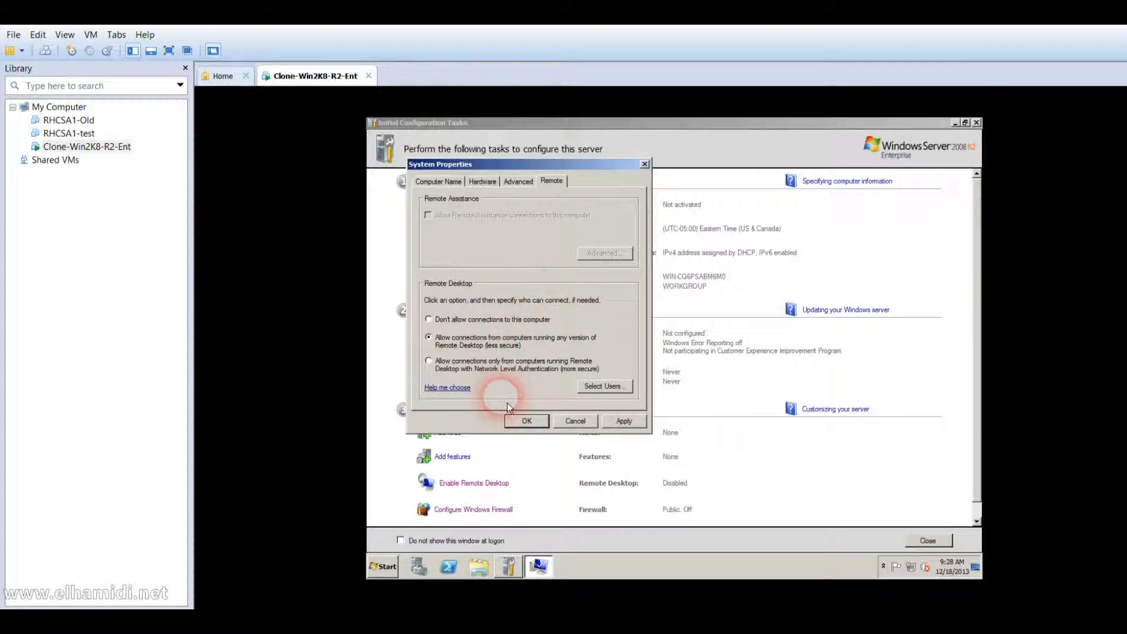
left_click(538, 426)
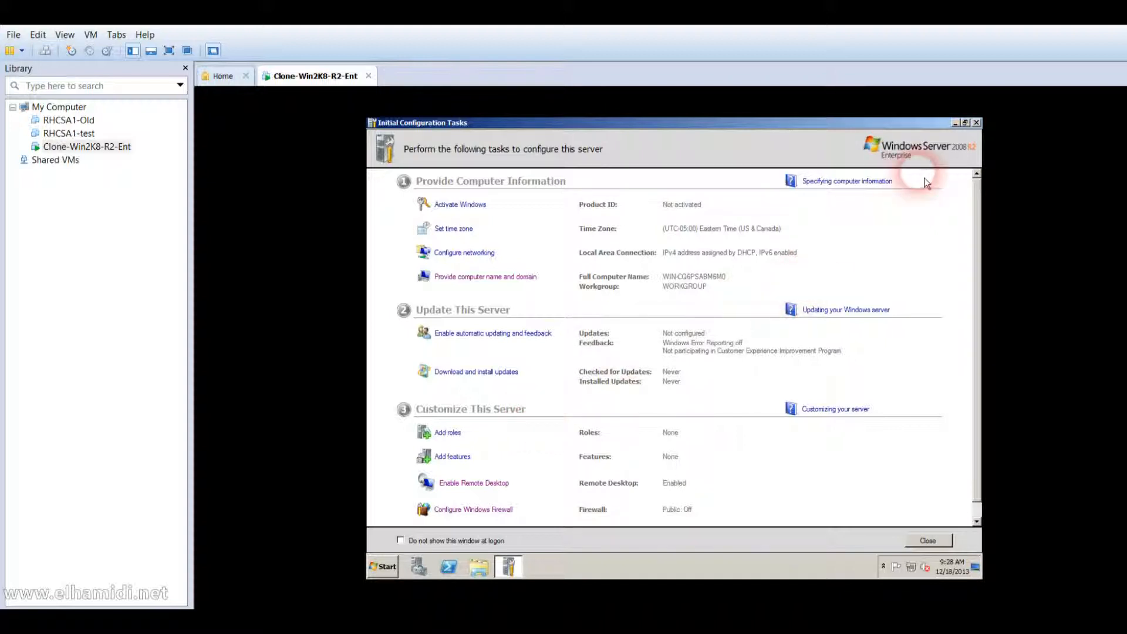
left_click(978, 124)
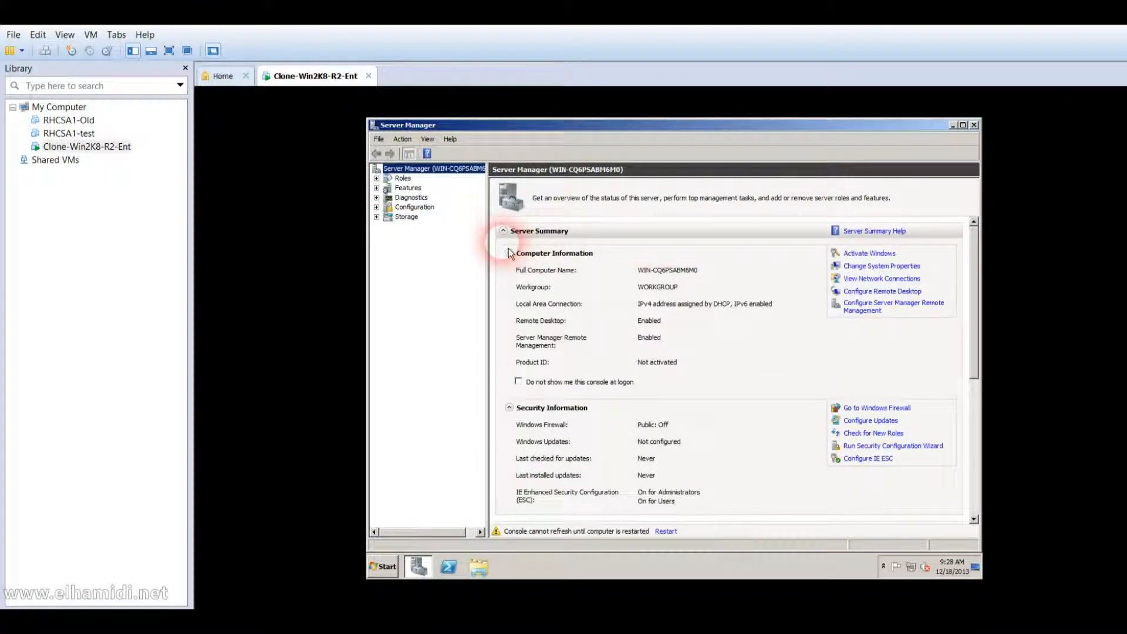
Open Computer in the guest and check the details of Local Disk (C:).
left_click(384, 566)
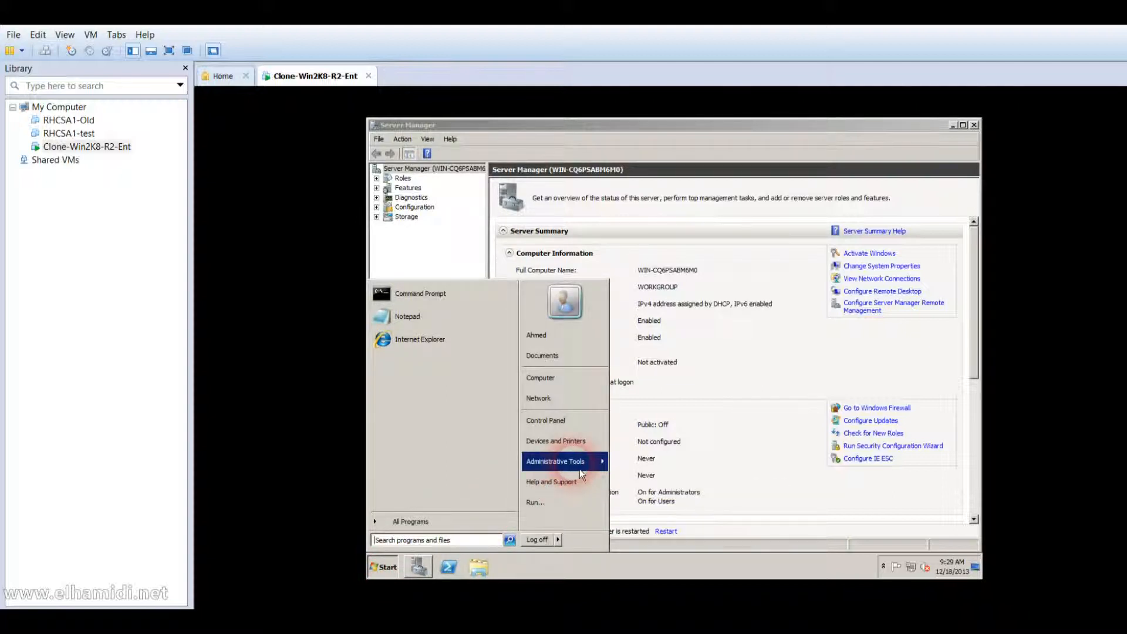
mouse_move(580, 468)
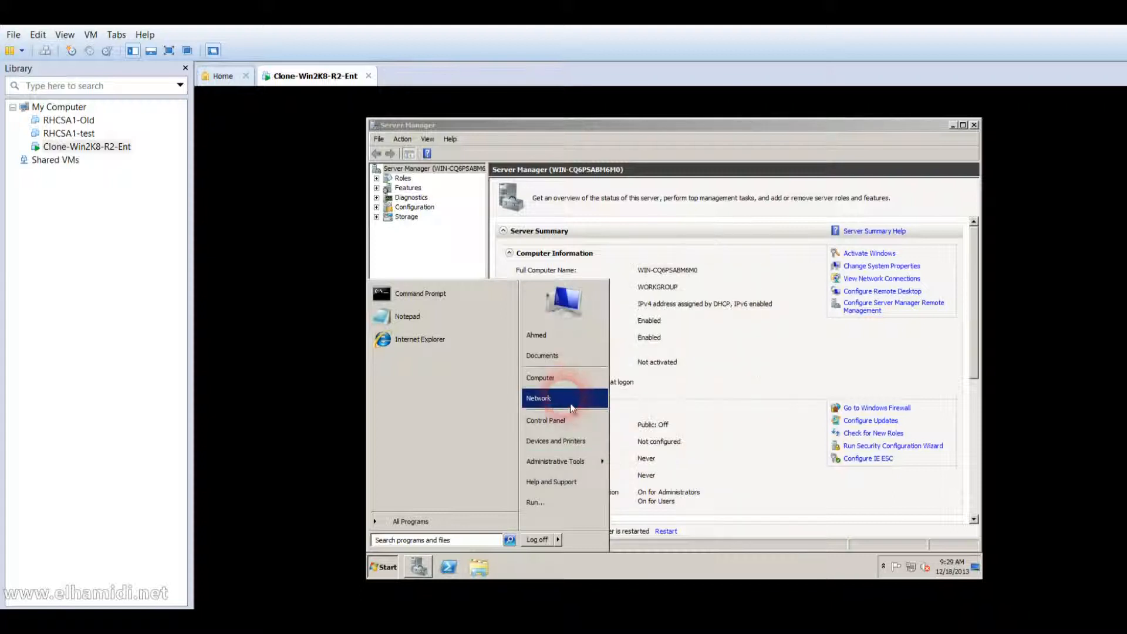
left_click(568, 382)
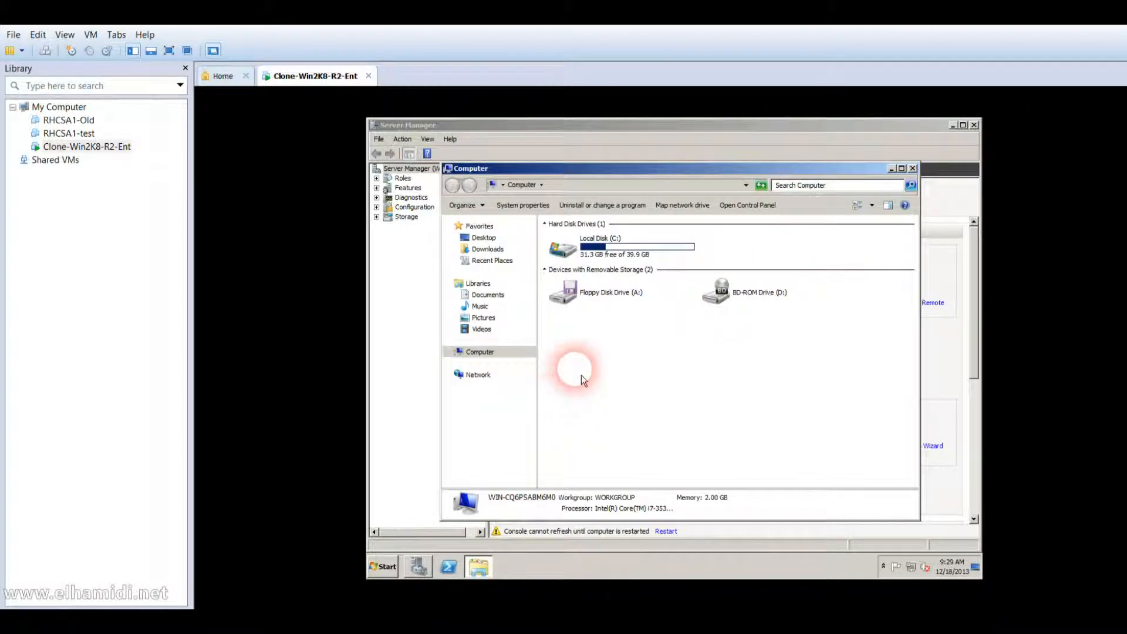
left_click(630, 255)
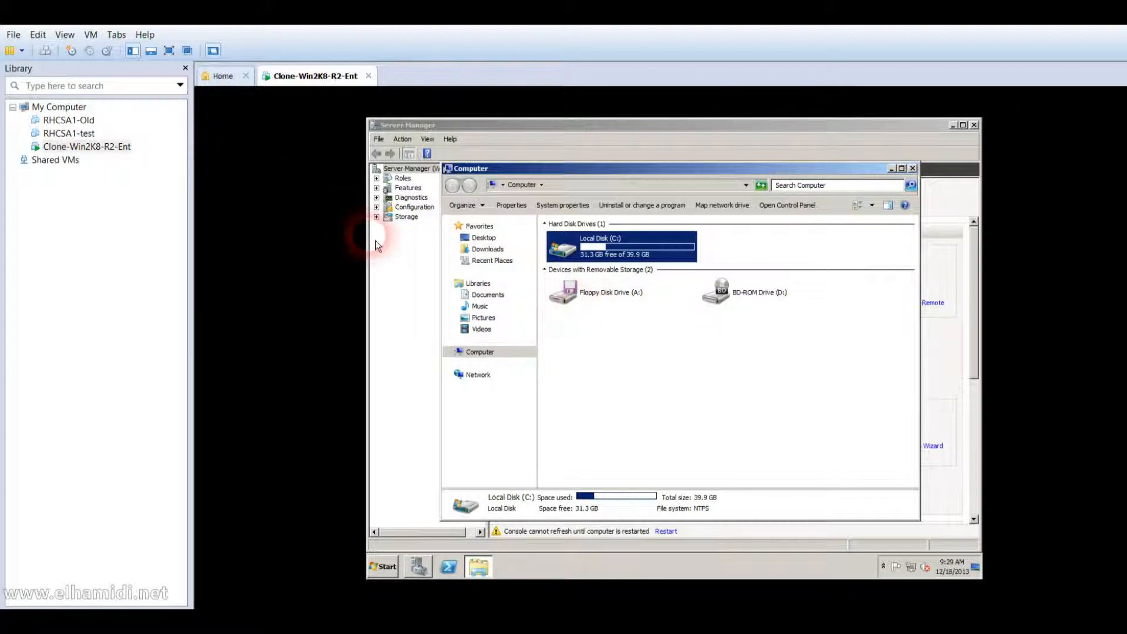
right_click(126, 152)
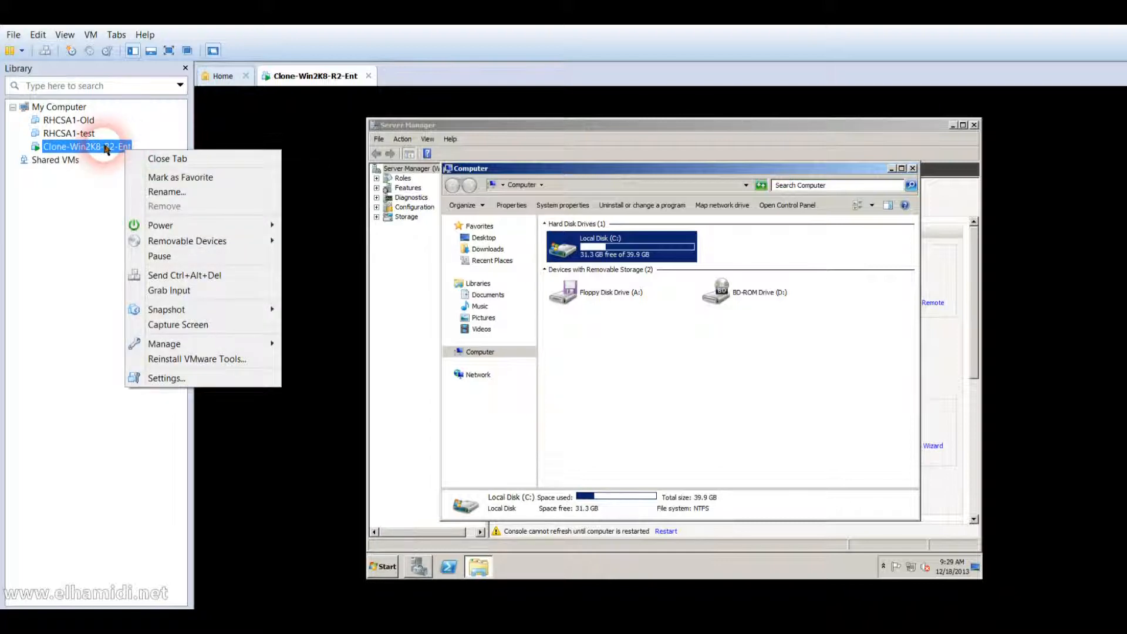
left_click(108, 150)
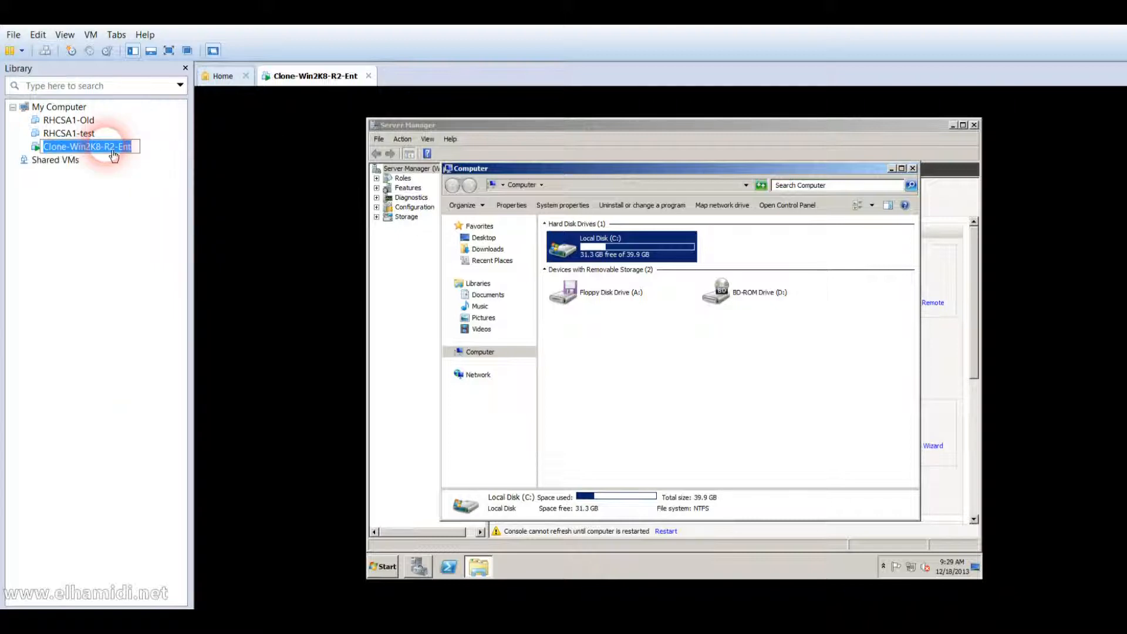
left_click(142, 146)
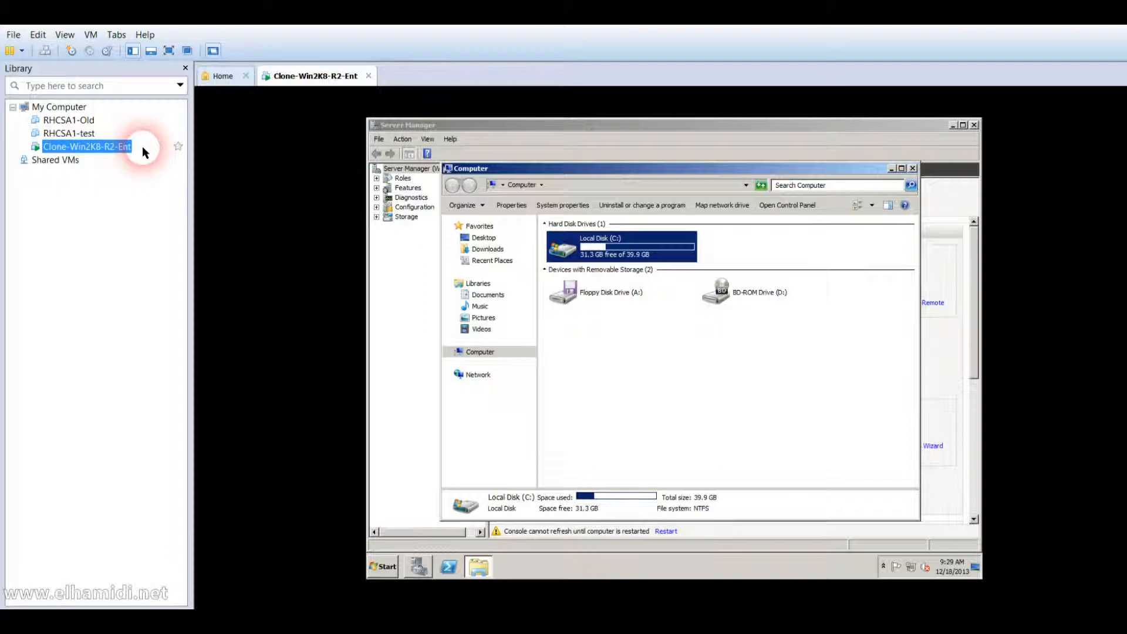
Set folder sharing for the Clone-Win2K8-R2-Ent virtual machine to always enabled and map it as a network drive in Windows guests.
left_click(118, 147)
right_click(120, 148)
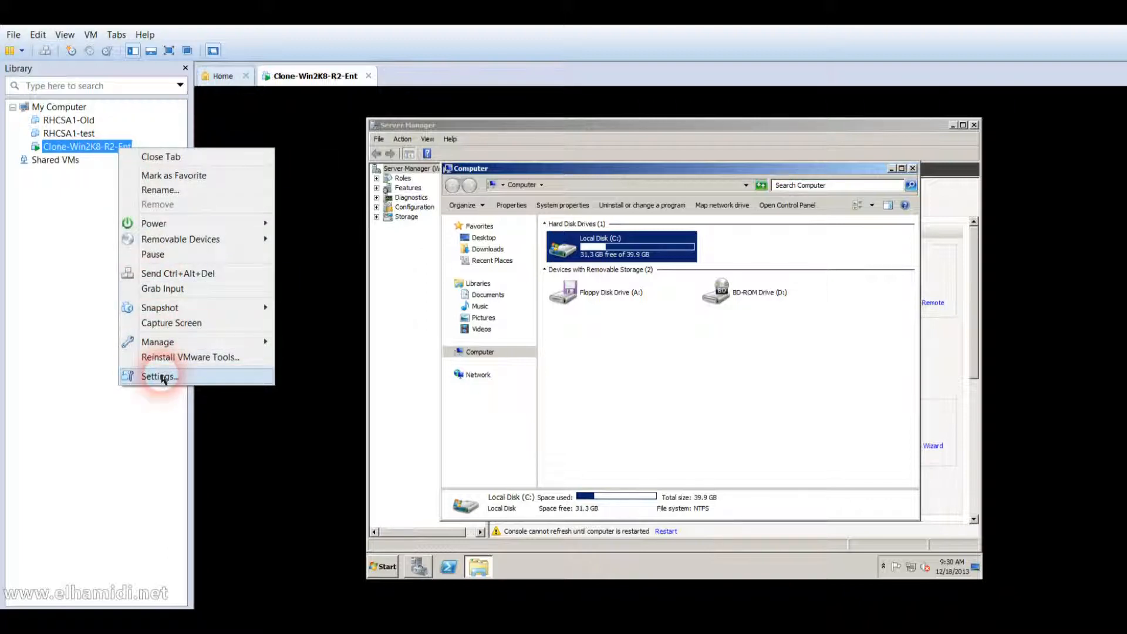
left_click(162, 374)
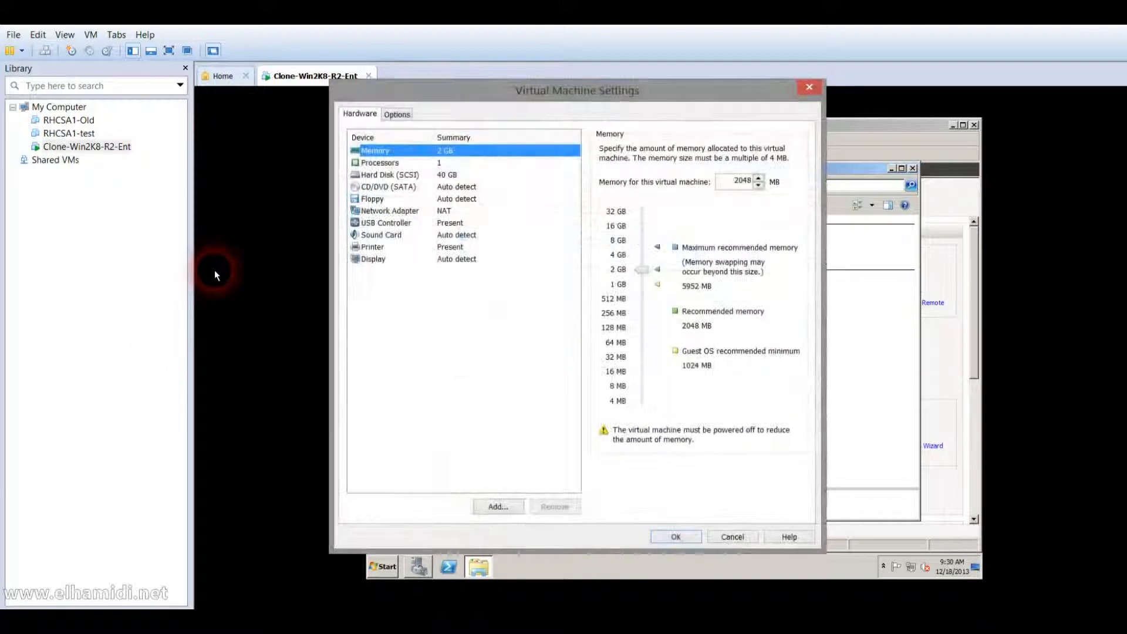
left_click(410, 115)
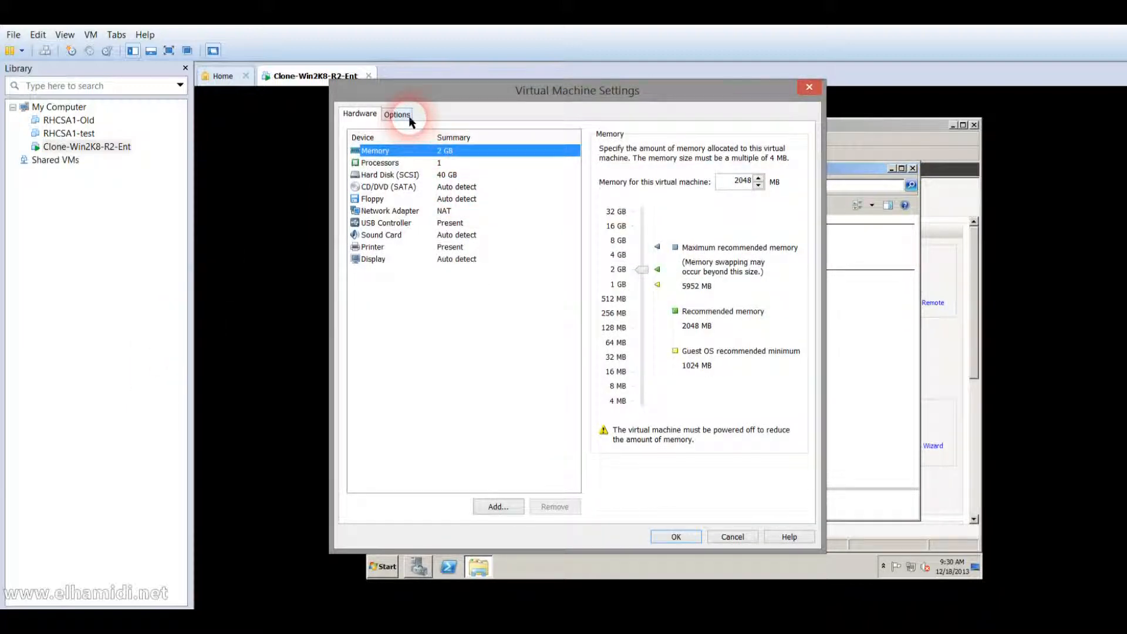
left_click(619, 143)
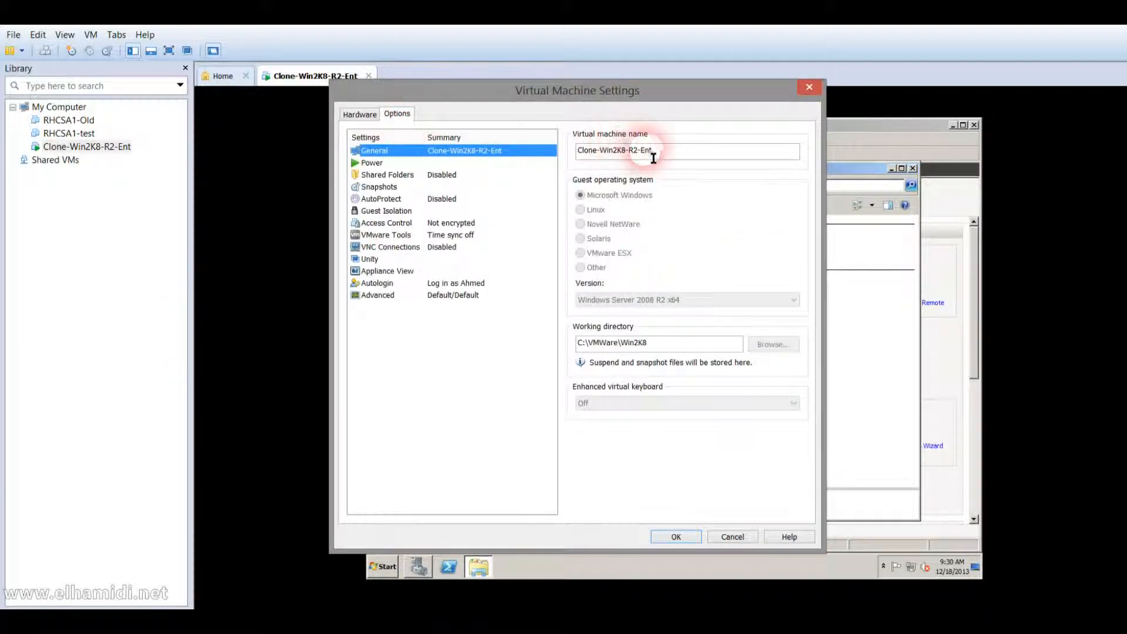
left_click(672, 157)
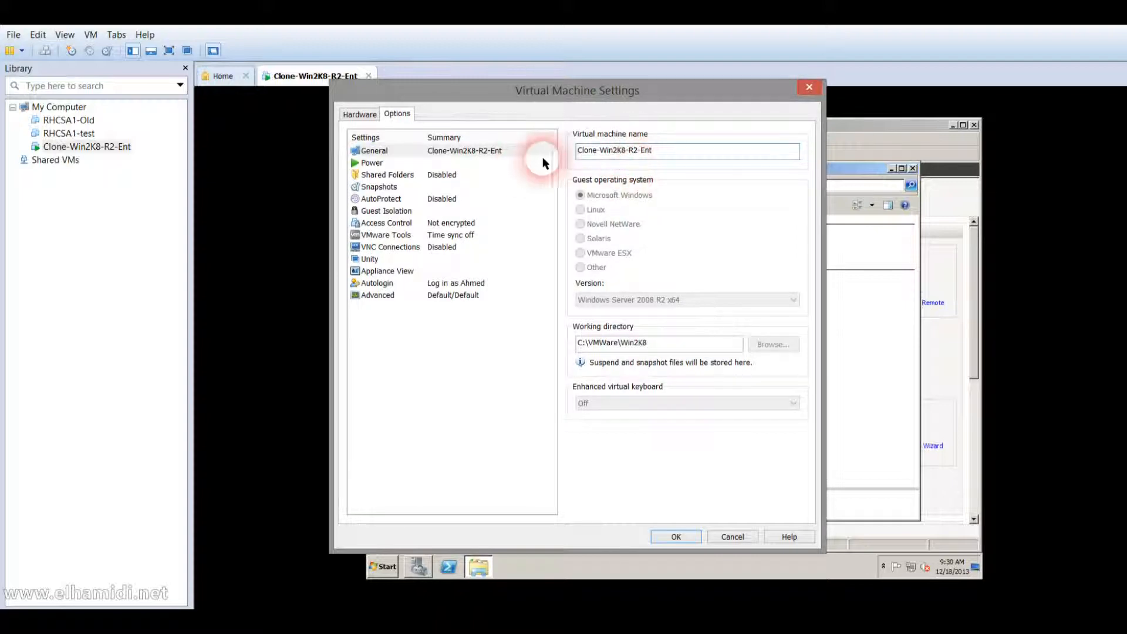
left_click(420, 179)
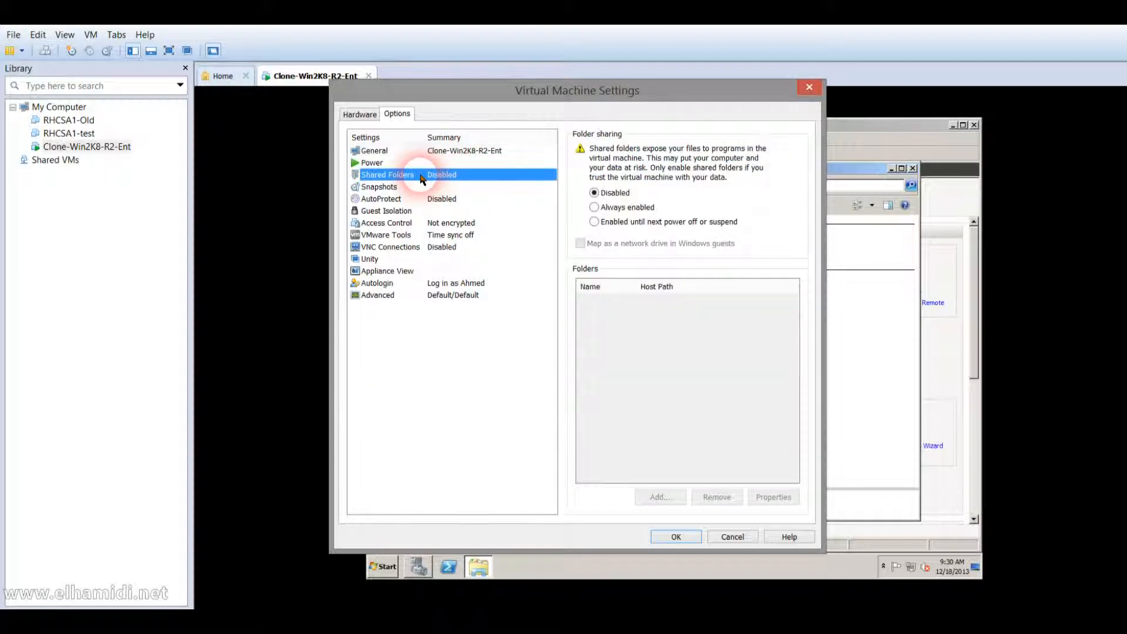
left_click(622, 210)
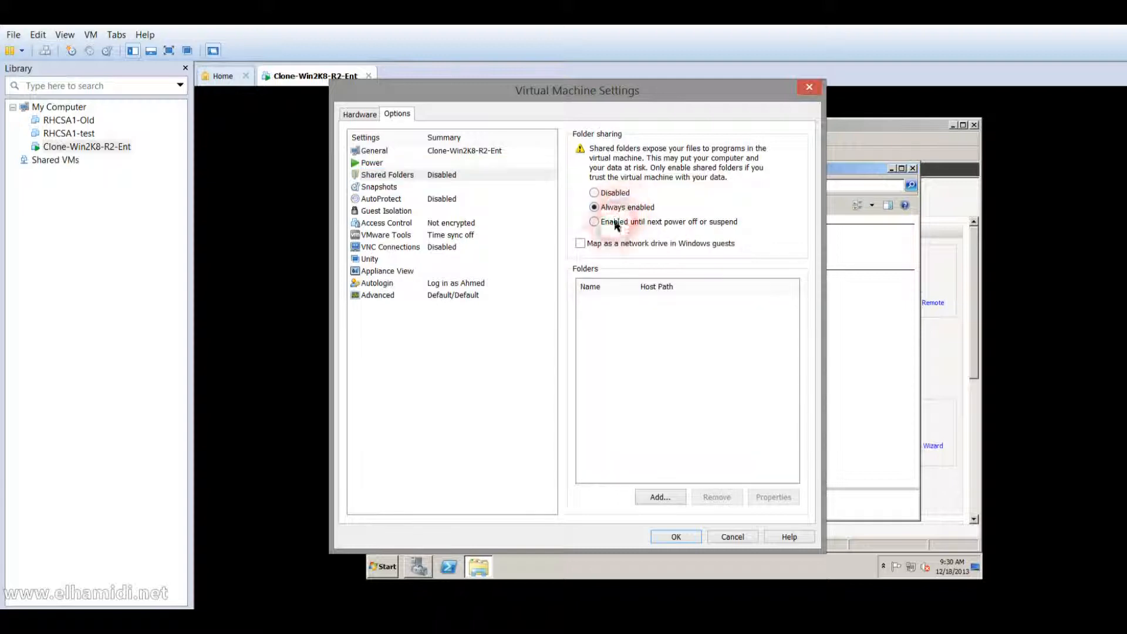
left_click(604, 243)
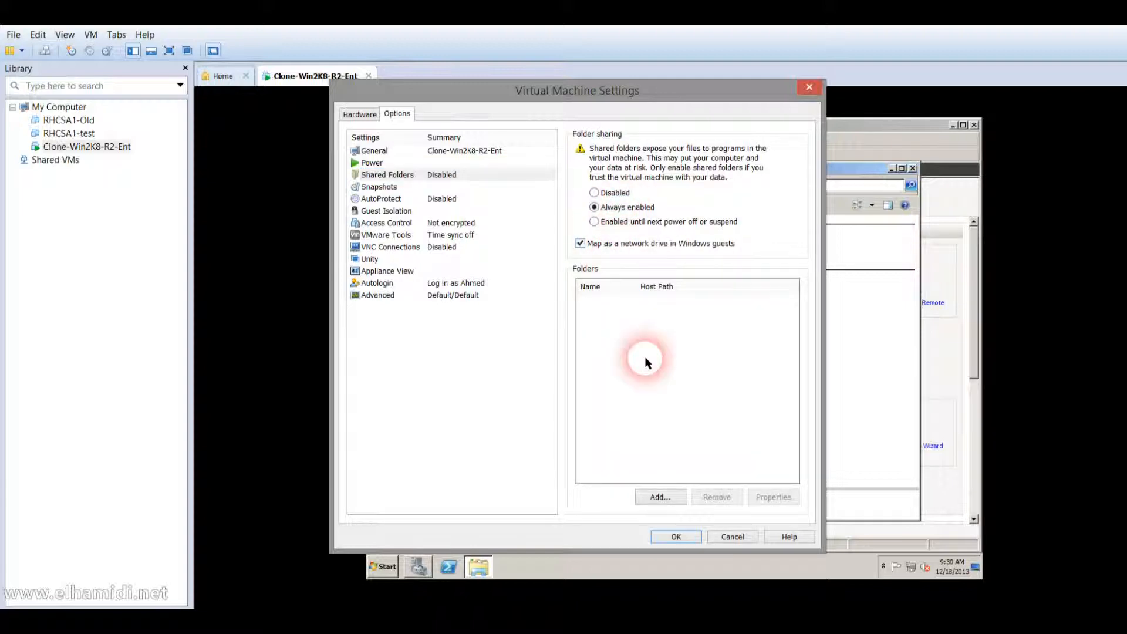
Add the host folder C:\tempo as an enabled shared folder named tempo.
left_click(661, 496)
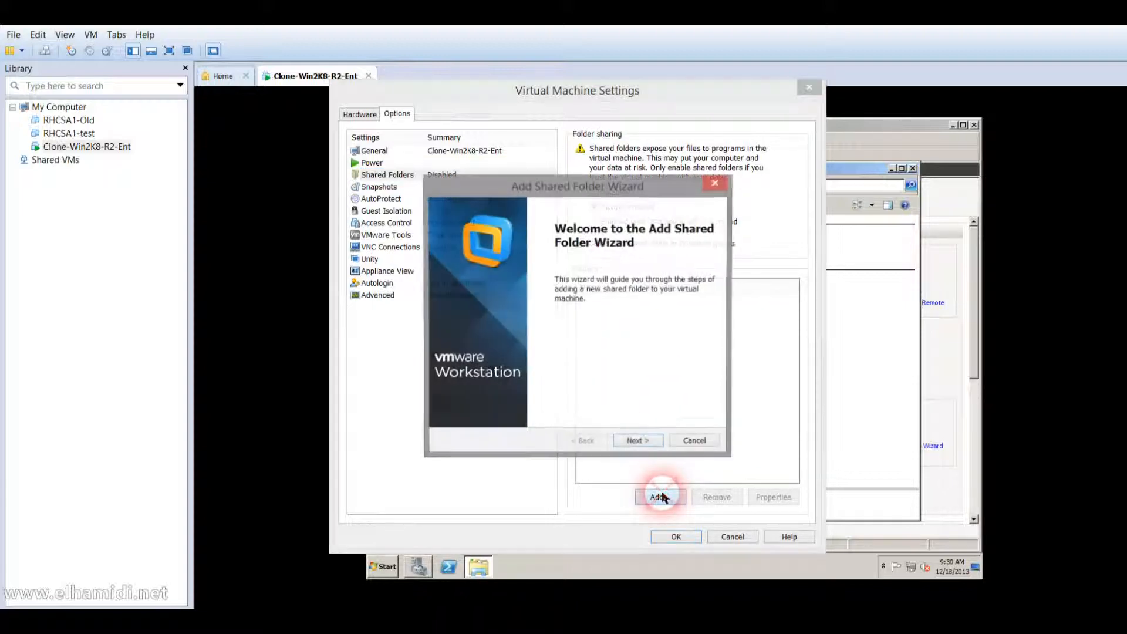
left_click(660, 441)
left_click(652, 445)
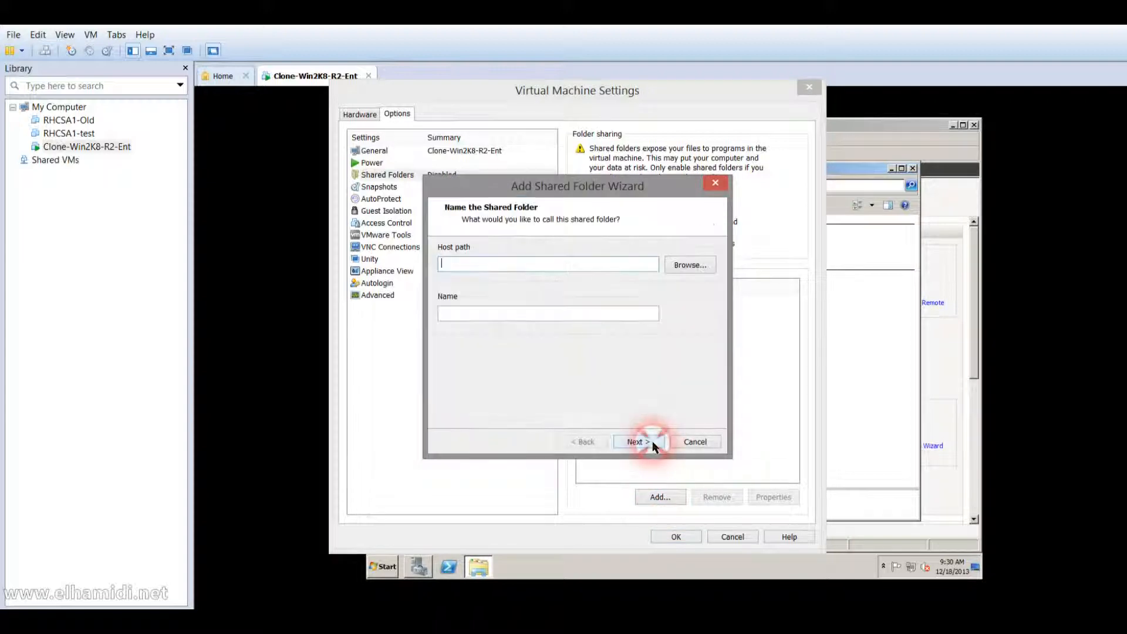
left_click(686, 275)
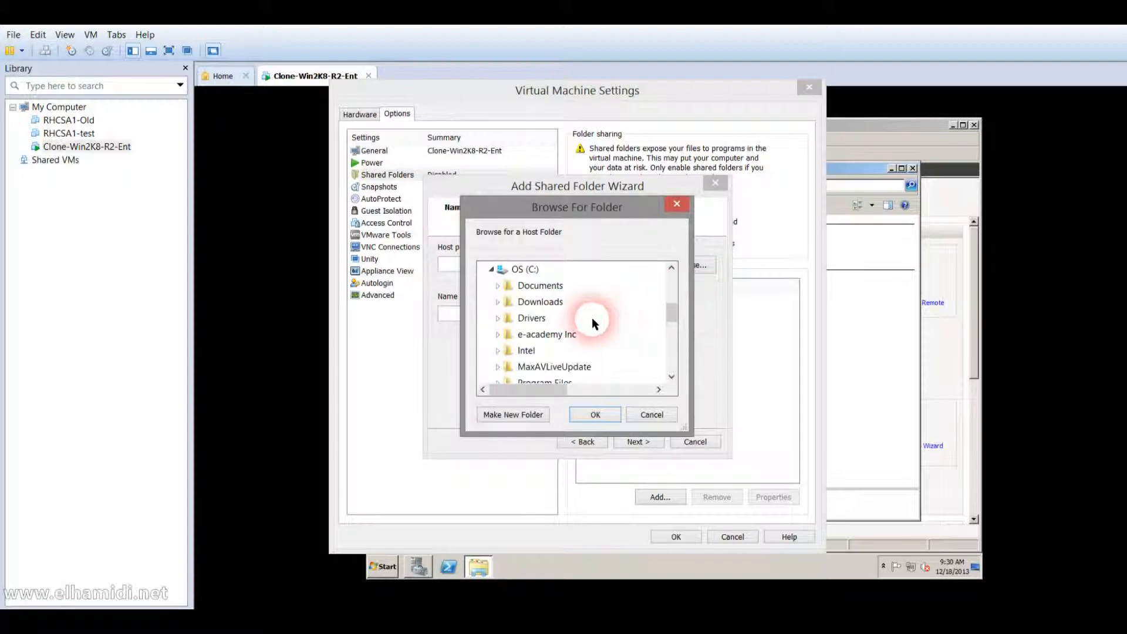
left_click(528, 291)
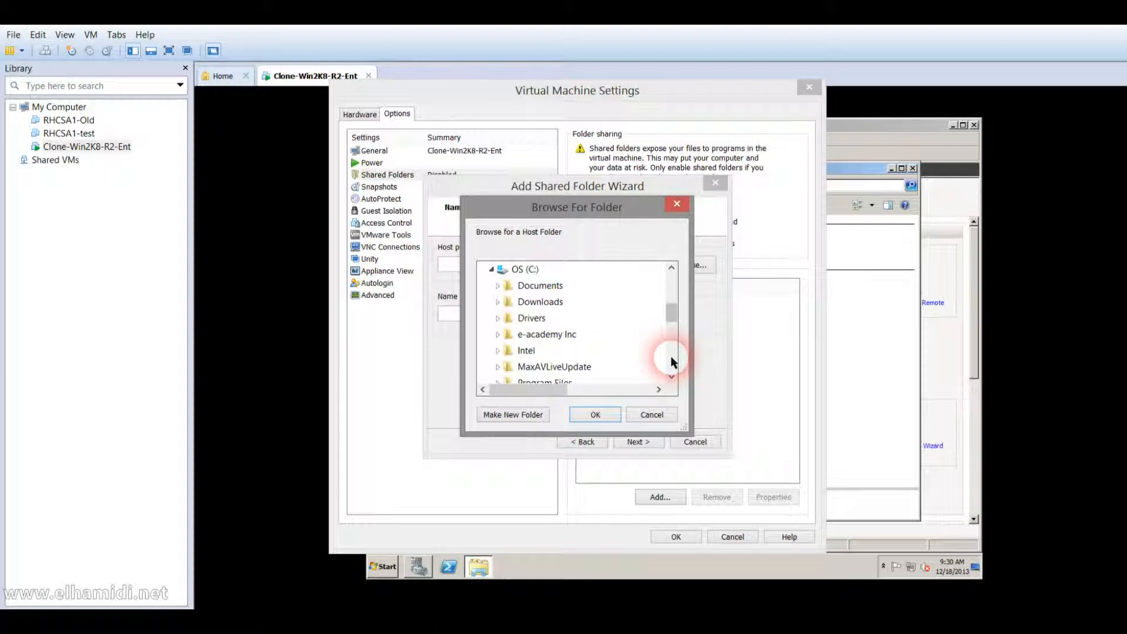
scroll(670, 356, "down", 2)
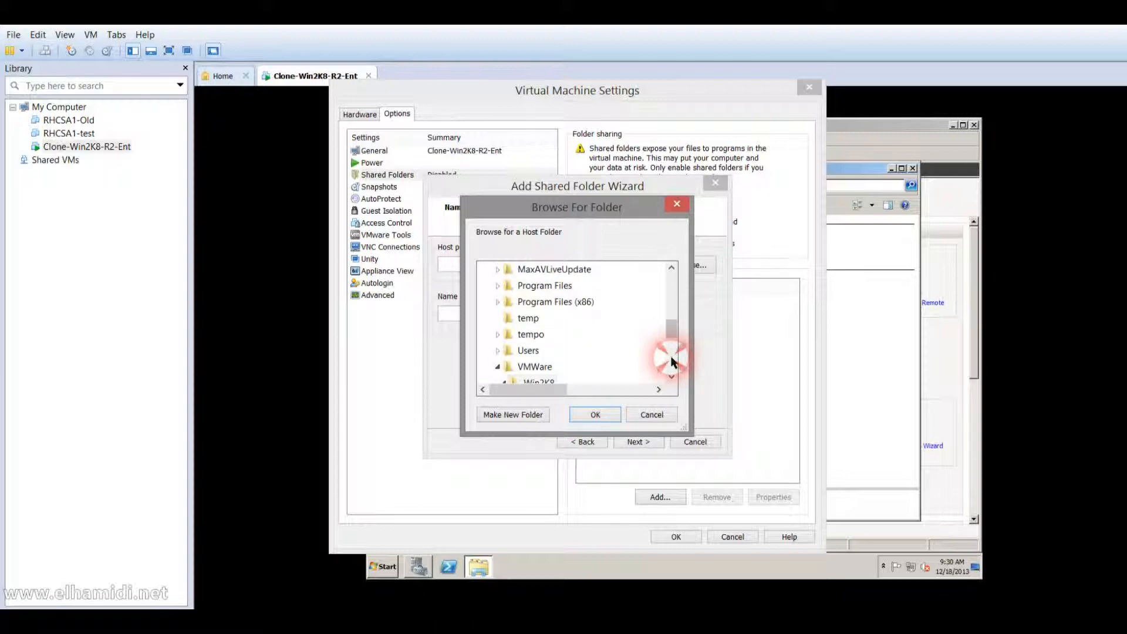
left_click(544, 336)
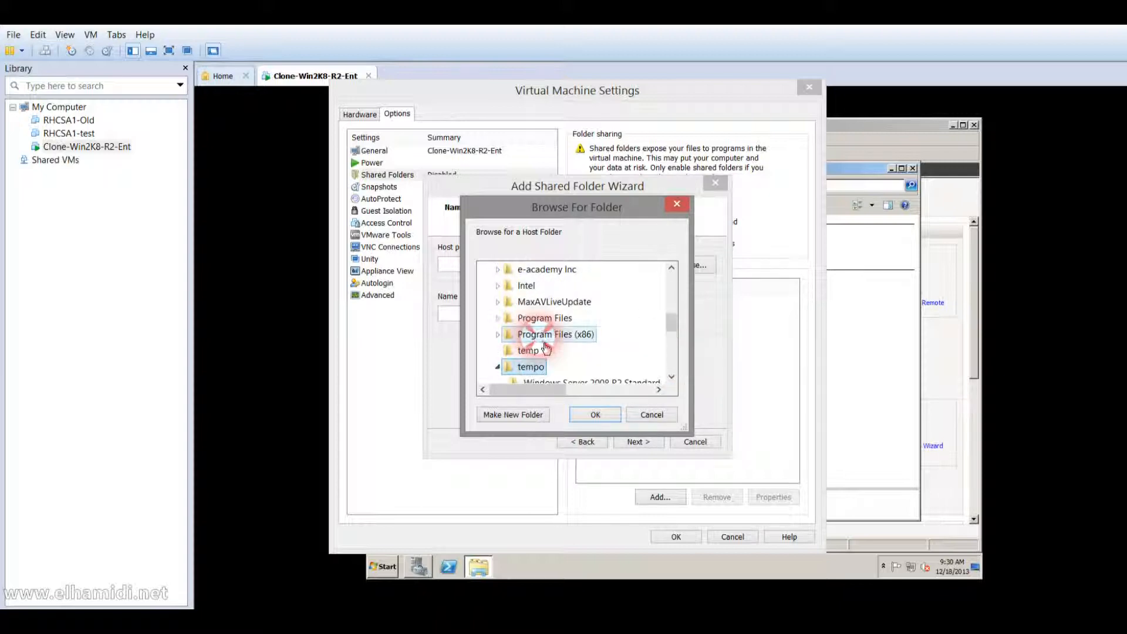
left_click(589, 414)
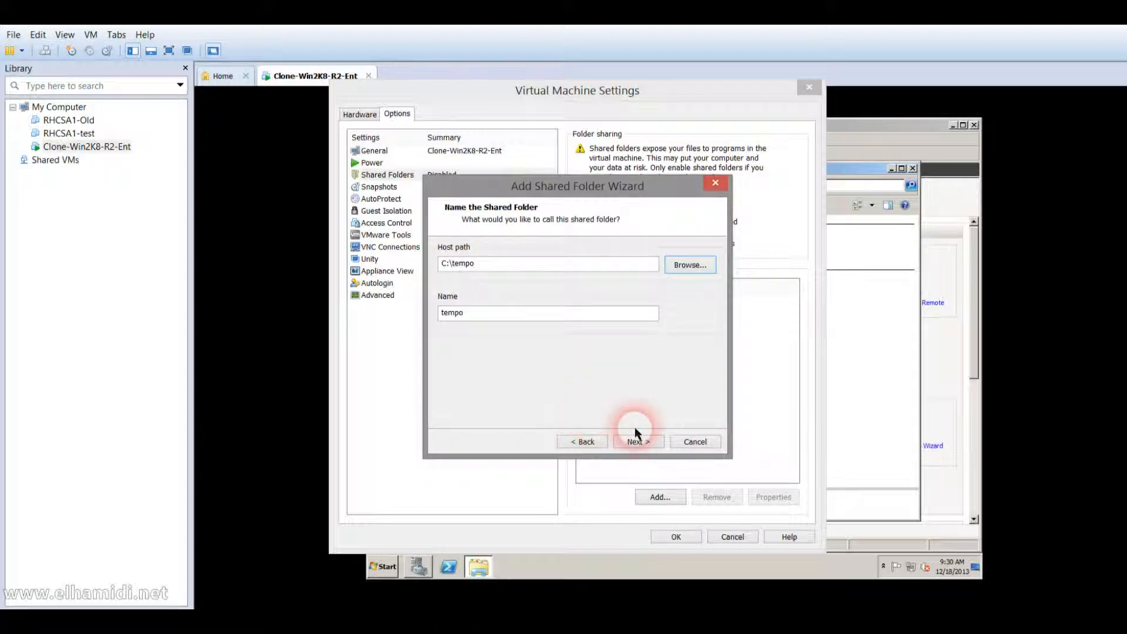
left_click(637, 443)
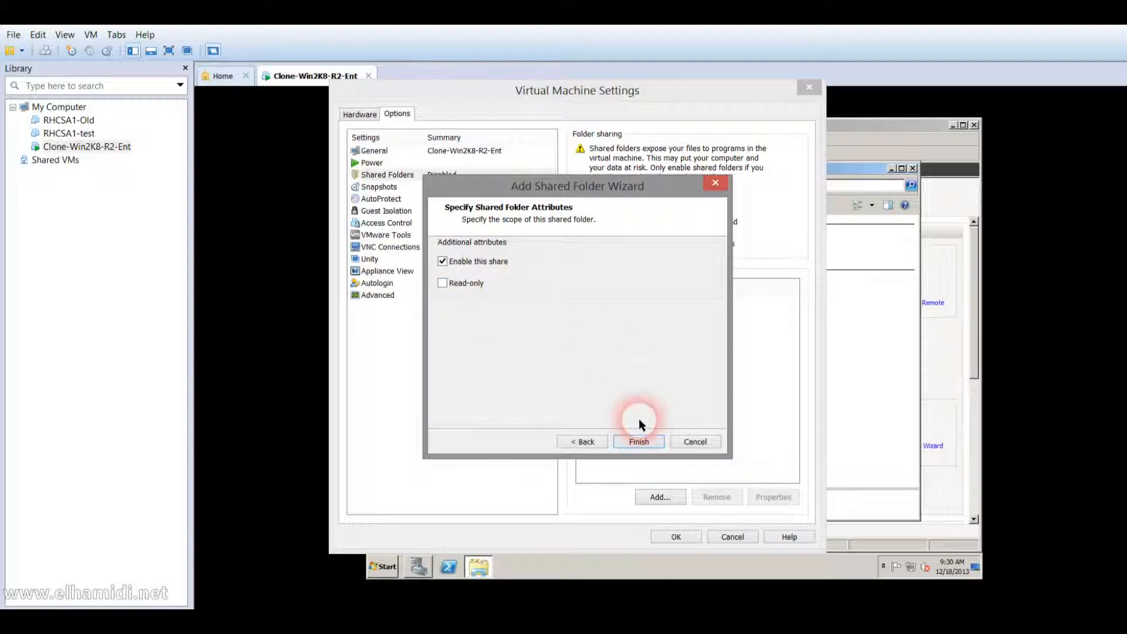
left_click(638, 441)
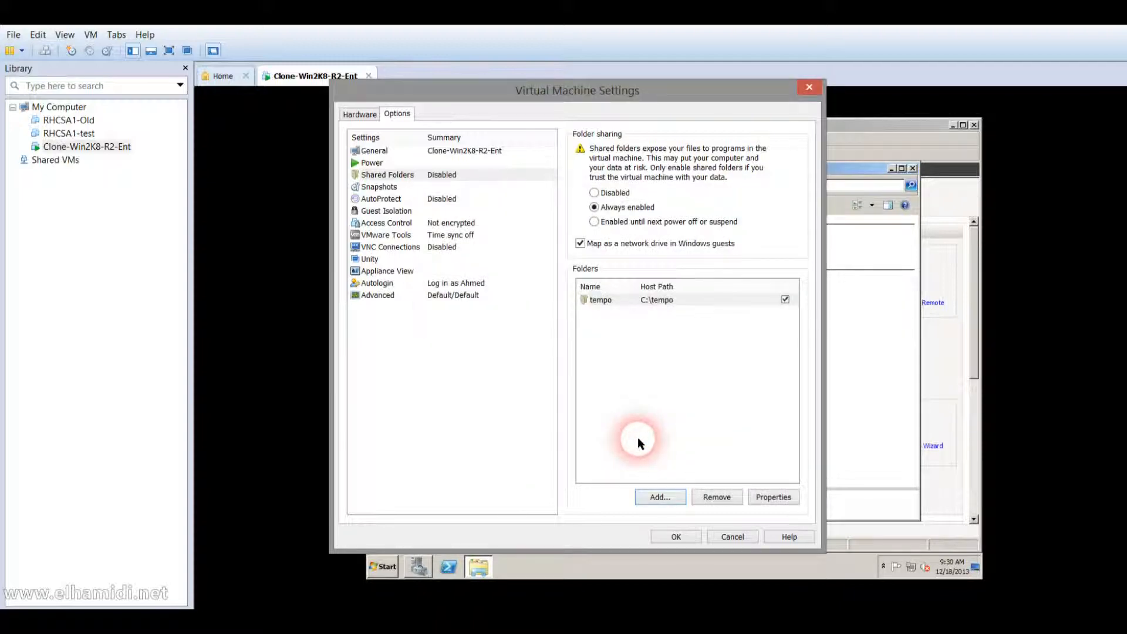
Add the host folder C:\Downloads as an enabled shared folder named Downloads, and save the virtual machine settings.
left_click(659, 498)
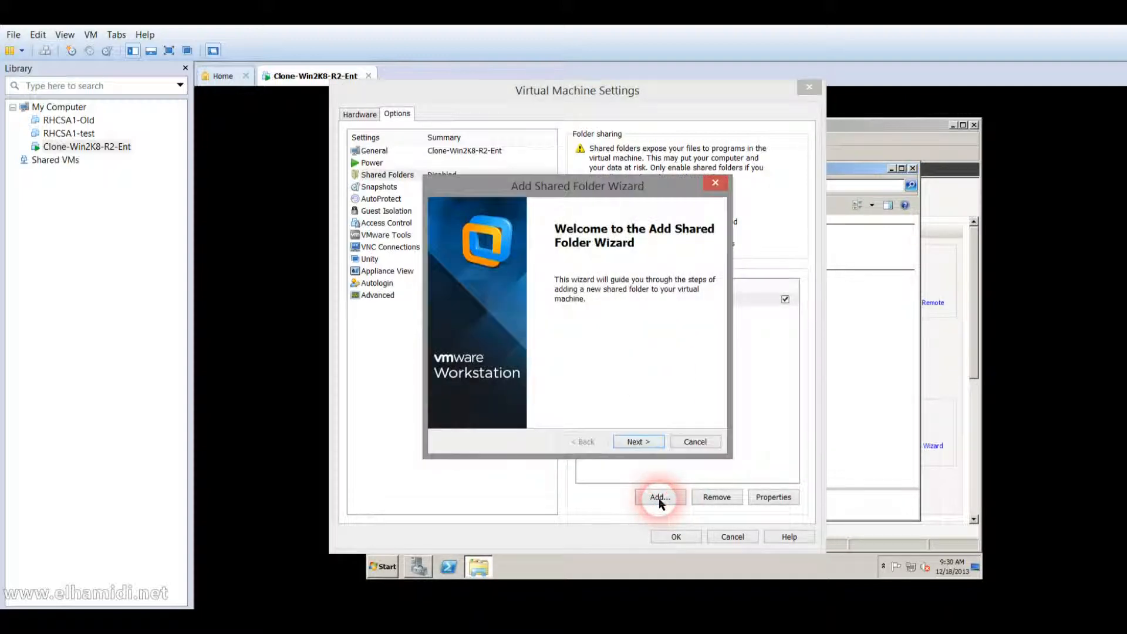
left_click(642, 444)
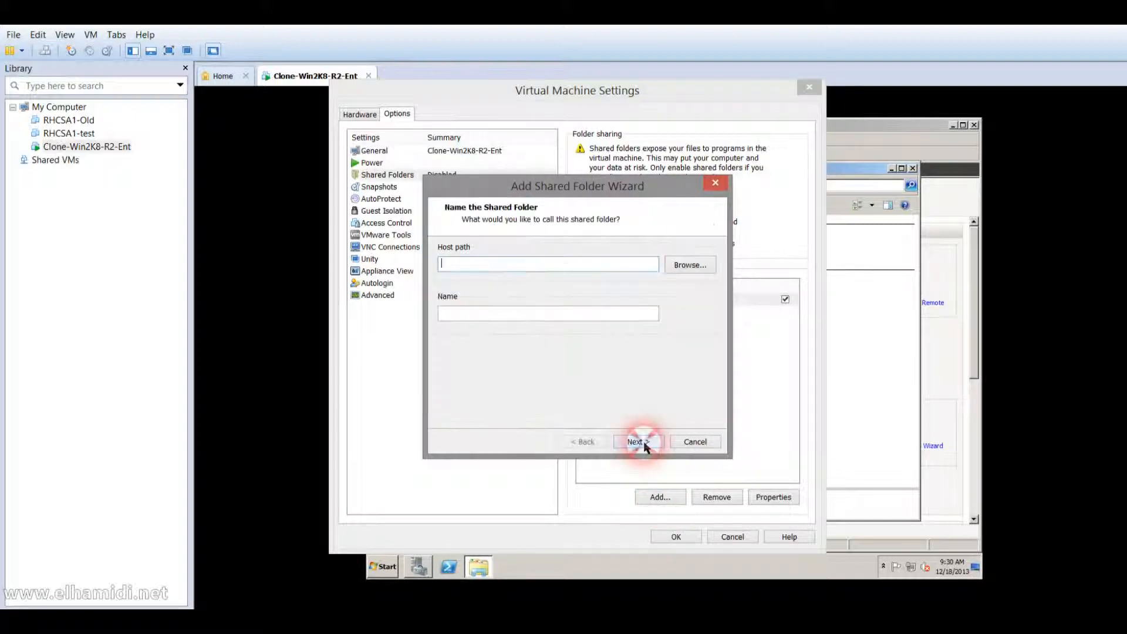
left_click(688, 263)
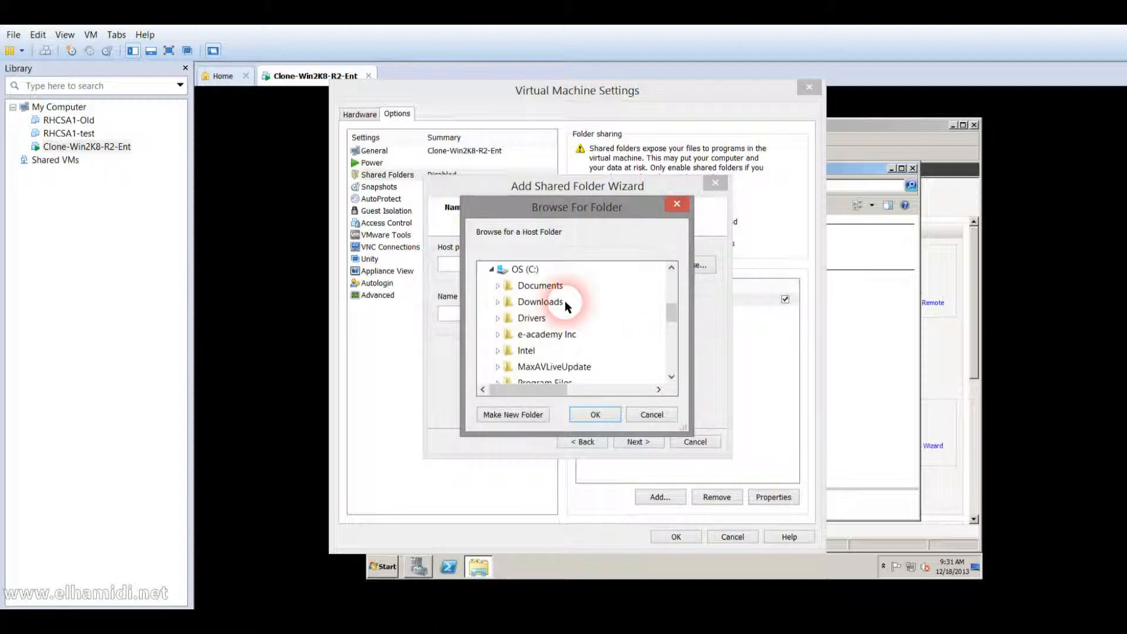
left_click(563, 311)
left_click(596, 414)
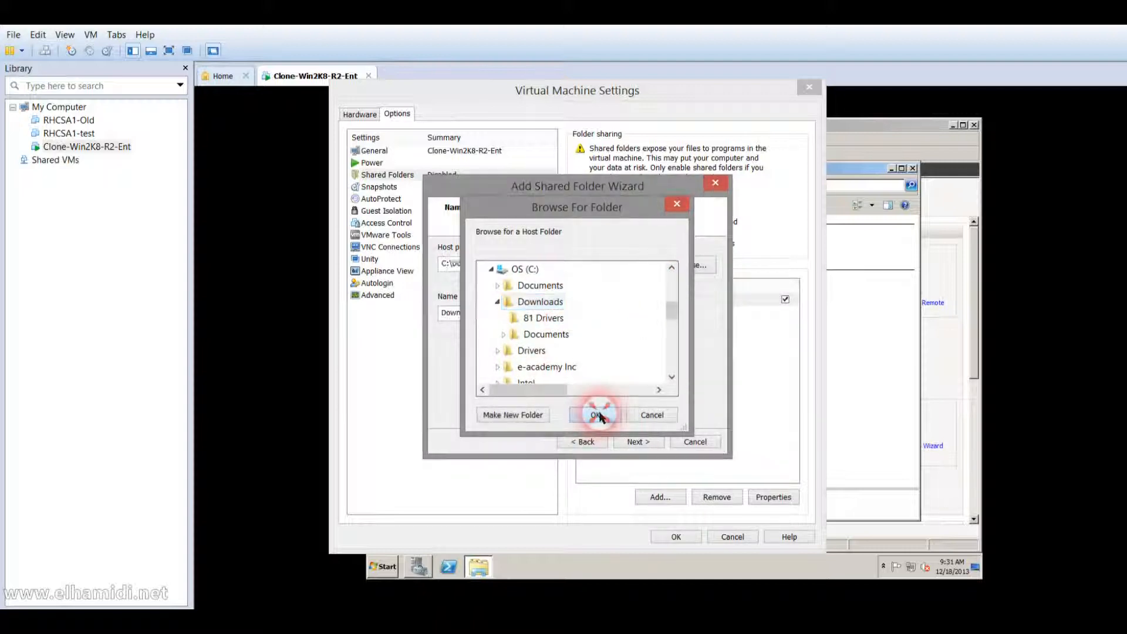
left_click(640, 446)
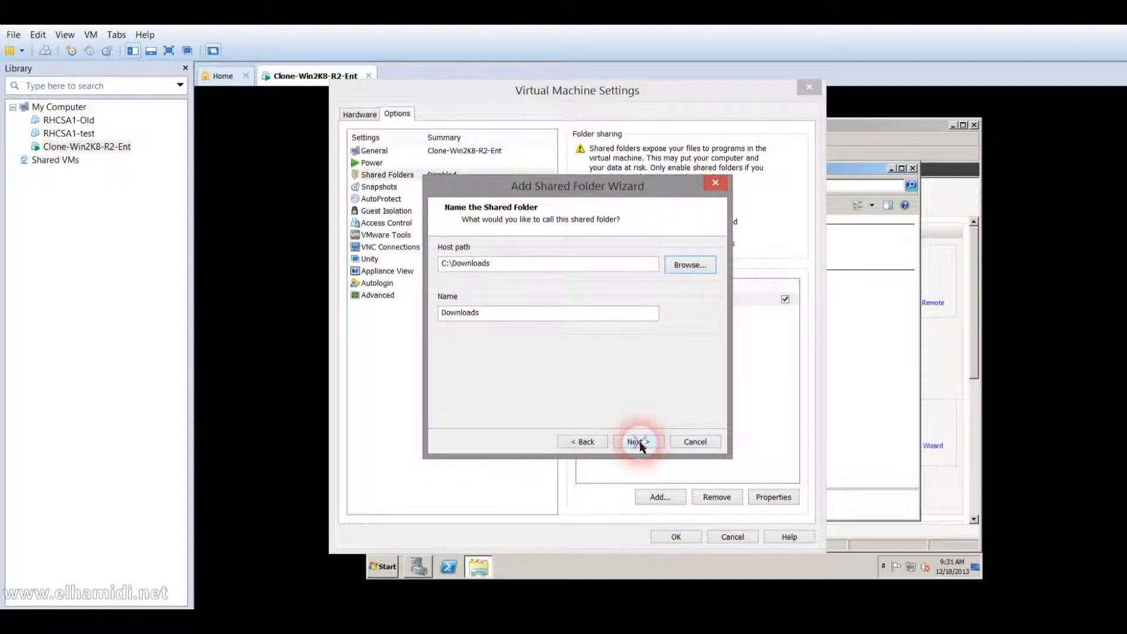
left_click(649, 451)
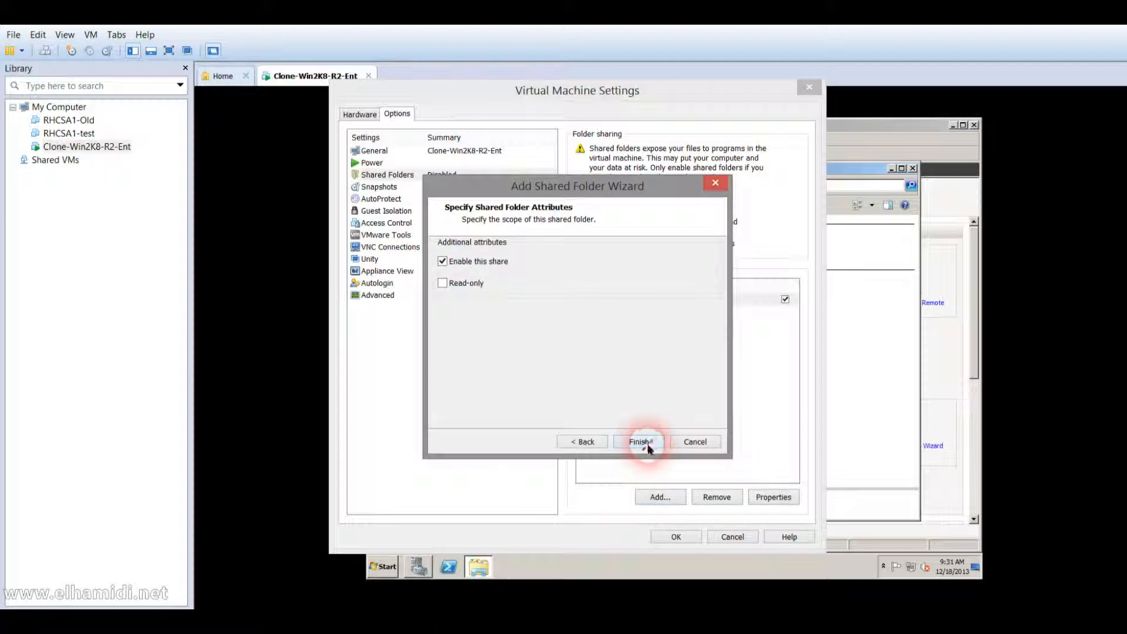
left_click(669, 539)
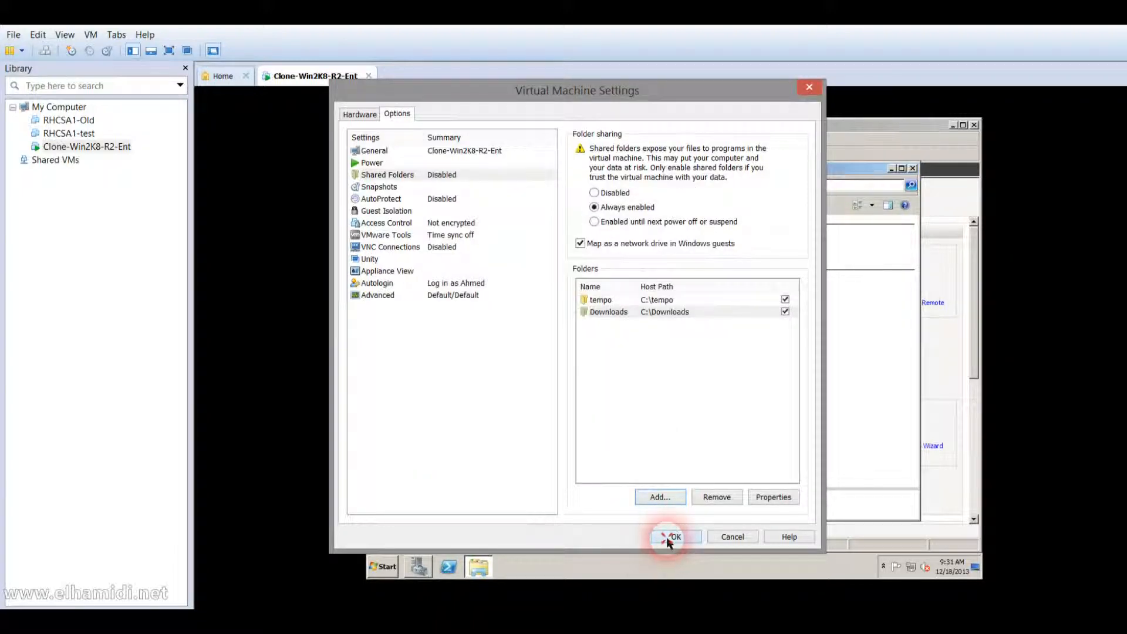
Check the contents of the mapped Shared Folders drive (Z:) in the guest, and close its window and Server Manager.
left_click(738, 438)
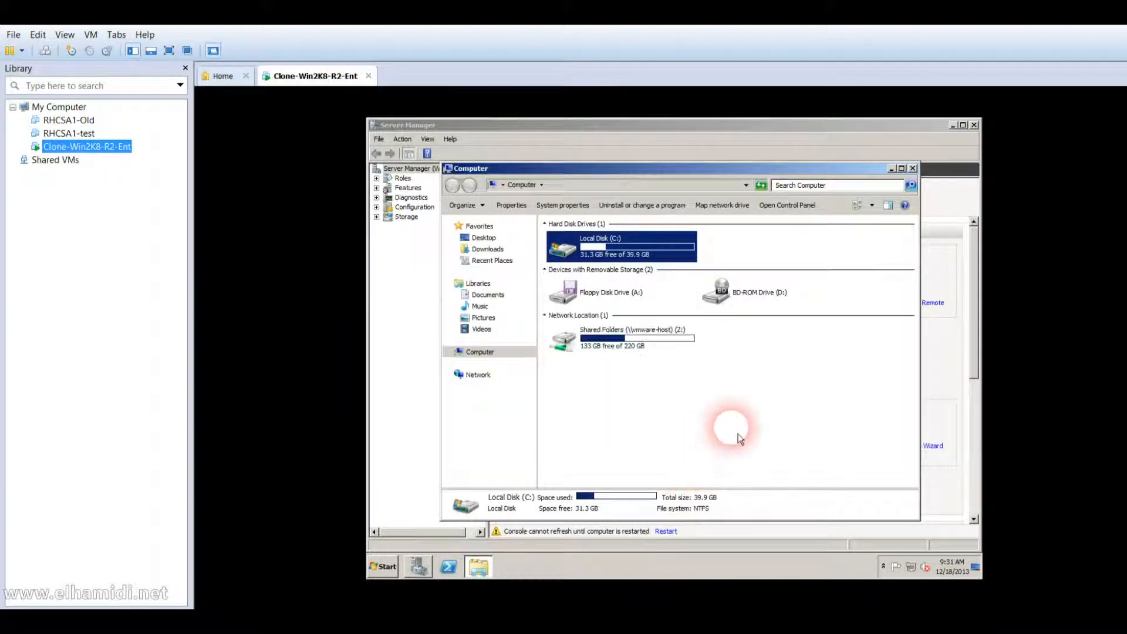
double_click(638, 347)
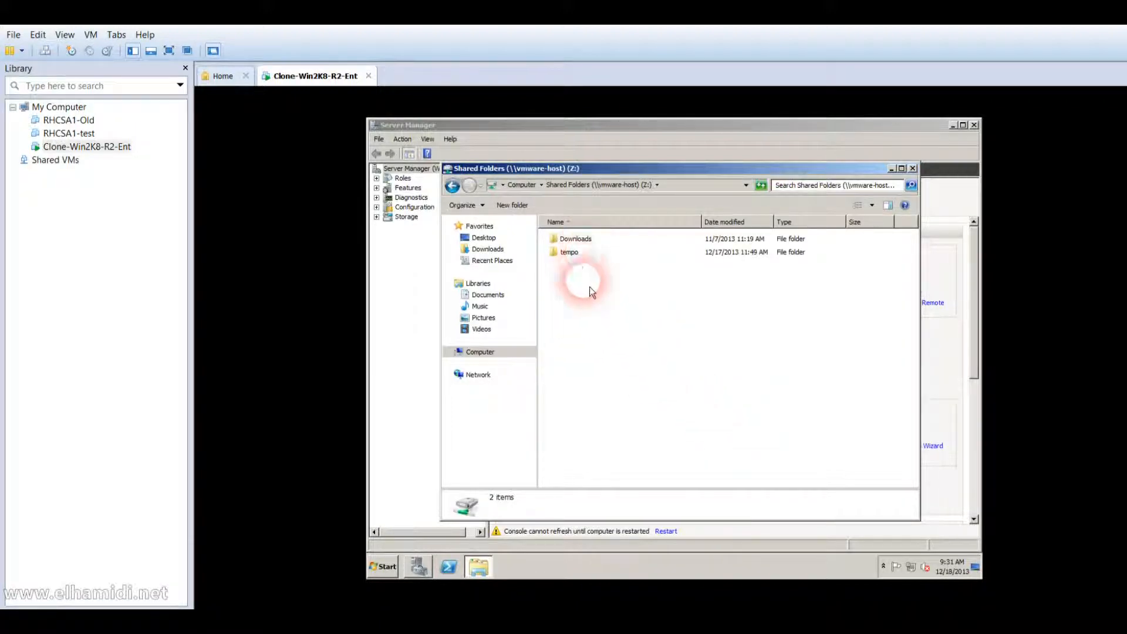
left_click(913, 169)
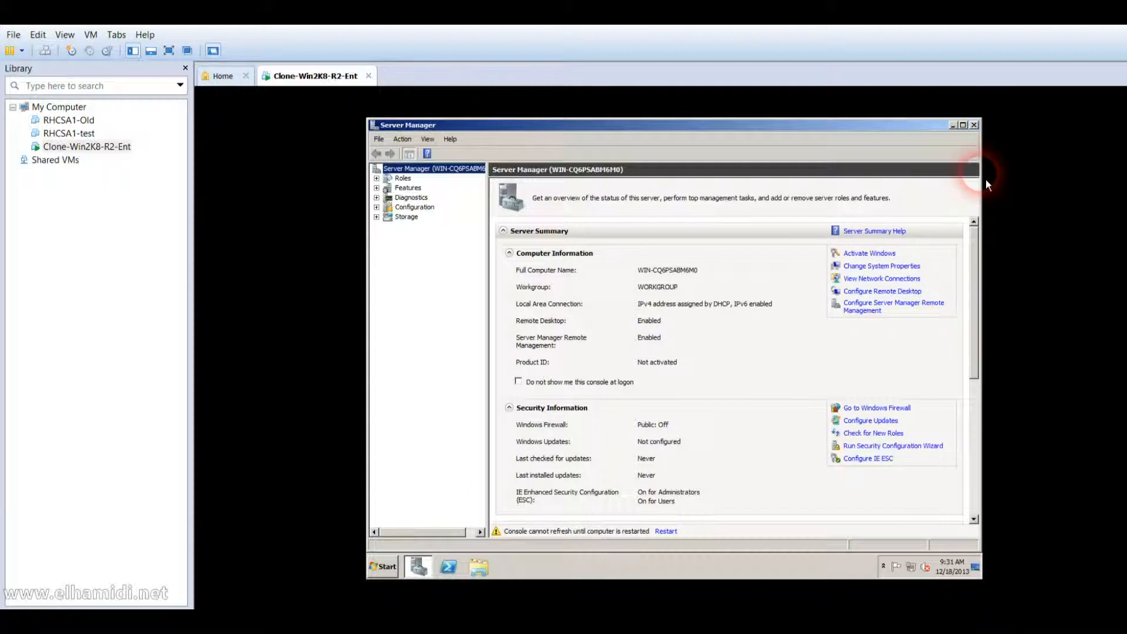
left_click(975, 126)
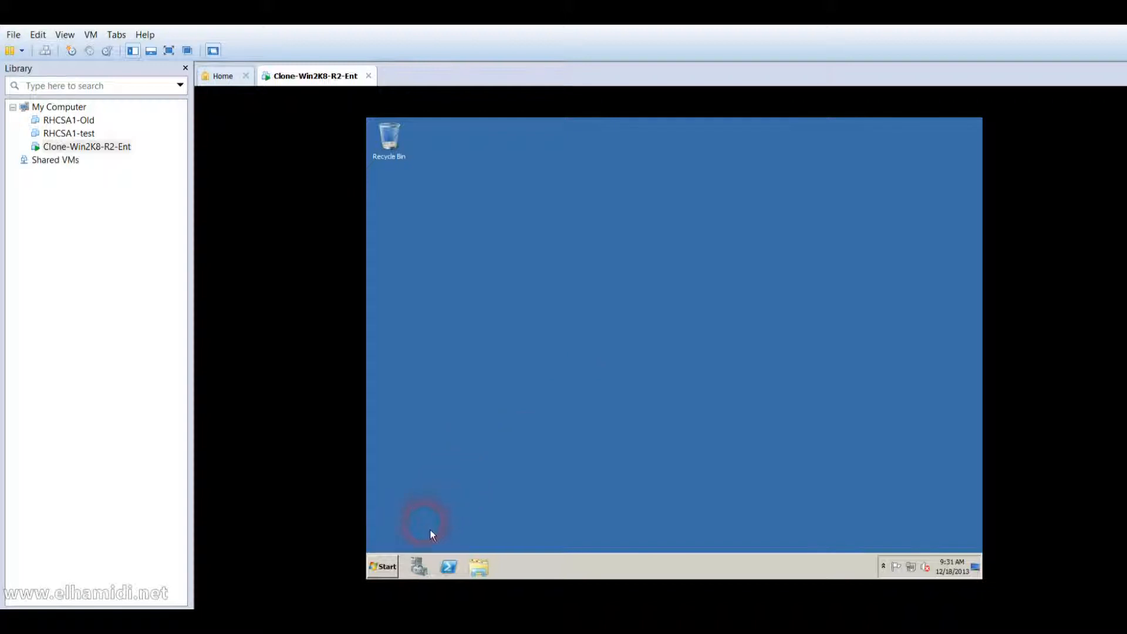
Open the C:\Windows folder in the guest's file explorer.
right_click(398, 567)
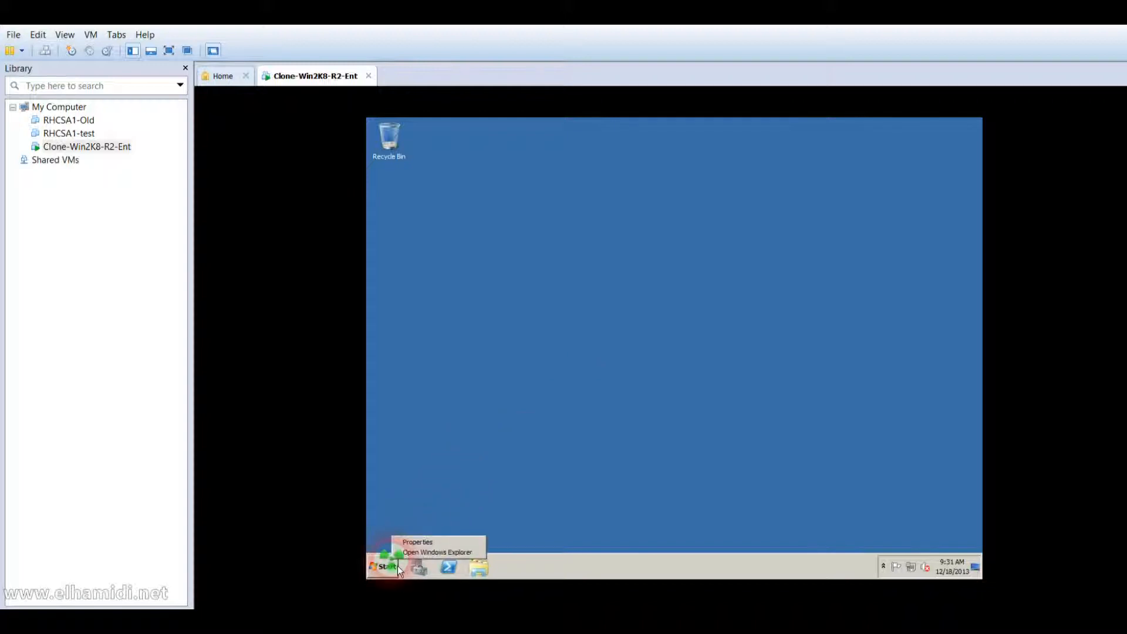
left_click(397, 565)
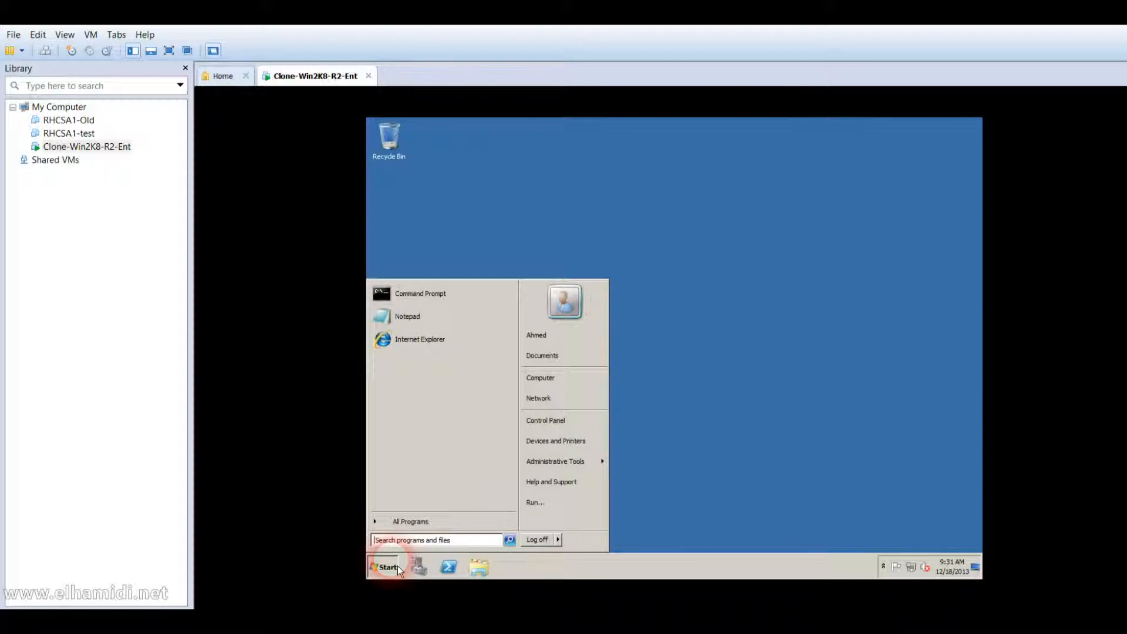
left_click(555, 386)
double_click(608, 263)
left_click(585, 296)
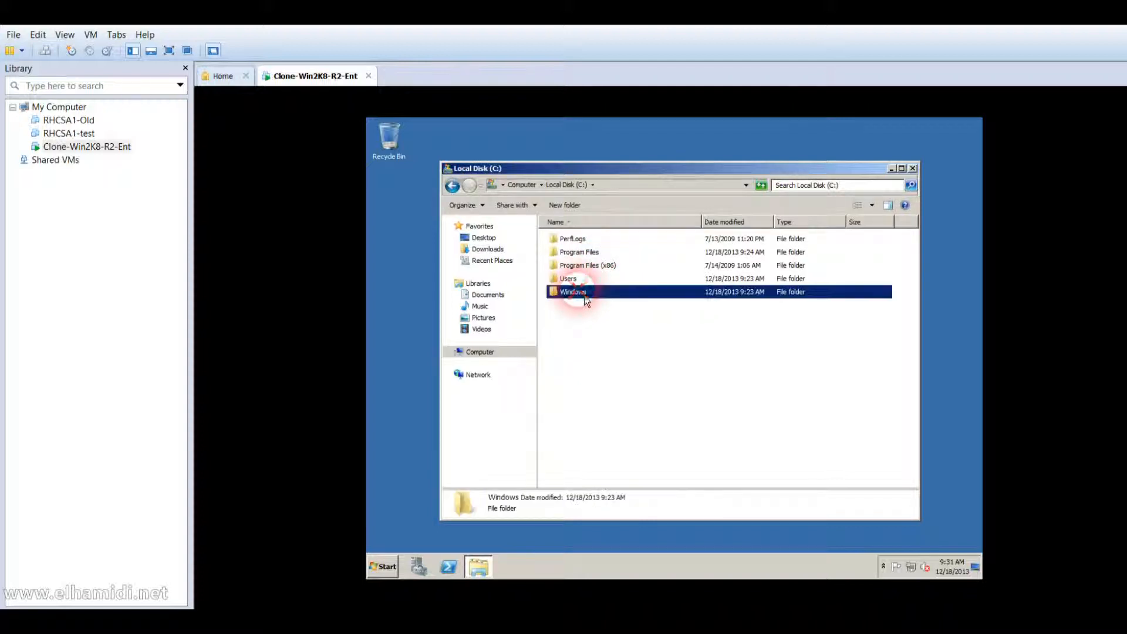
double_click(585, 298)
right_click(585, 298)
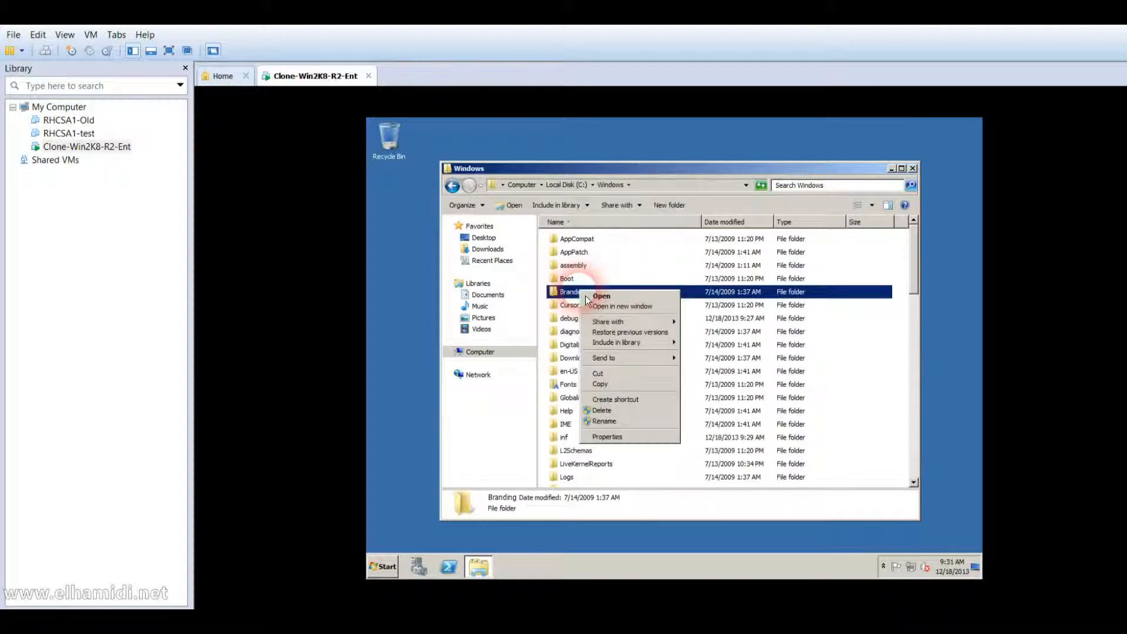
key("Escape")
Find and open the System32 folder inside the guest's Windows folder.
key("s")
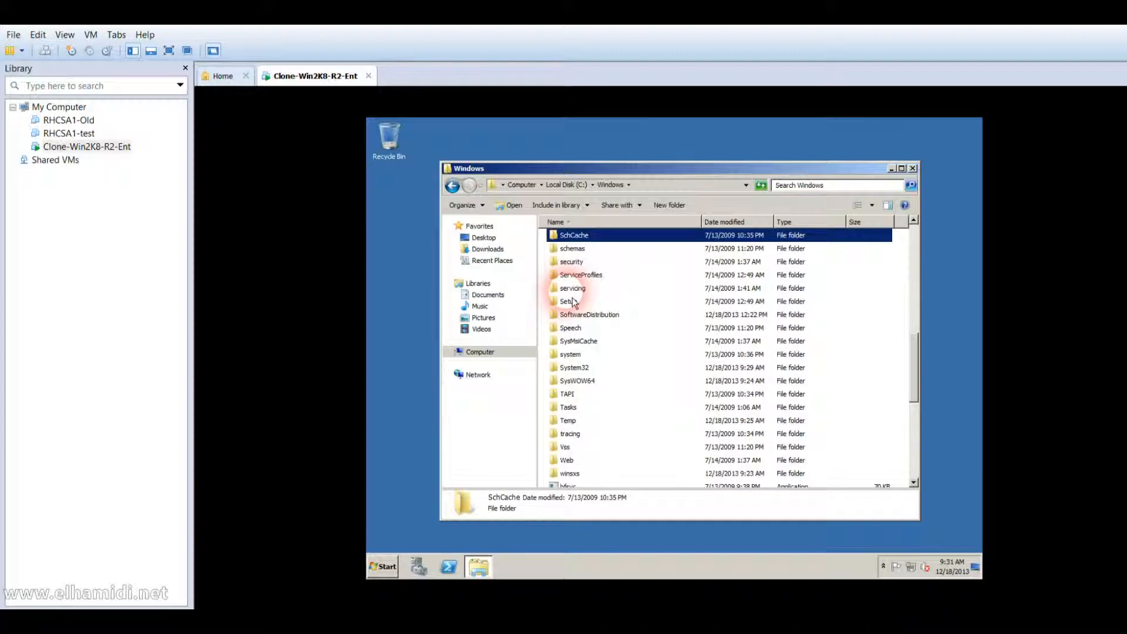
key("s")
key("s")
key("s")
key("s")
key("s")
key("s")
key("s")
key("s")
key("s")
key("s")
key("Return")
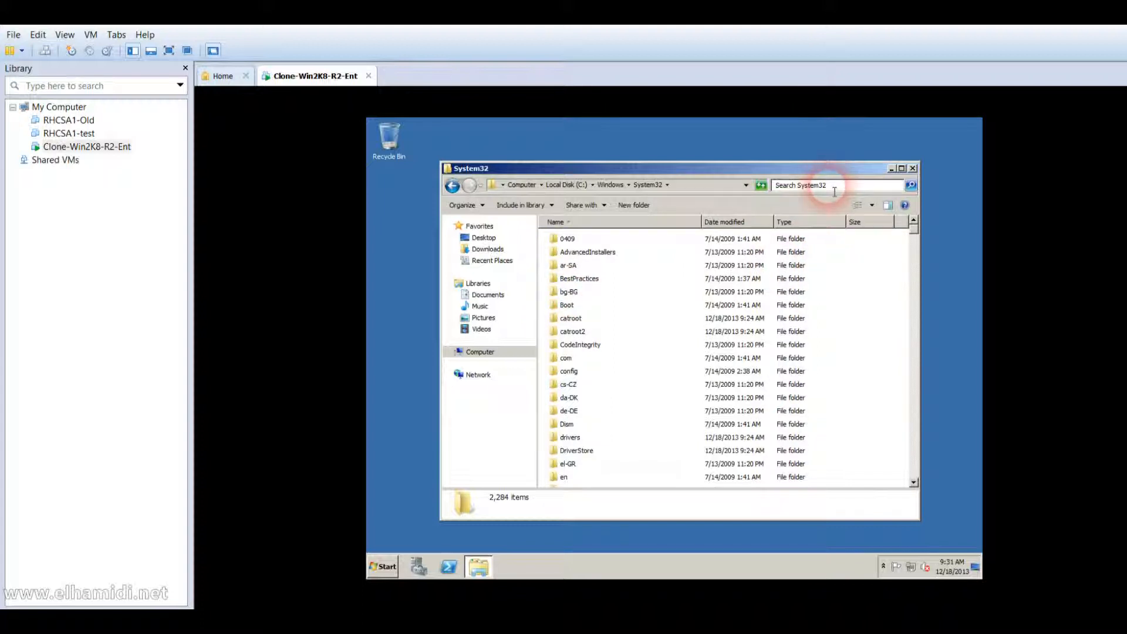
Search System32 for sysprep and launch the sysprep application found in C:\Windows\System32\sysprep.
left_click(835, 189)
type("s")
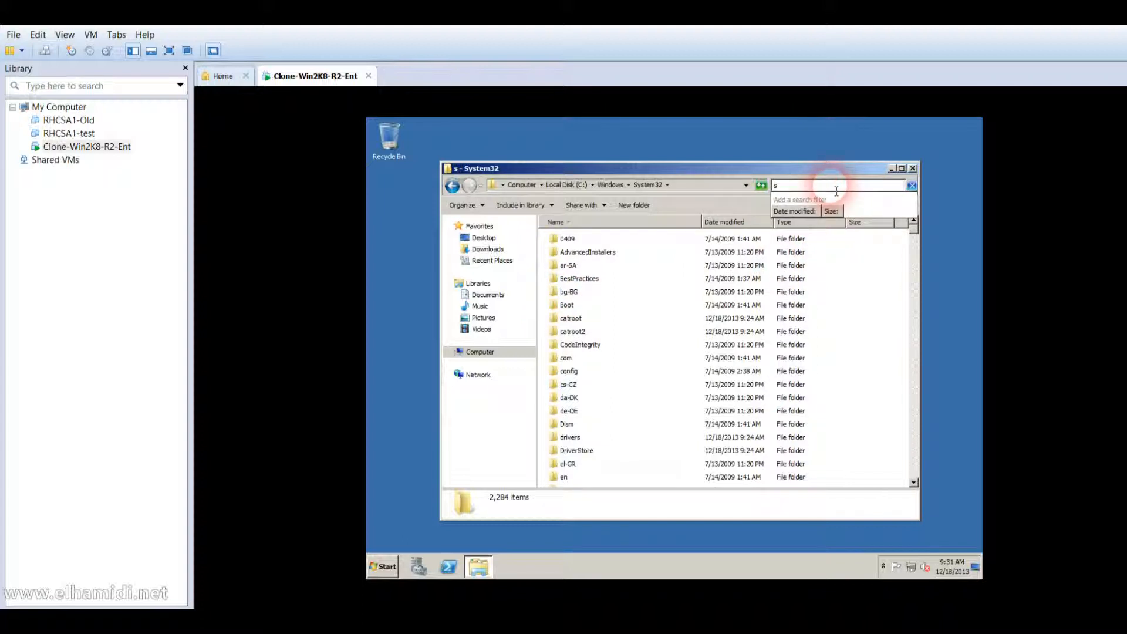
type("ysprep")
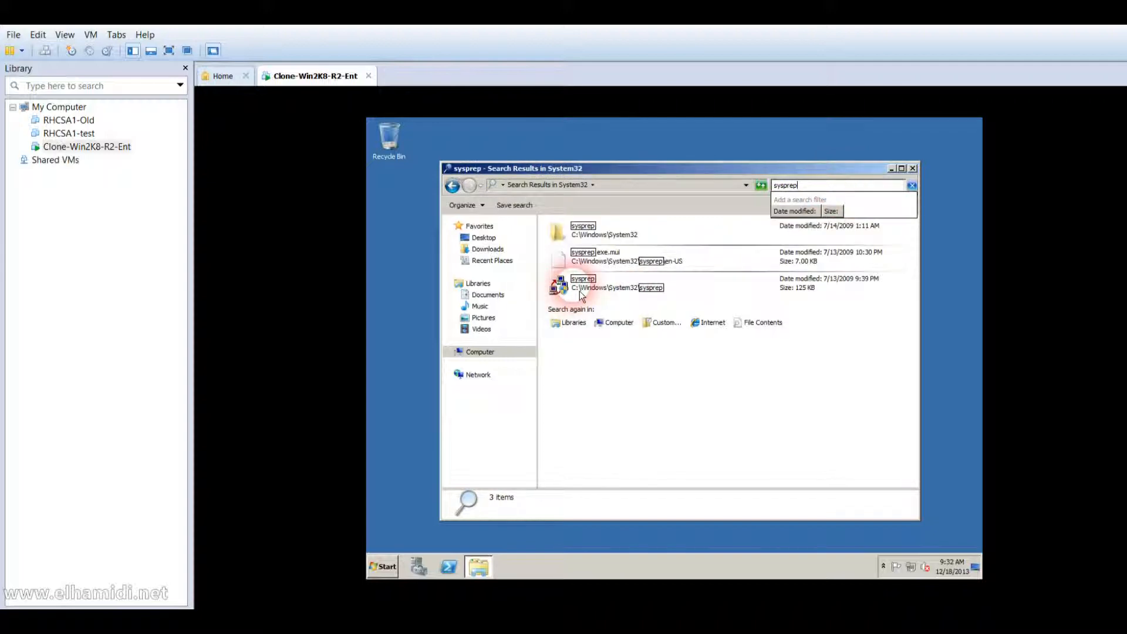
double_click(579, 291)
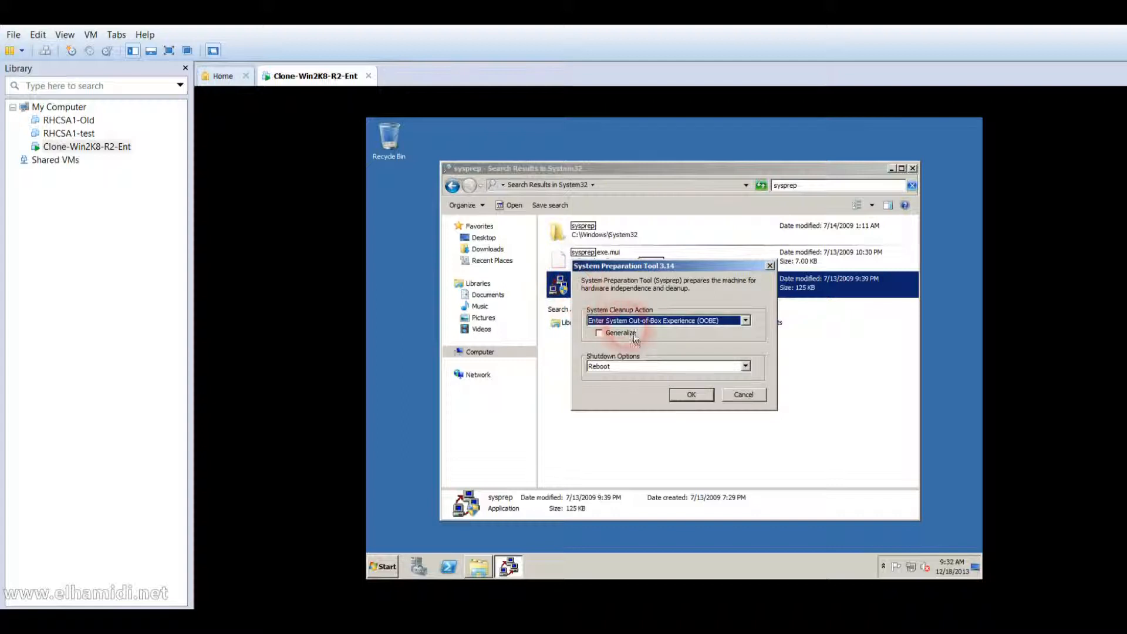
Run Sysprep with the Enter System Out-of-Box Experience (OOBE) cleanup action, without Generalize, and the Shutdown option.
left_click(640, 371)
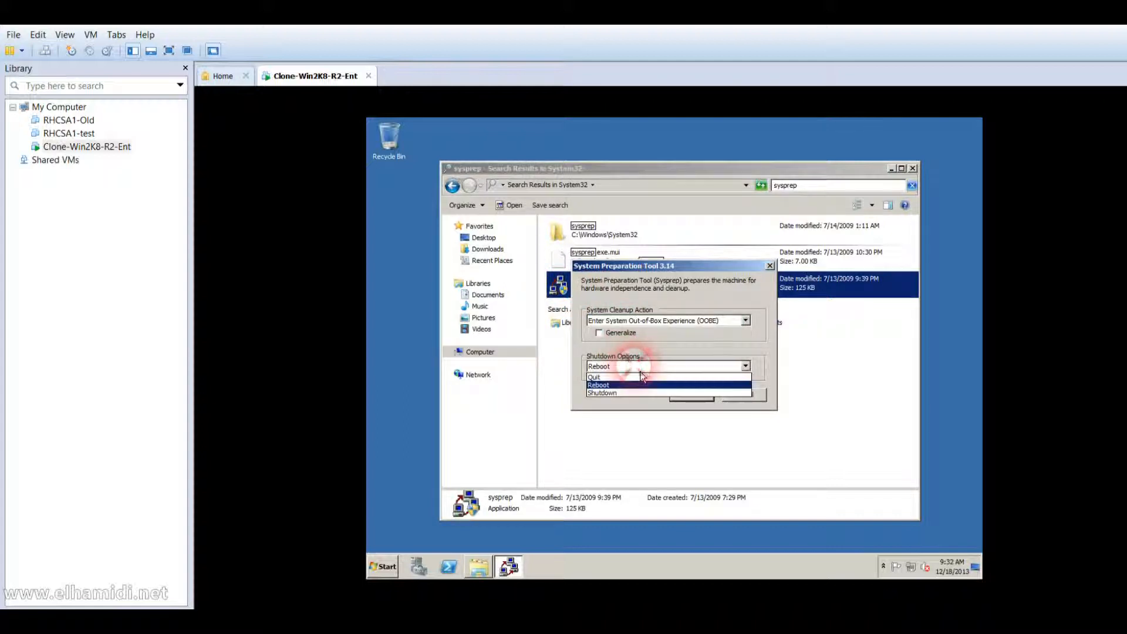
left_click(621, 397)
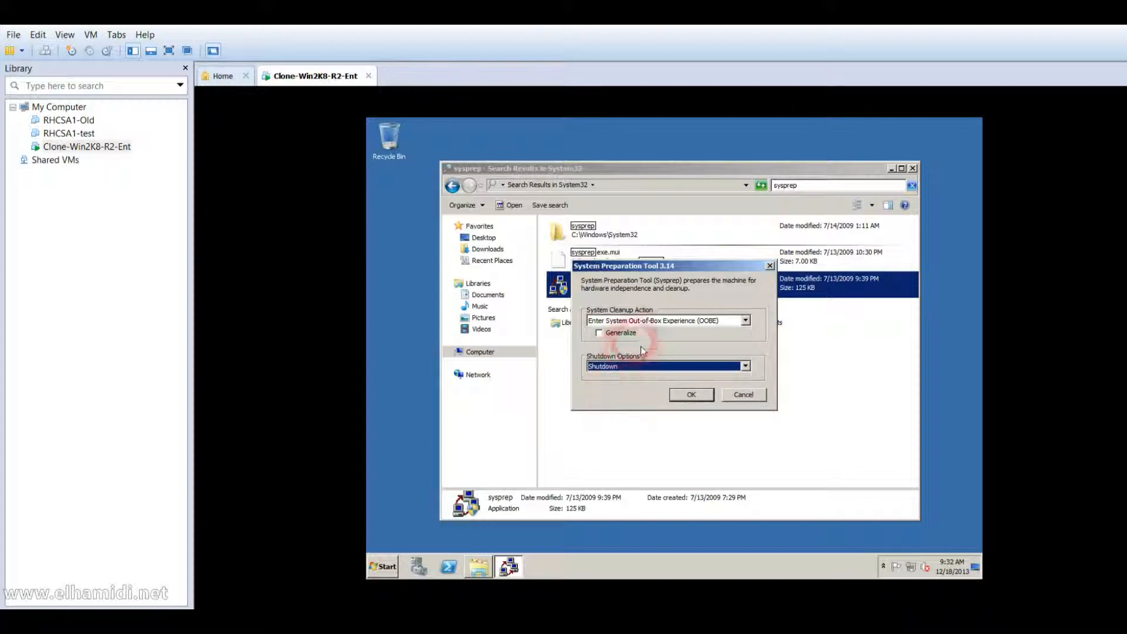
left_click(721, 326)
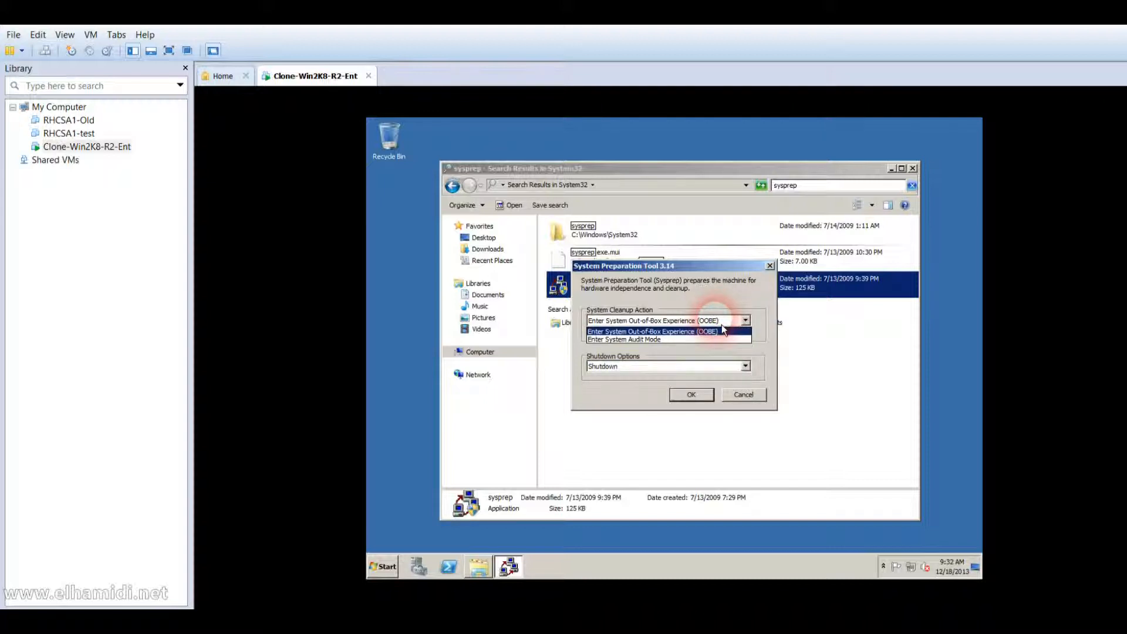
left_click(721, 325)
left_click(721, 325)
left_click(745, 303)
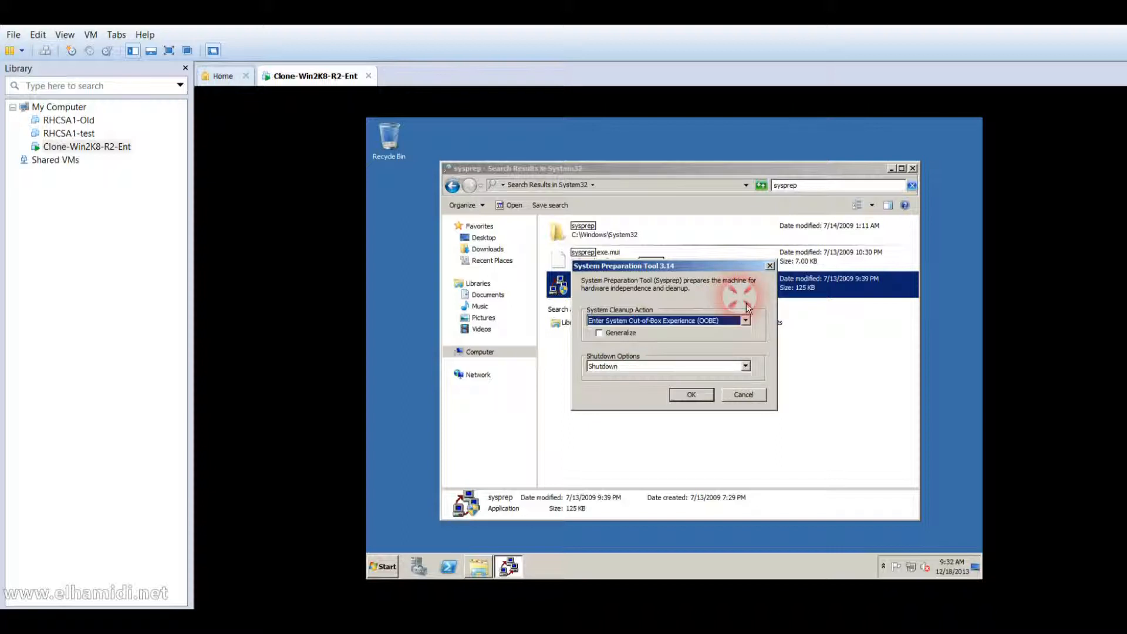
left_click(690, 402)
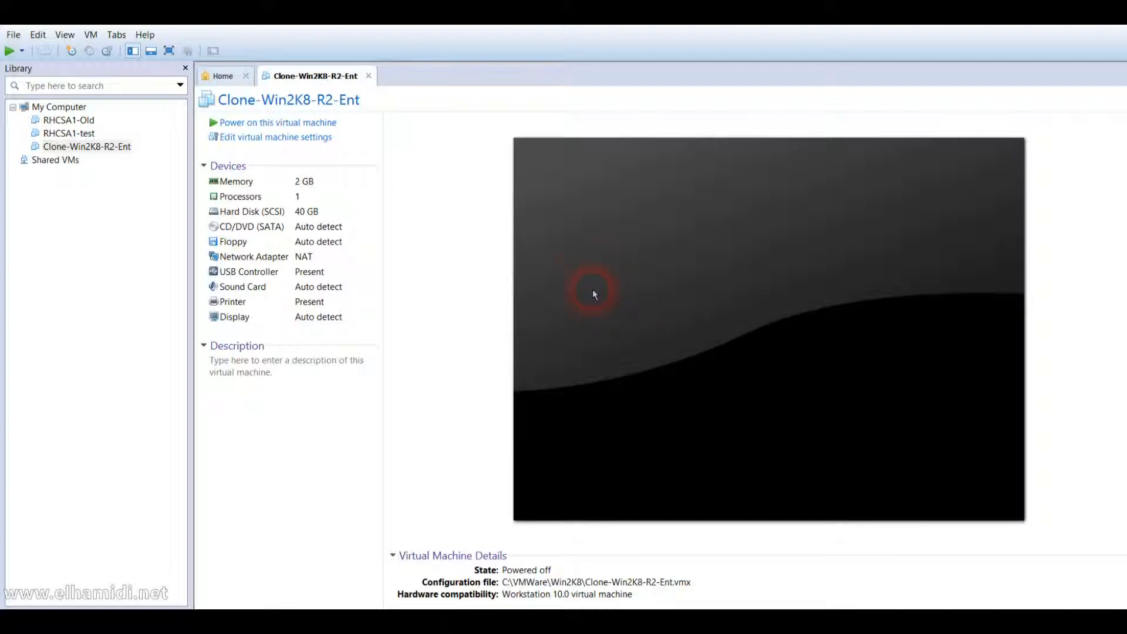
Start cloning the Clone-Win2K8-R2-Ent virtual machine from its current state, using the full clone method.
right_click(96, 146)
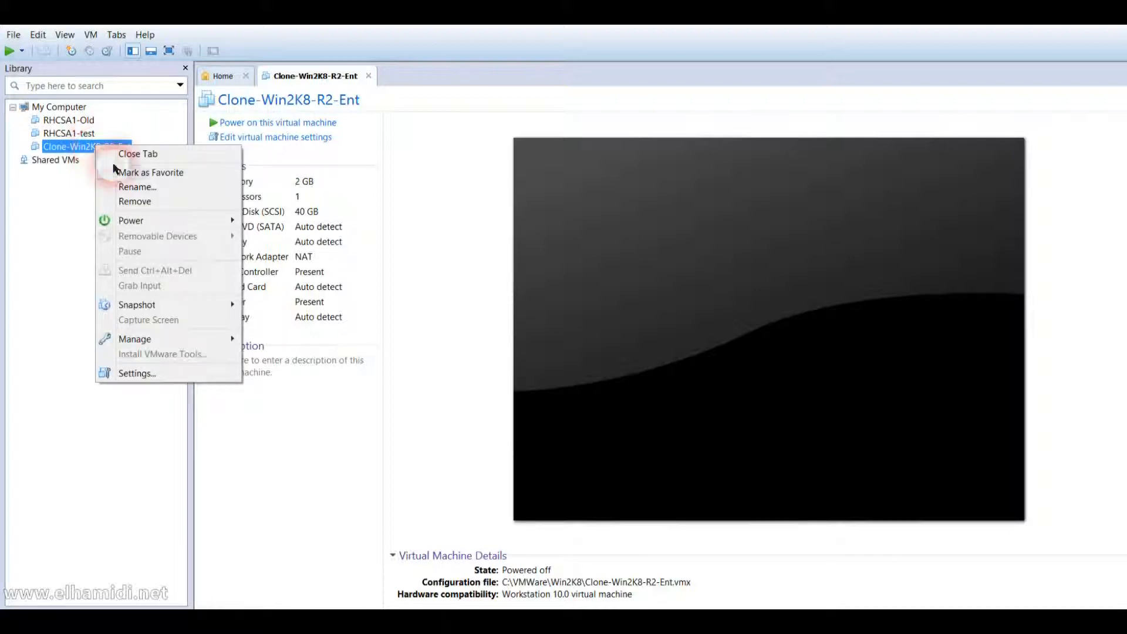
mouse_move(168, 339)
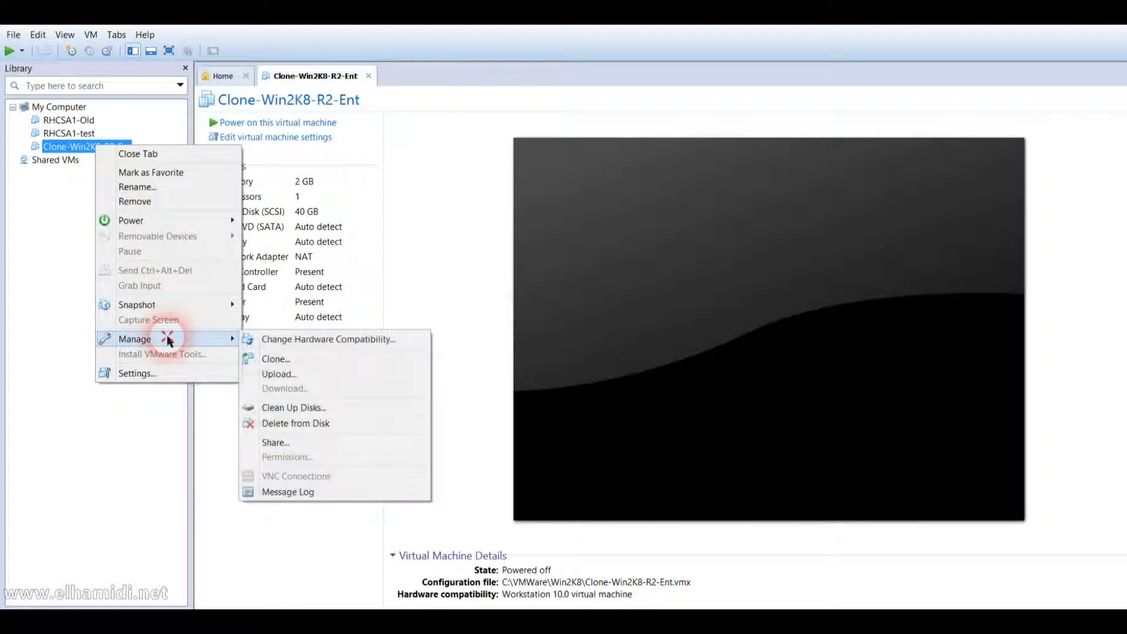
left_click(255, 360)
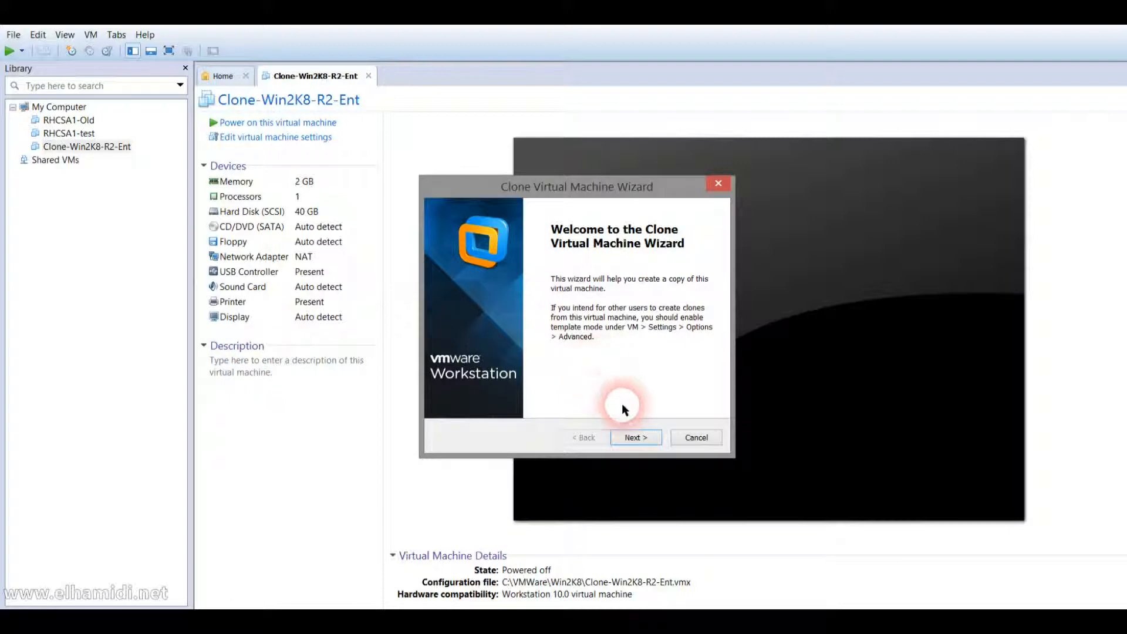
left_click(635, 439)
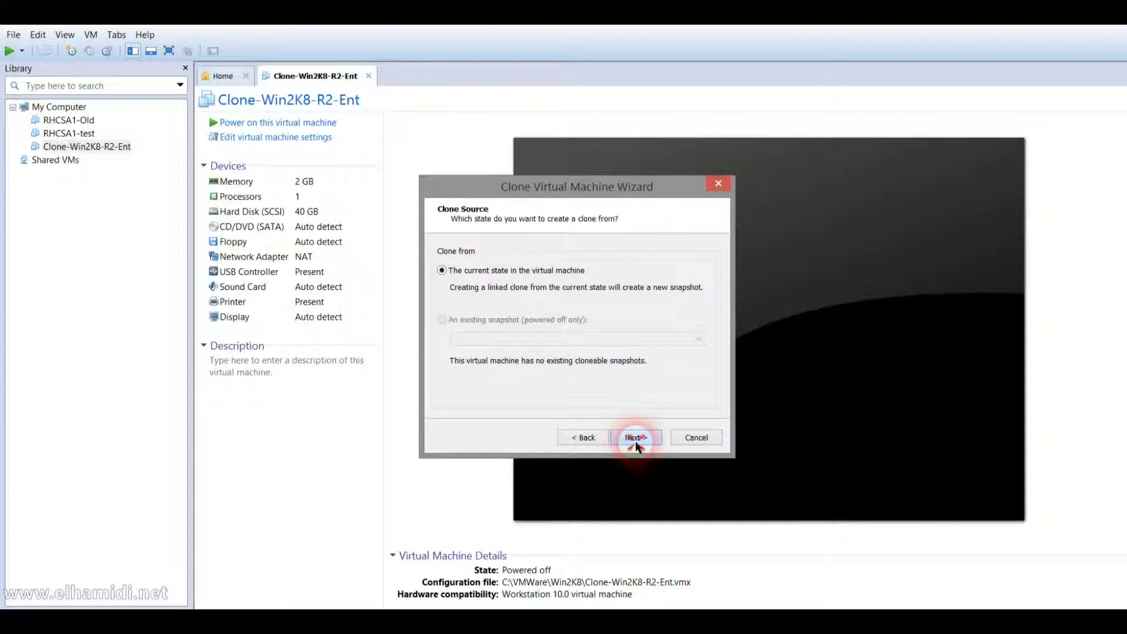
left_click(635, 439)
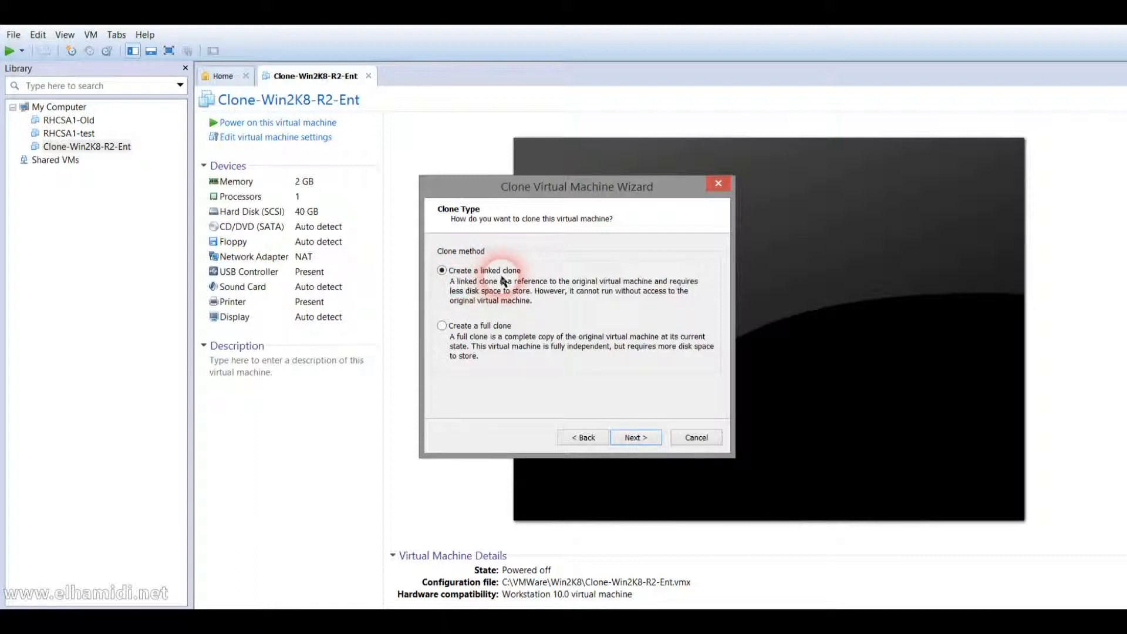
left_click(477, 327)
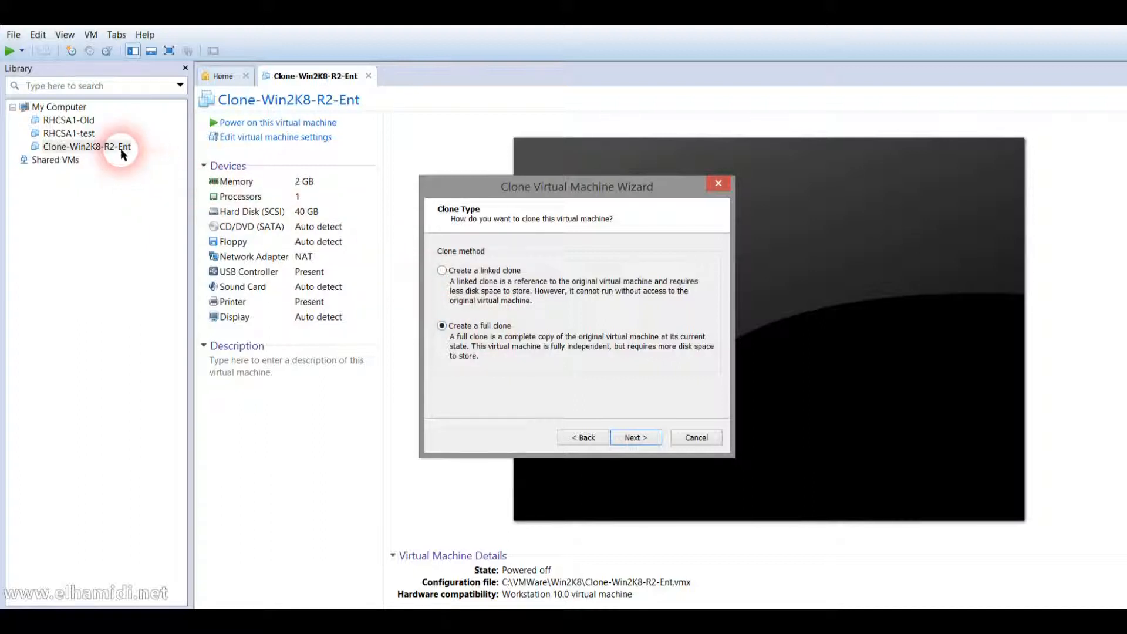
left_click(633, 438)
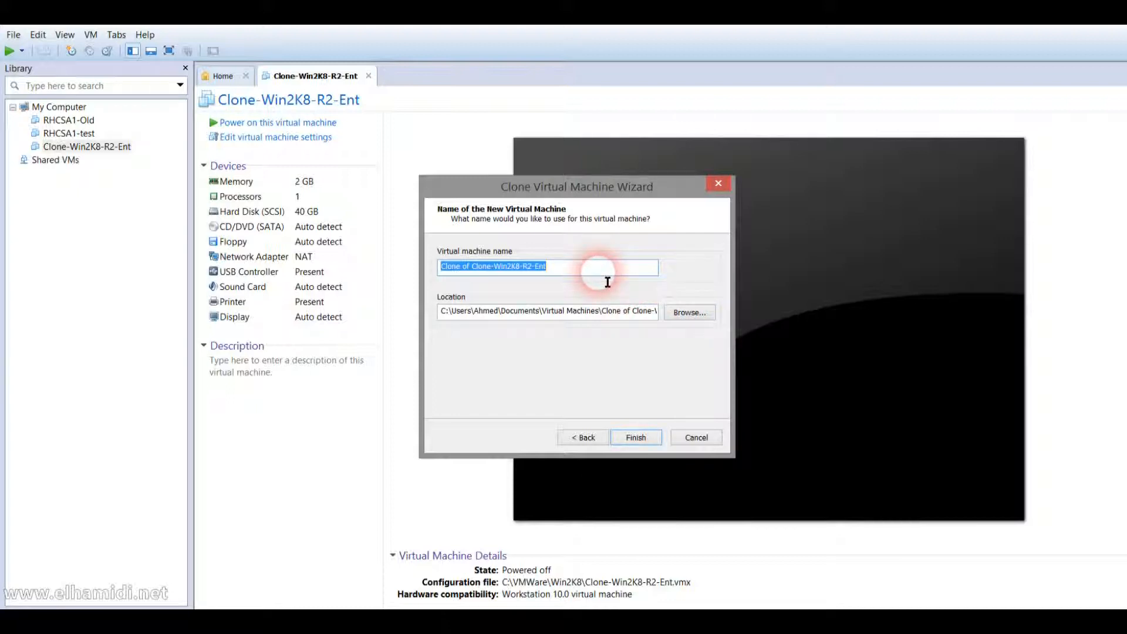
Name the new virtual machine SRV01, set its location to C:\VMWare\SRV01, and start the cloning.
type("SRV01")
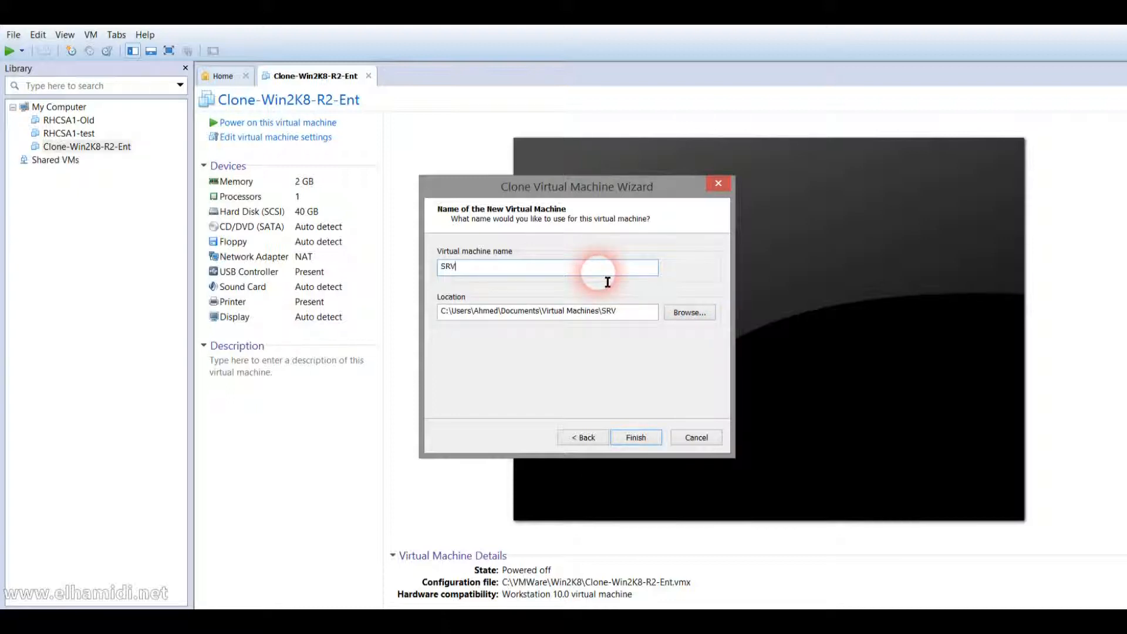
right_click(604, 319)
left_click(634, 312)
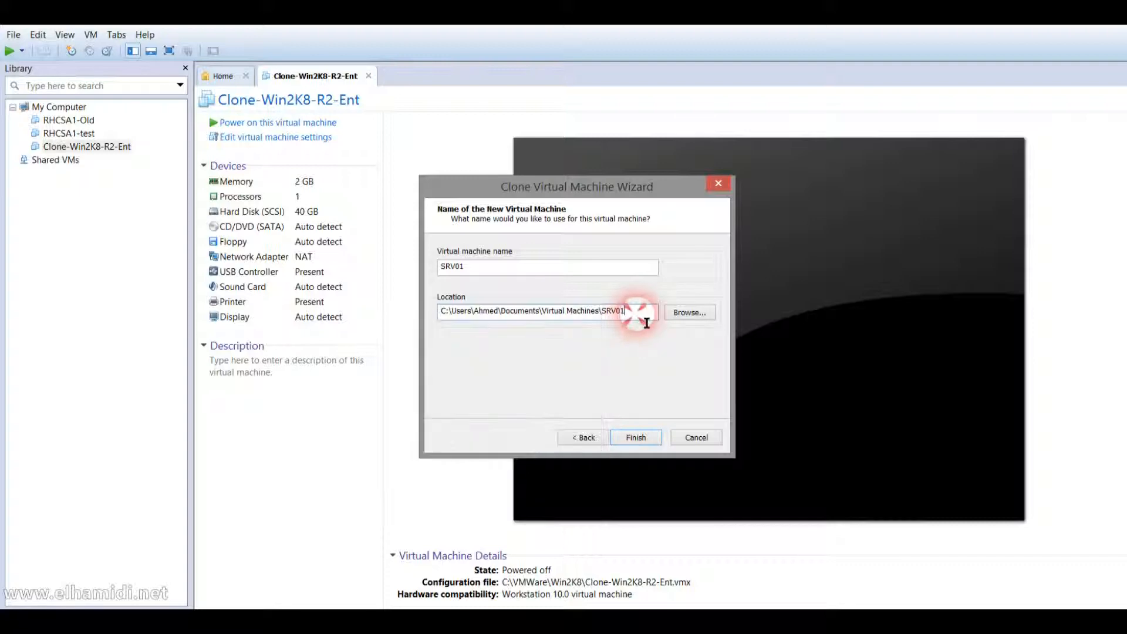
key("Left")
key("Left")
key("Left")
key("Left")
key("Left")
key("Left")
key("shift+Left")
key("shift+Left")
key("shift+Left")
key("shift+Left")
key("shift+Left")
key("shift+Left")
key("shift+Left")
key("shift+Left")
key("shift+Left")
key("shift+Left")
key("shift+Left")
key("shift+Left")
key("shift+Left")
key("shift+Left")
key("shift+Left")
key("shift+Left")
key("shift+Left")
key("shift+Left")
key("shift+Left")
key("shift+Left")
key("shift+Left")
key("shift+Left")
key("shift+Left")
key("shift+Left")
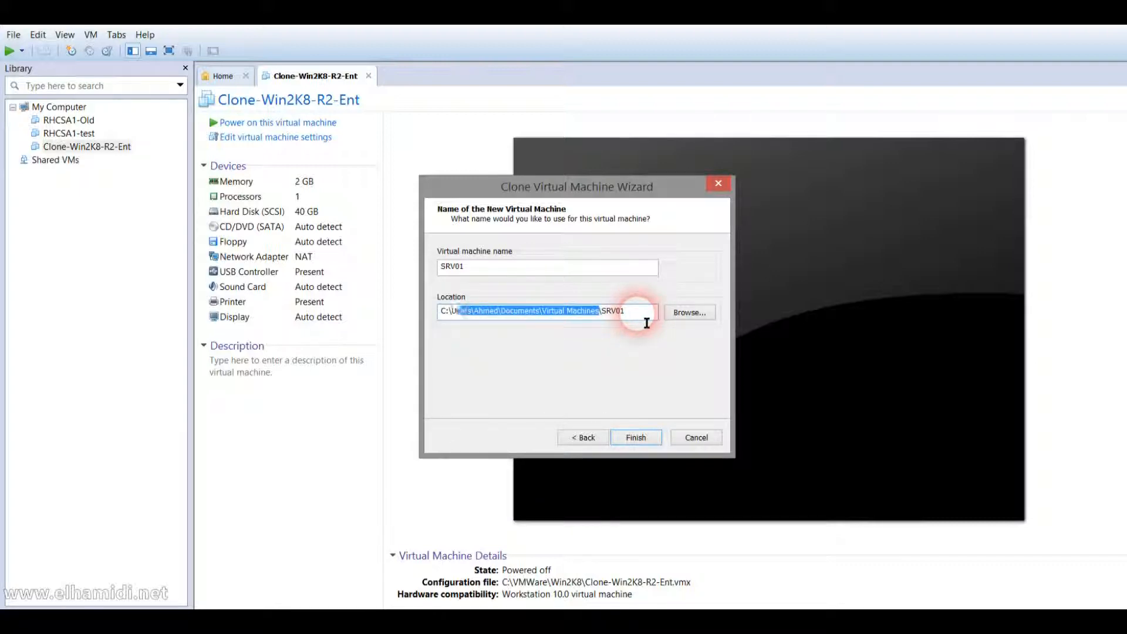
type("VMWar")
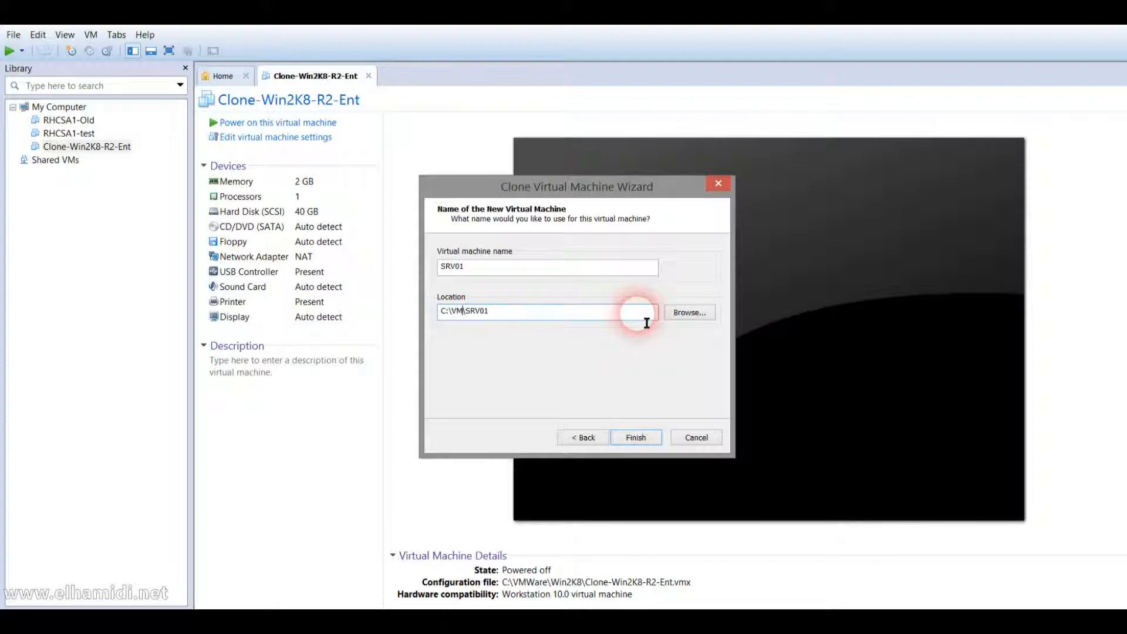
type("e")
left_click(650, 443)
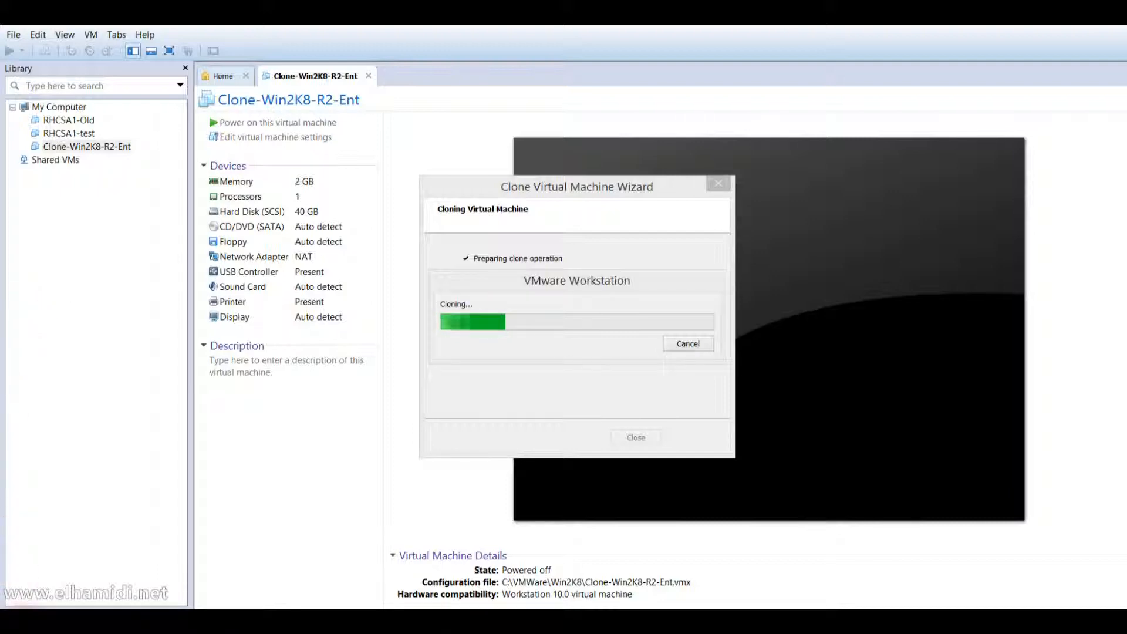
right_click(24, 624)
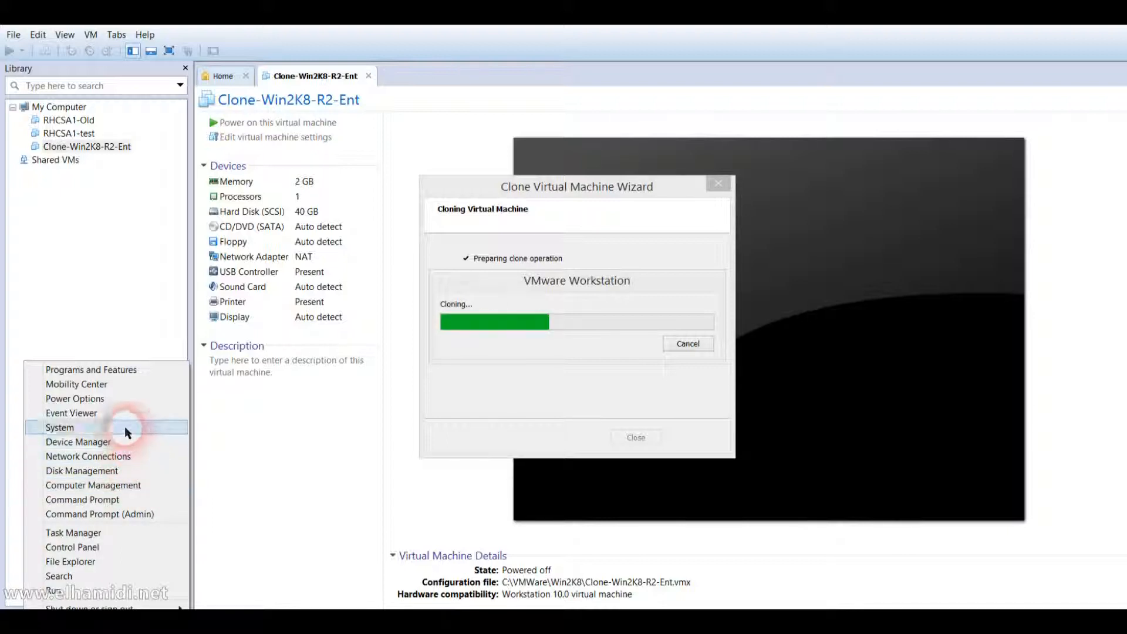
left_click(125, 371)
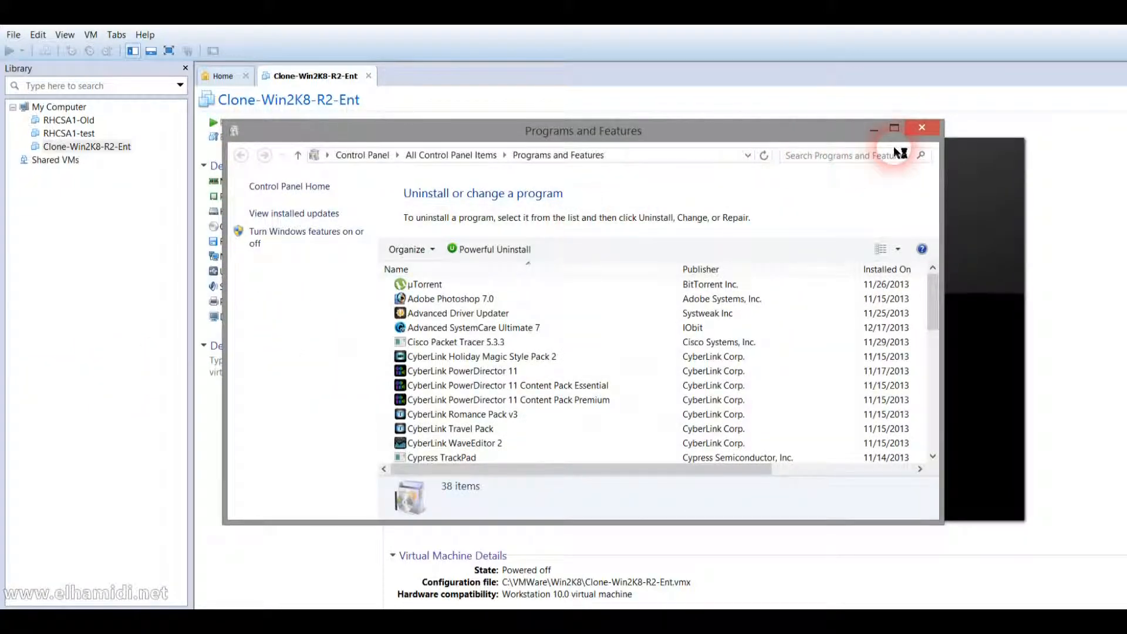
left_click(921, 128)
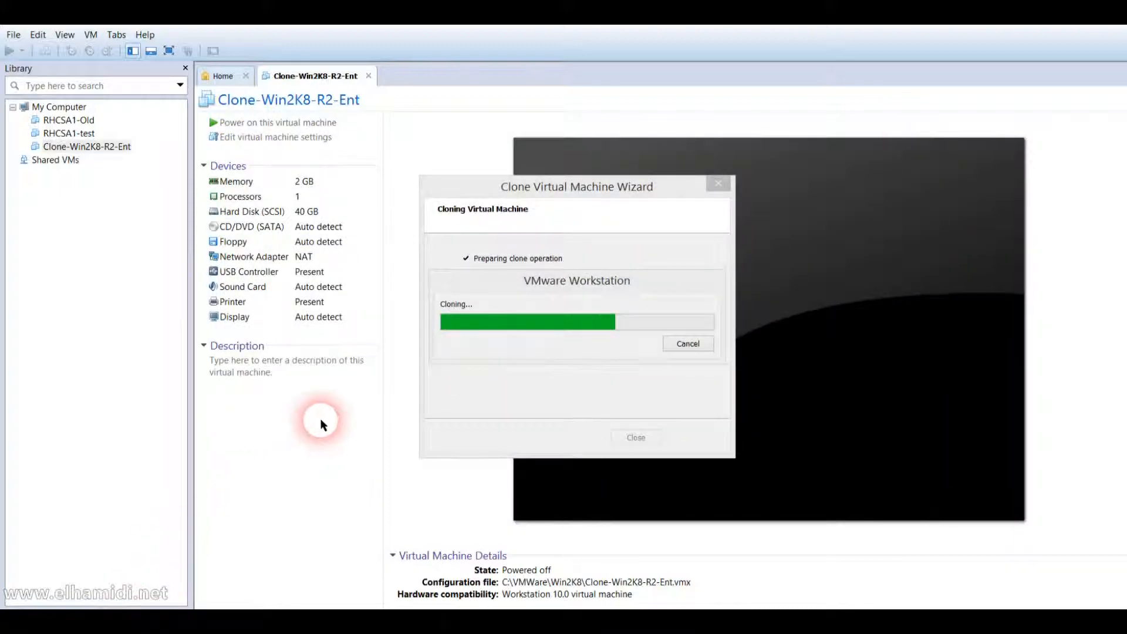
Check the size of the host folder C:\VMWare in its properties, and close the properties.
key("super+e")
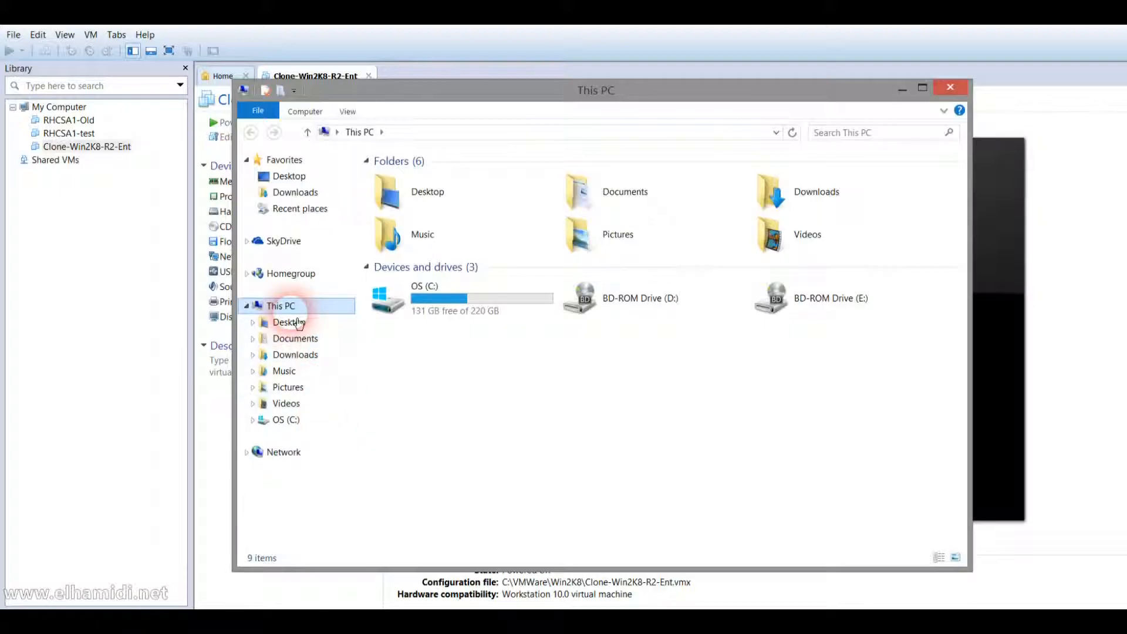
left_click(287, 427)
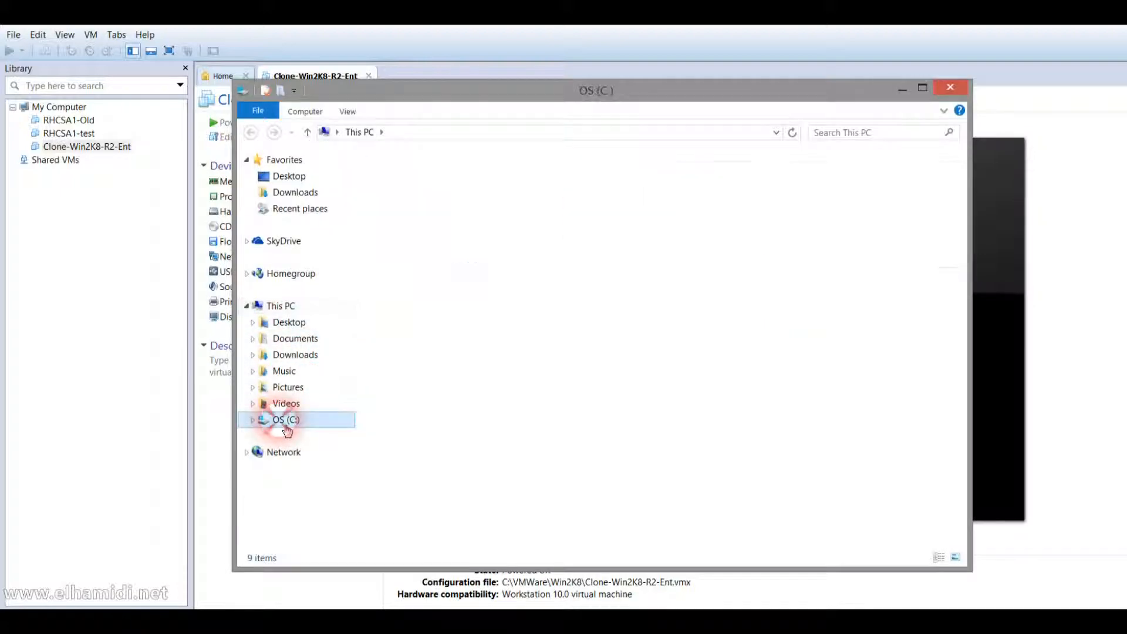
left_click(429, 361)
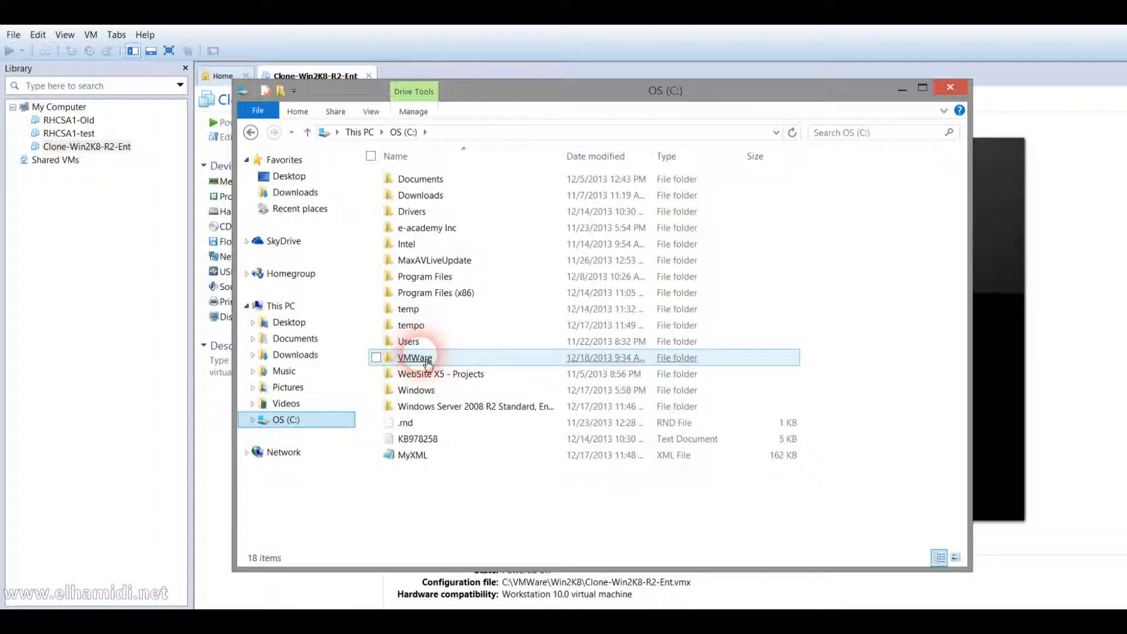
right_click(423, 360)
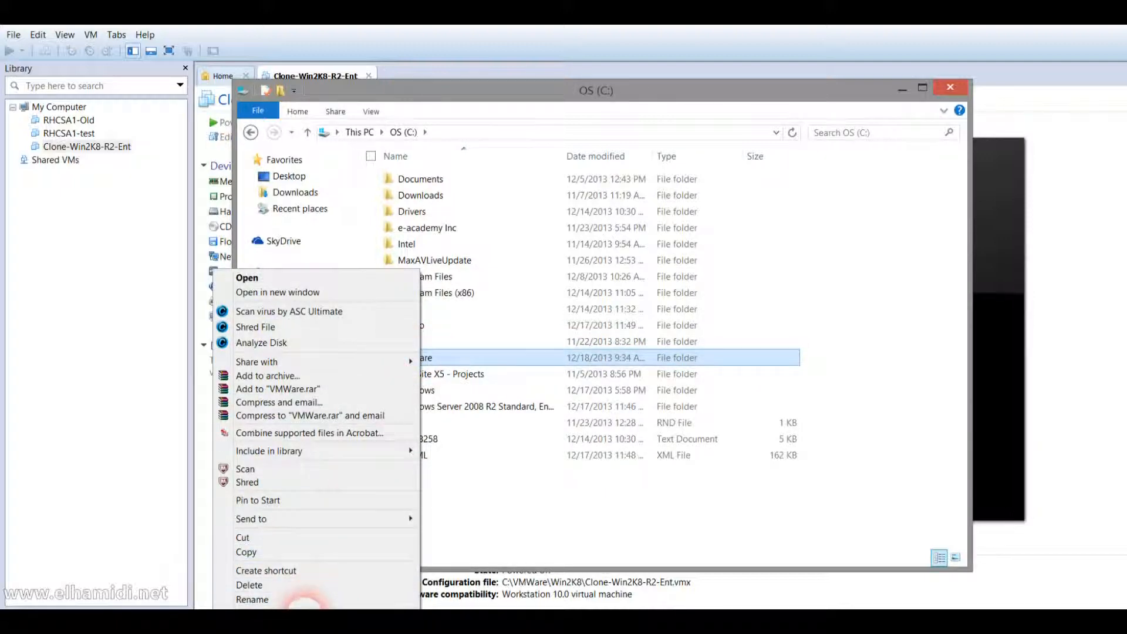
left_click(302, 604)
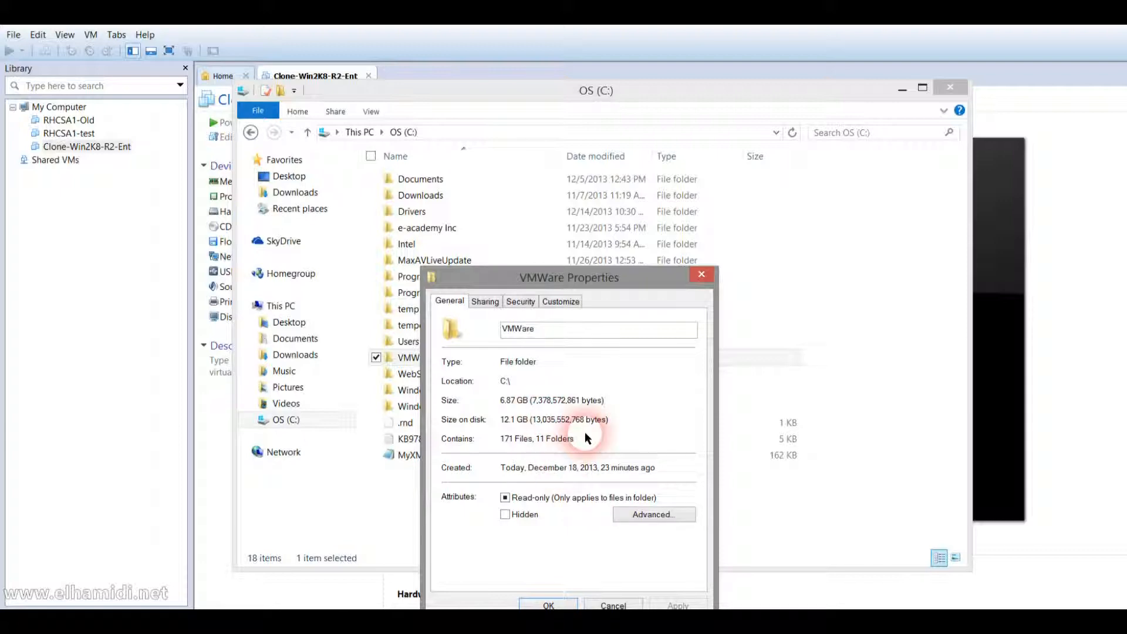
left_click(701, 281)
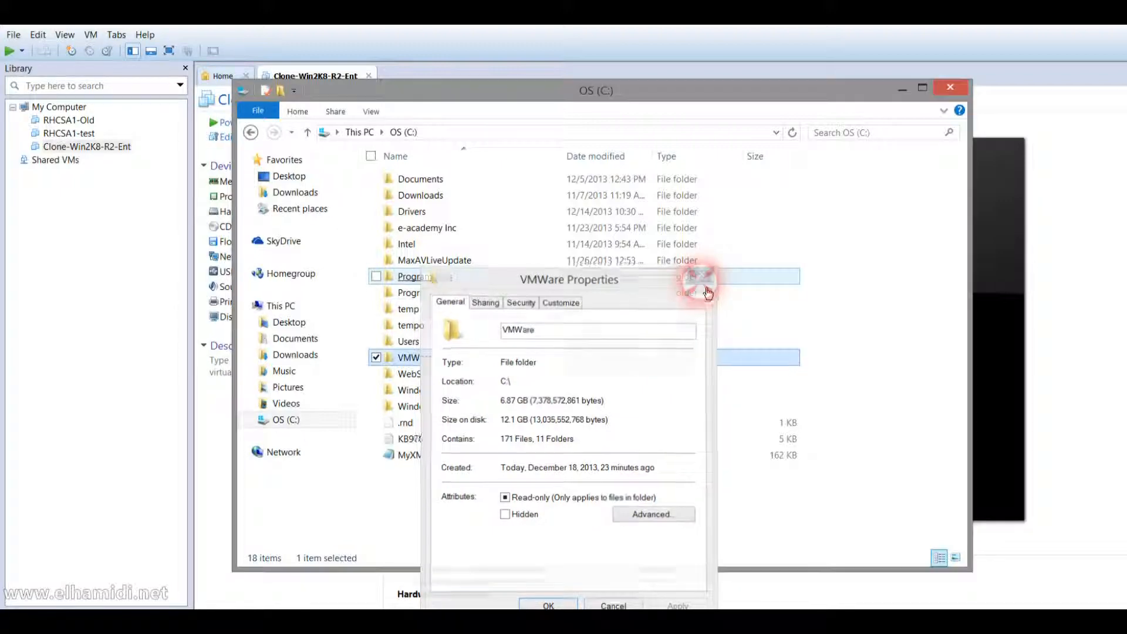
Close the host's C: drive window and the completed clone wizard for SRV01.
left_click(951, 88)
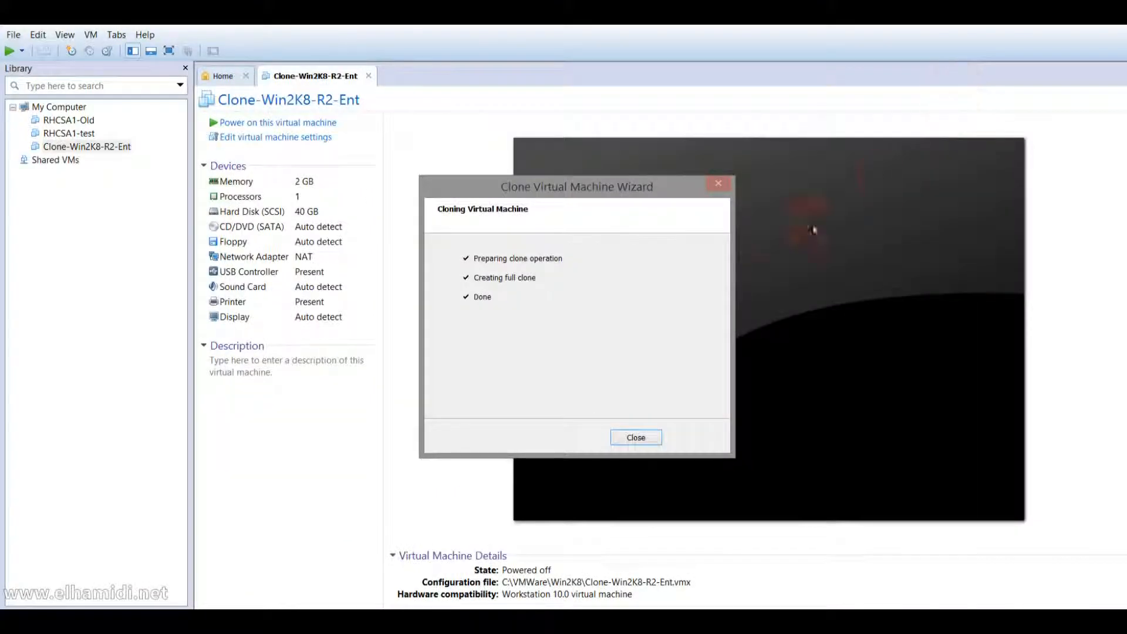
left_click(636, 437)
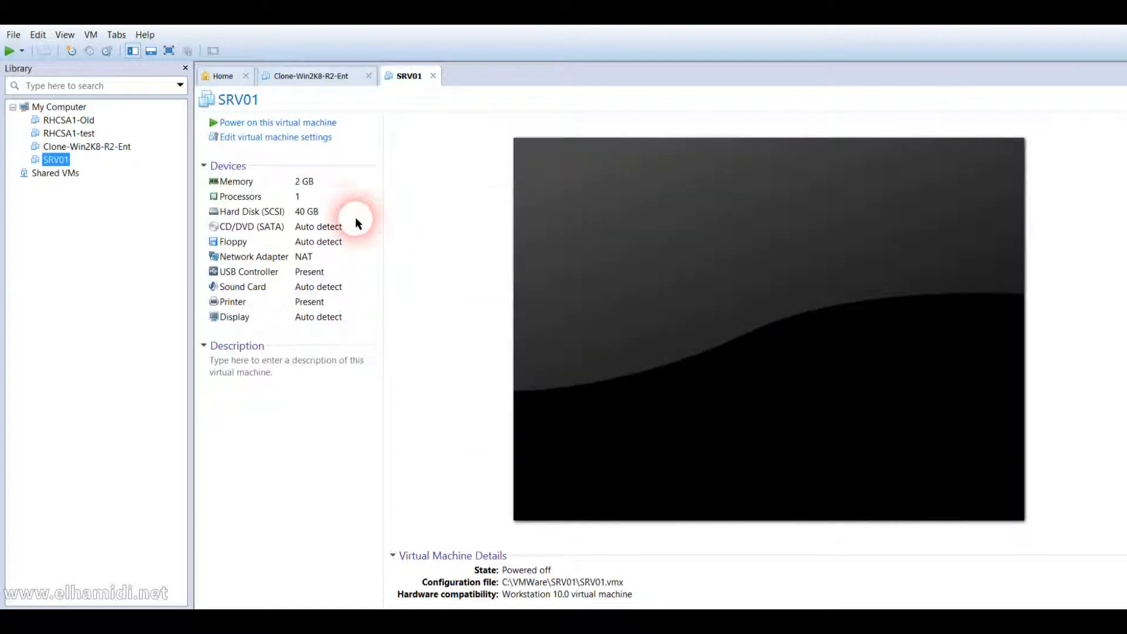
Start another clone of the Clone-Win2K8-R2-Ent virtual machine from its current state and proceed to naming the new machine.
left_click(123, 148)
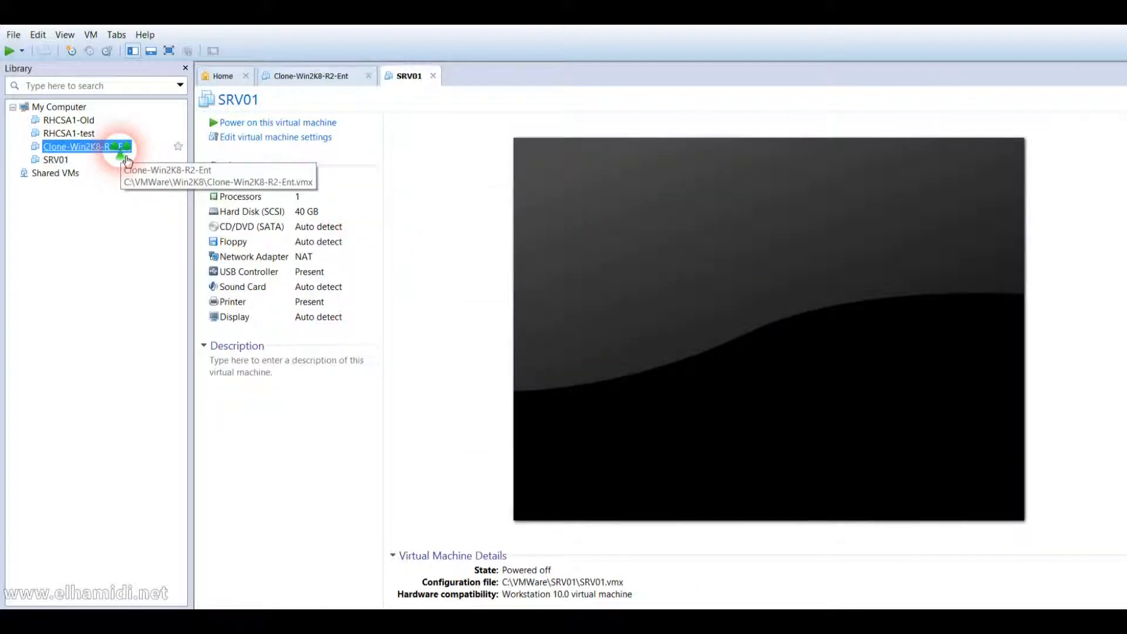
right_click(127, 159)
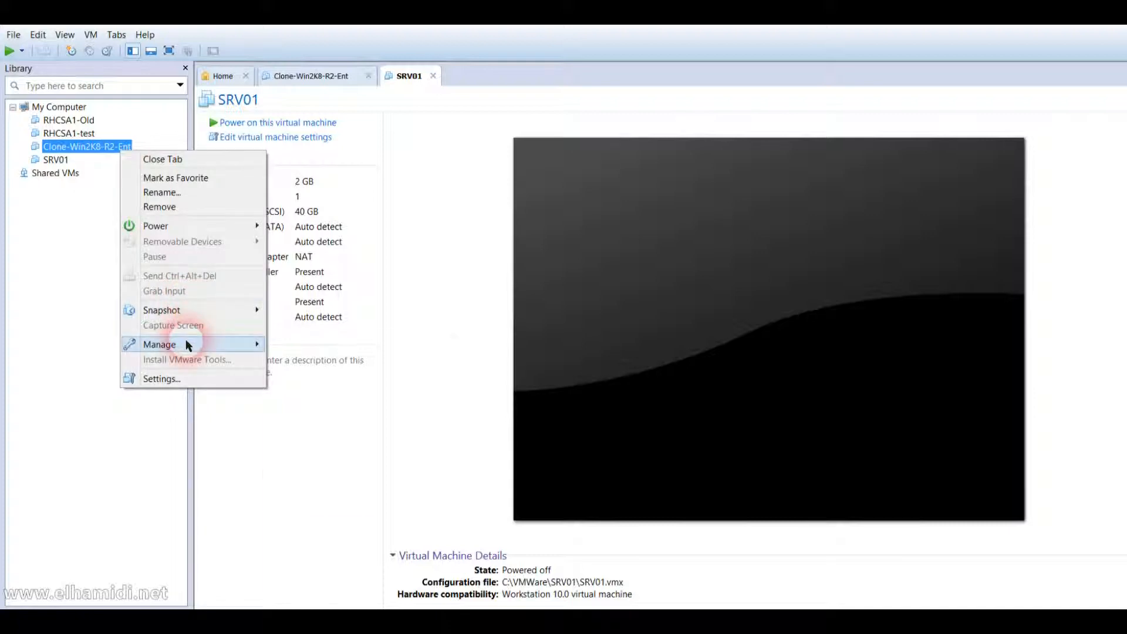
mouse_move(187, 346)
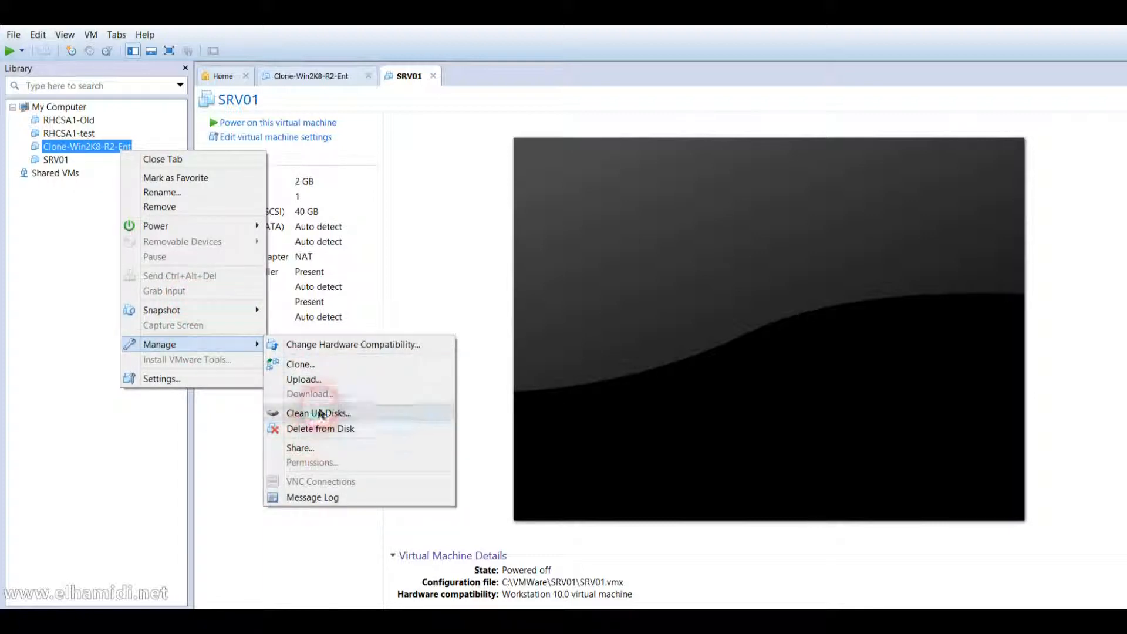
left_click(321, 365)
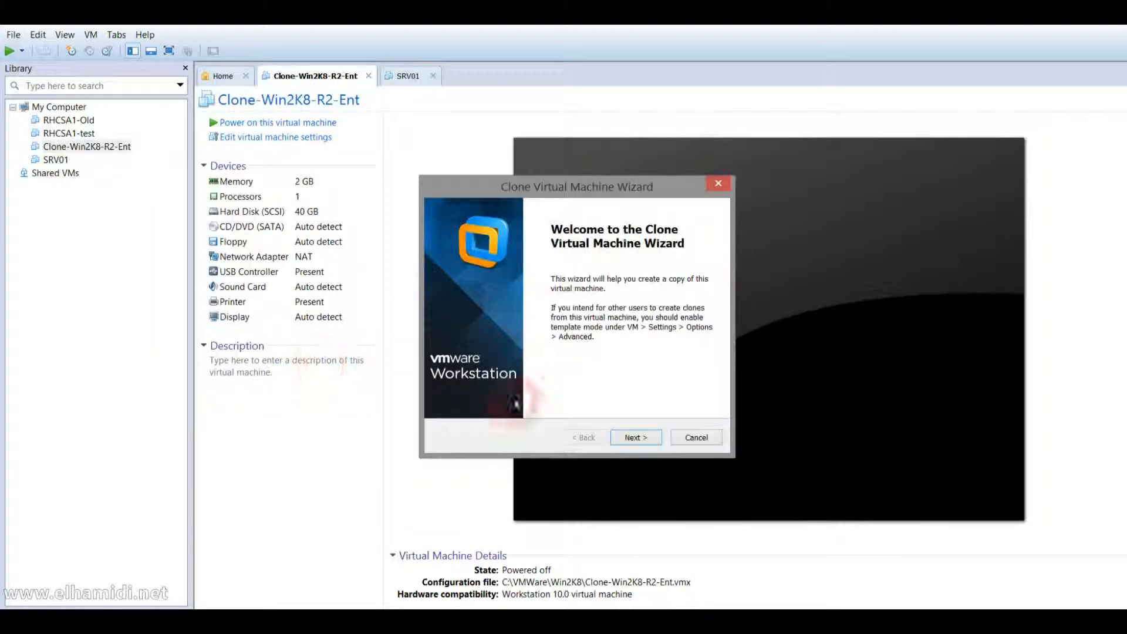
left_click(644, 437)
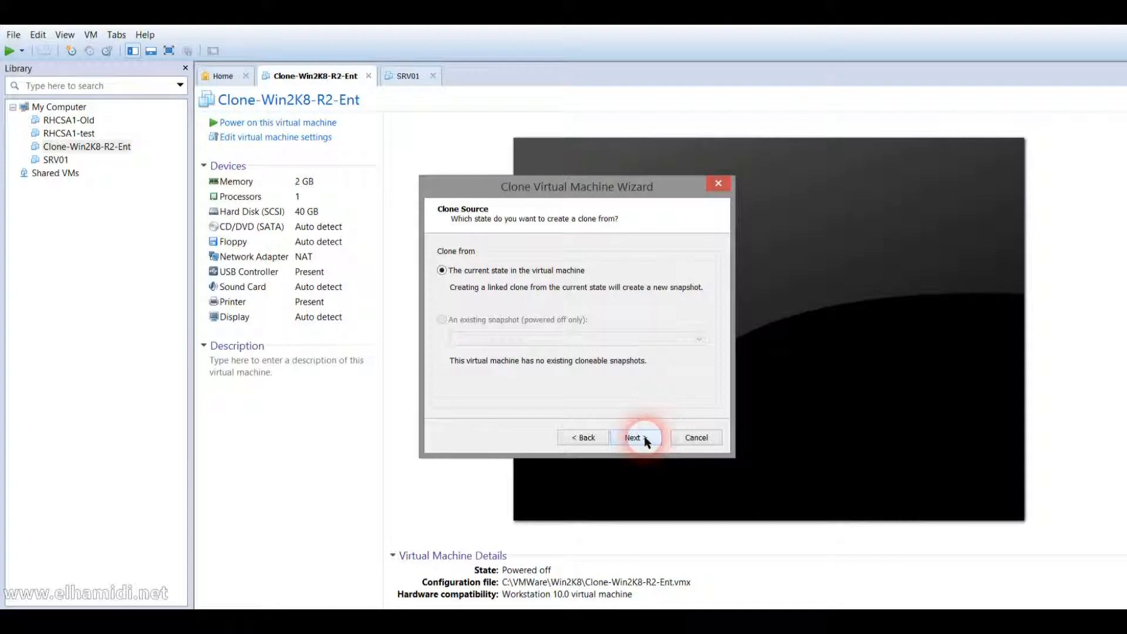
left_click(643, 438)
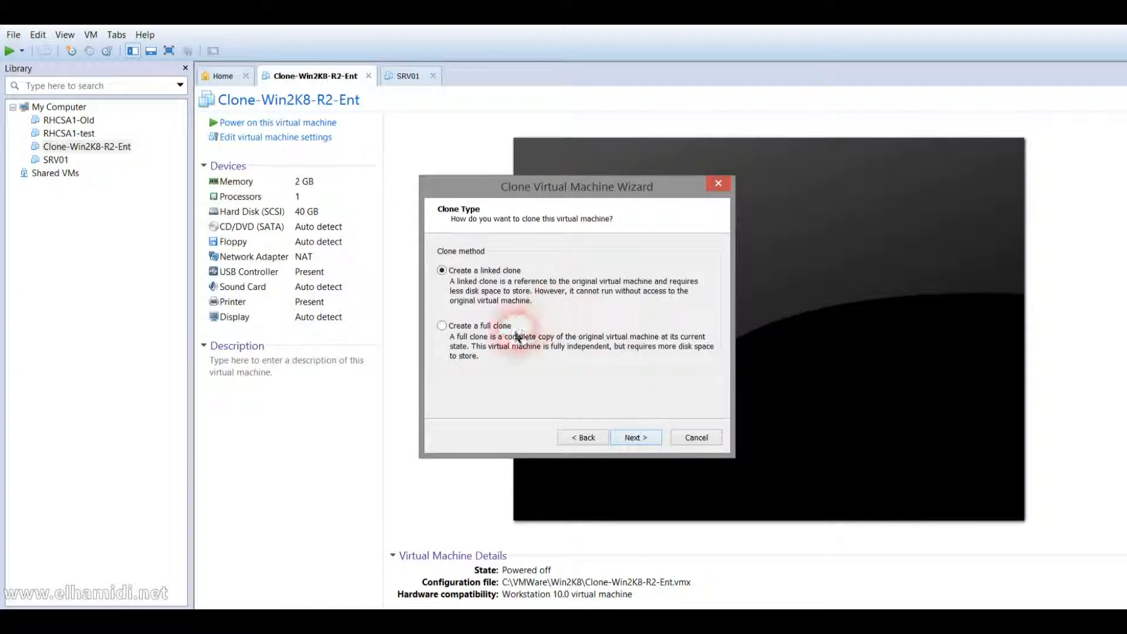
left_click(636, 437)
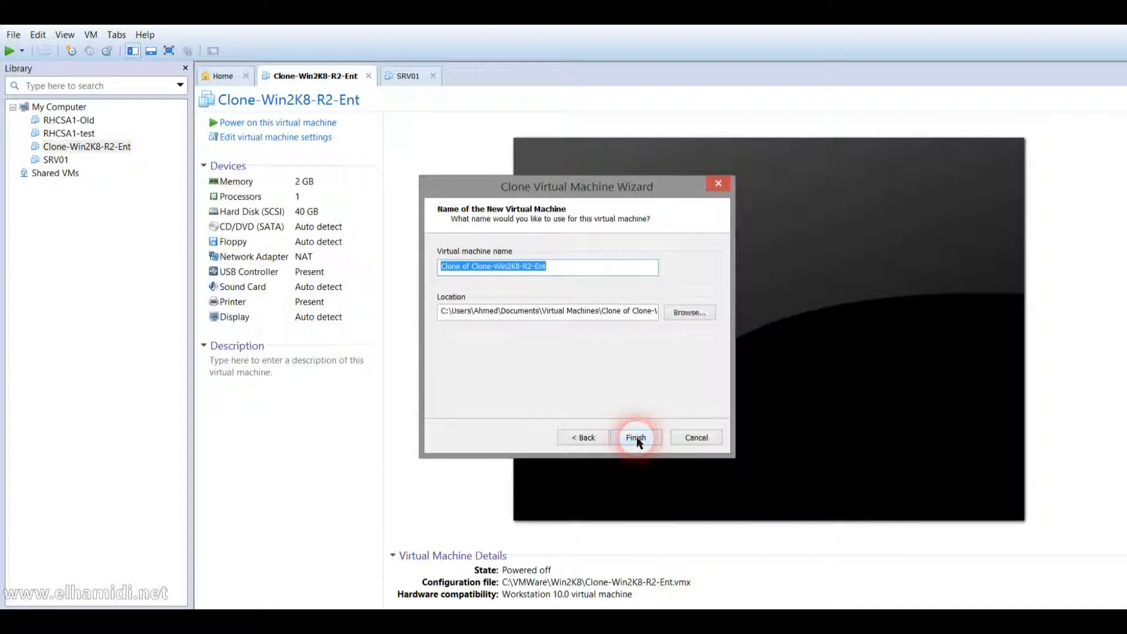
Name the new virtual machine SRV02, set its location to C:\VMWare\SRV02, and start the cloning.
type("SRV02")
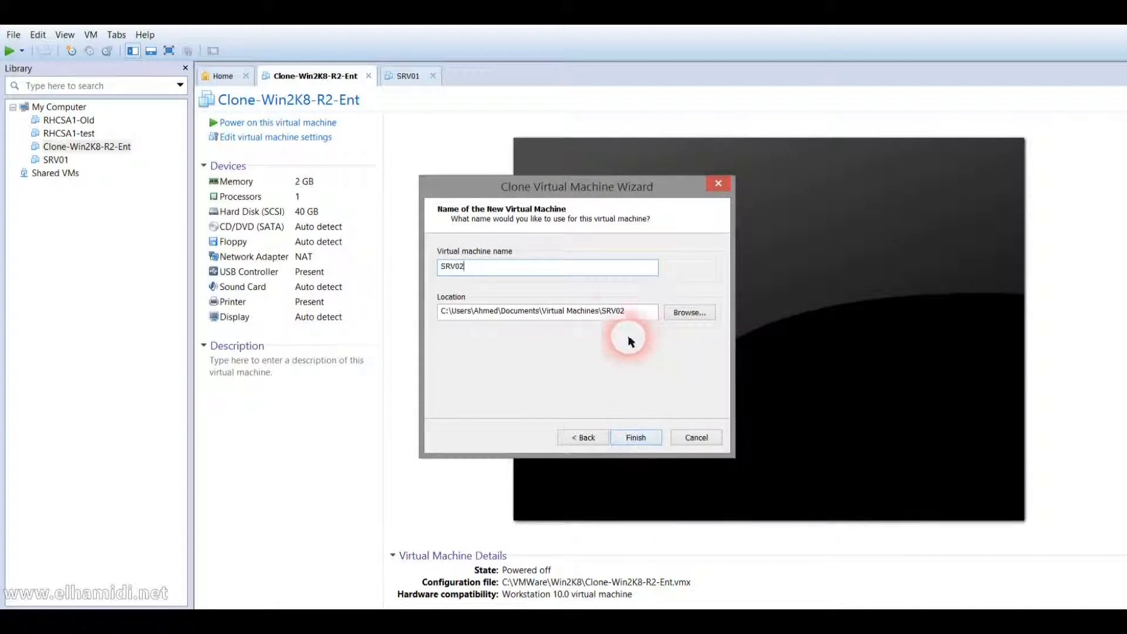
left_click(601, 312)
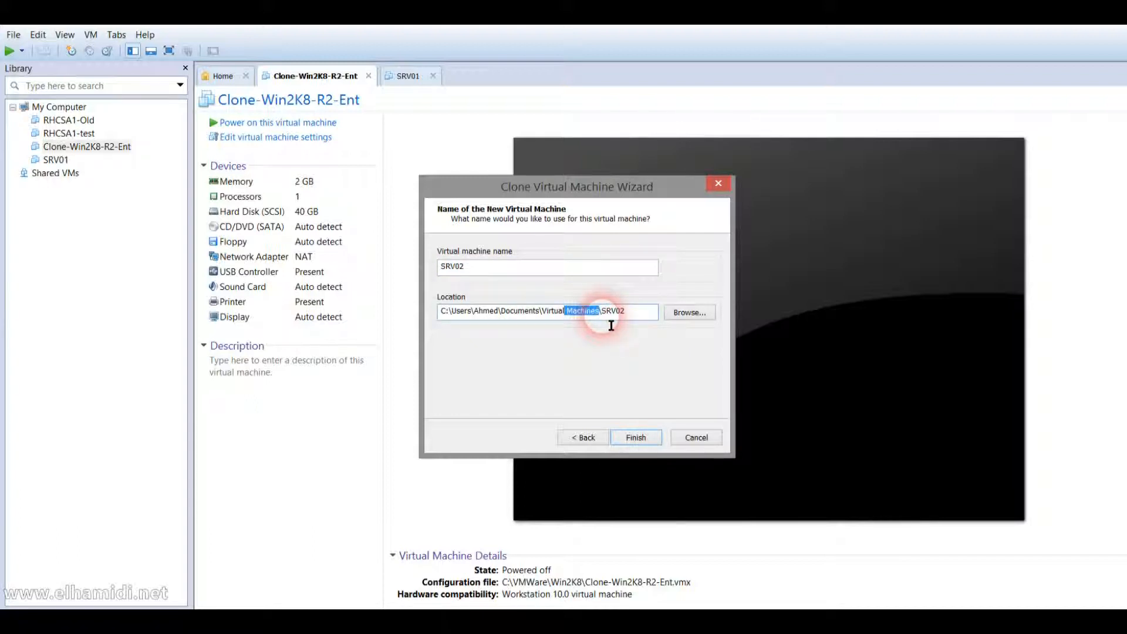
key("ctrl+shift+Left")
key("ctrl+shift+Left")
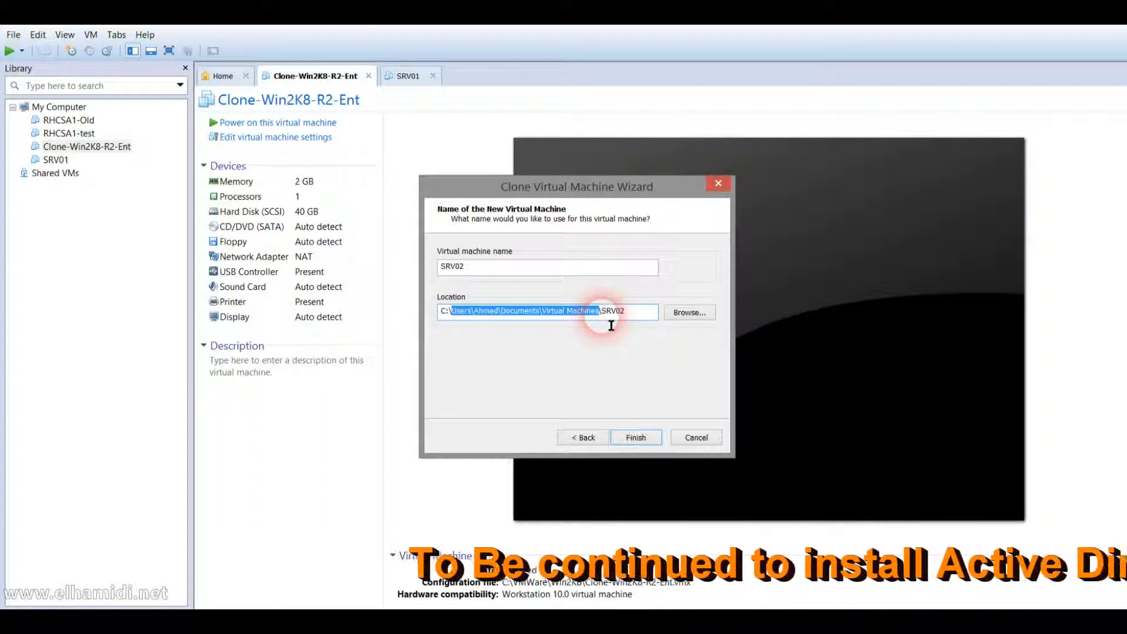
type("VMWare")
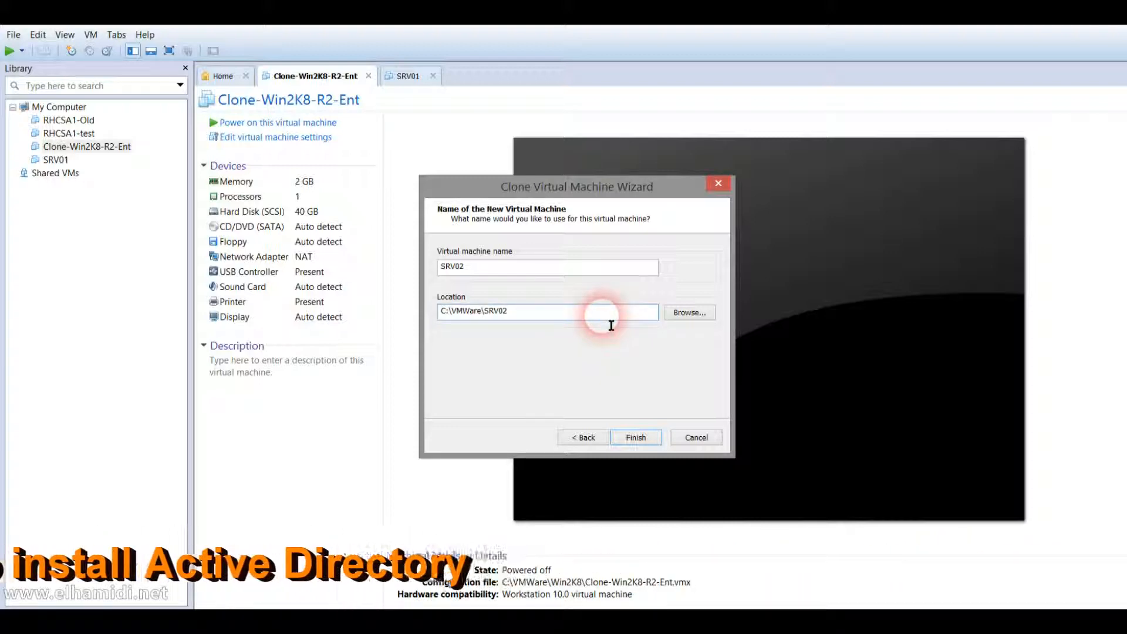
left_click(637, 438)
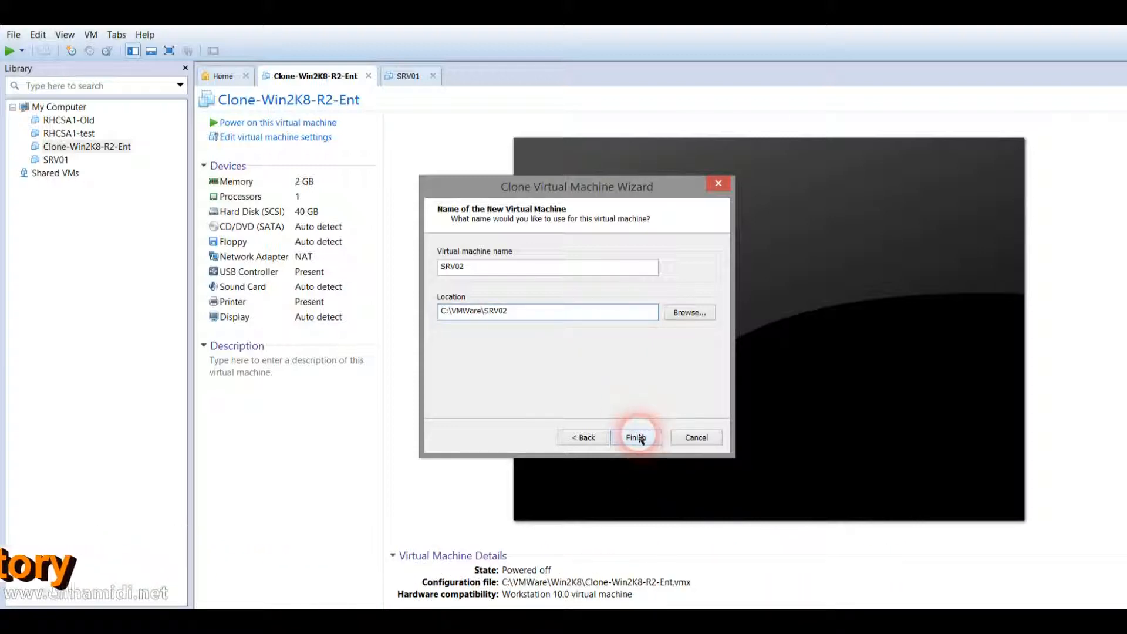